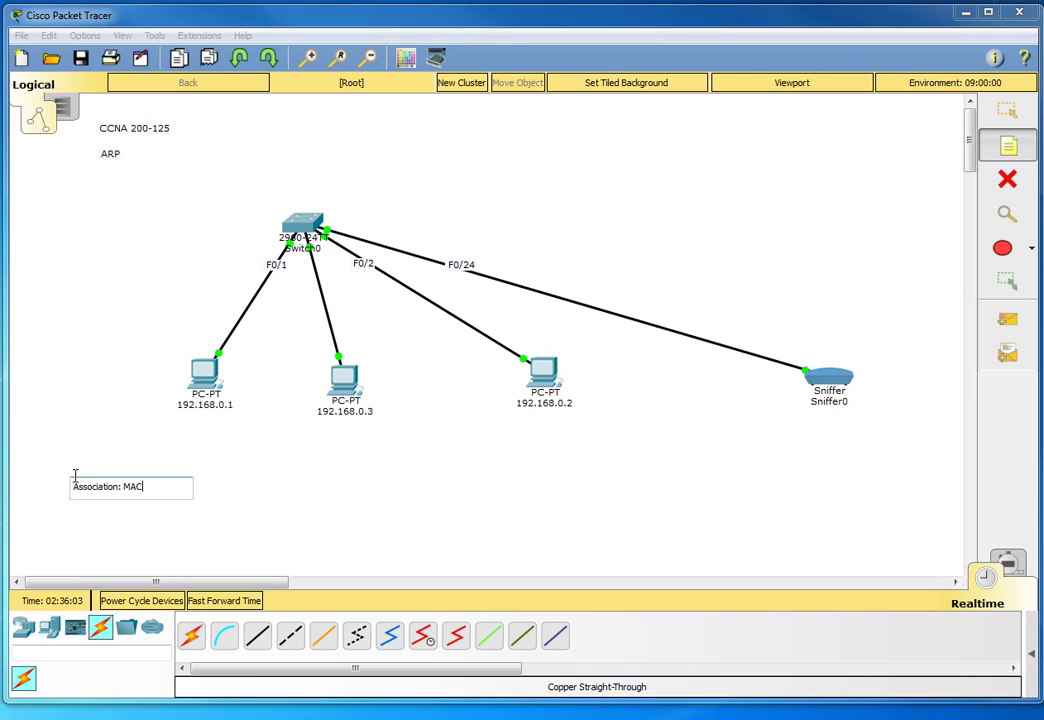
- Complete the workspace note below the PCs so it reads "Association: MAC address ---- Port Number"
{"action": "type", "text": "d"}
{"action": "key", "text": "BackSpace"}
{"action": "key", "text": "BackSpace"}
{"action": "key", "text": "BackSpace"}
{"action": "type", "text": "address"}
{"action": "key", "text": "Return"}
{"action": "type", "text": "----"}
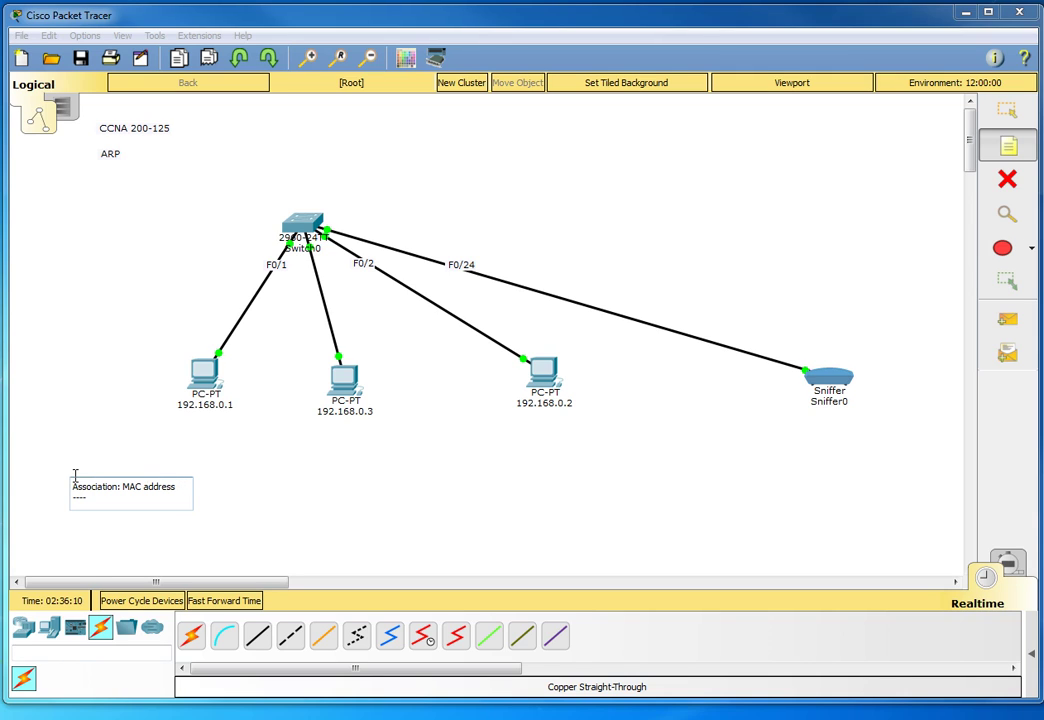
{"action": "type", "text": " Port Number"}
{"action": "key", "text": "Escape"}
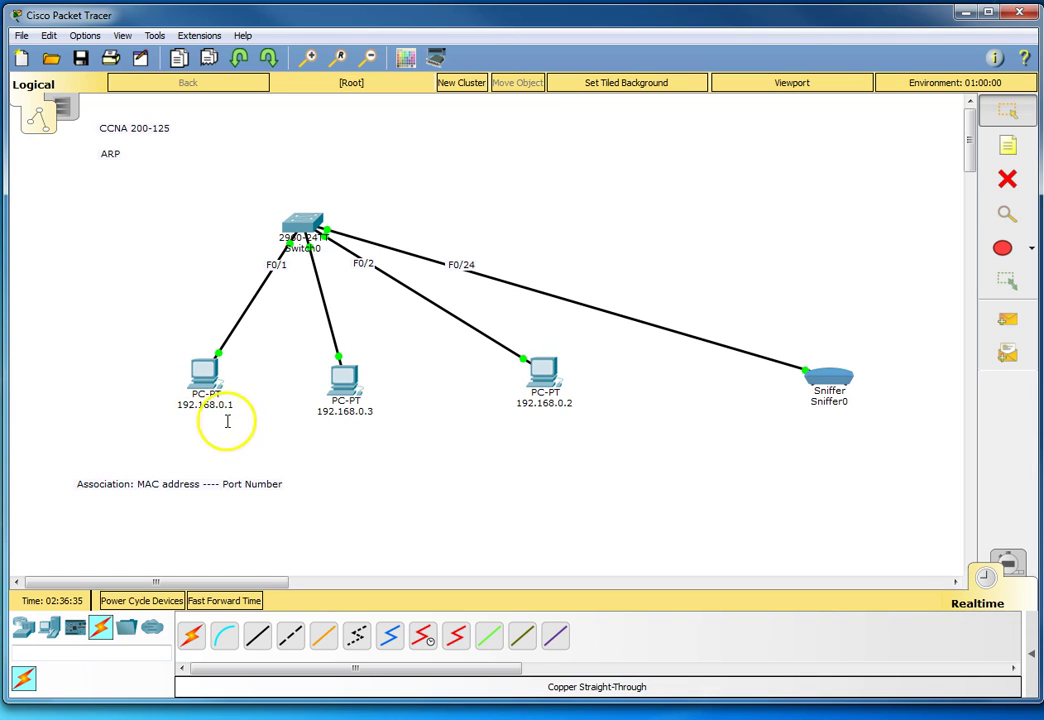
{"action": "left_click_drag", "start_coordinate": [795, 303], "coordinate": [866, 480]}
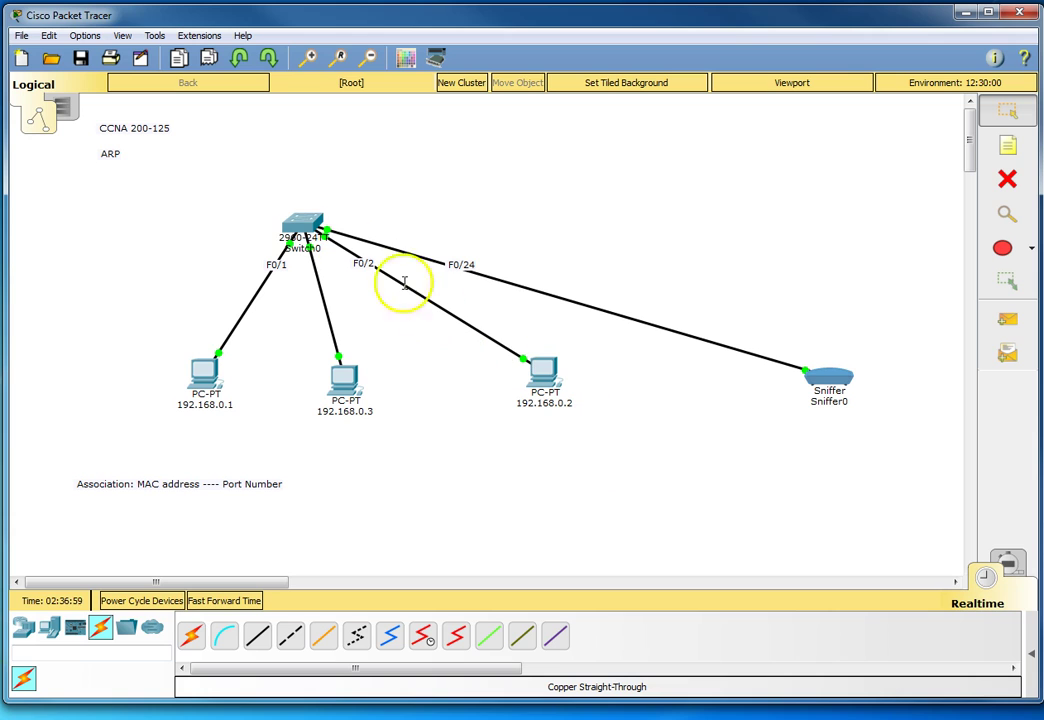
- Open the command-line interface of Switch0 and bring up its user-mode prompt
{"action": "left_click", "coordinate": [305, 220]}
{"action": "left_click_drag", "start_coordinate": [300, 145], "coordinate": [512, 114]}
{"action": "key", "text": "Return"}
{"action": "key", "text": "Return"}
{"action": "key", "text": "Return"}
{"action": "key", "text": "Return"}
{"action": "key", "text": "Return"}
{"action": "key", "text": "Return"}
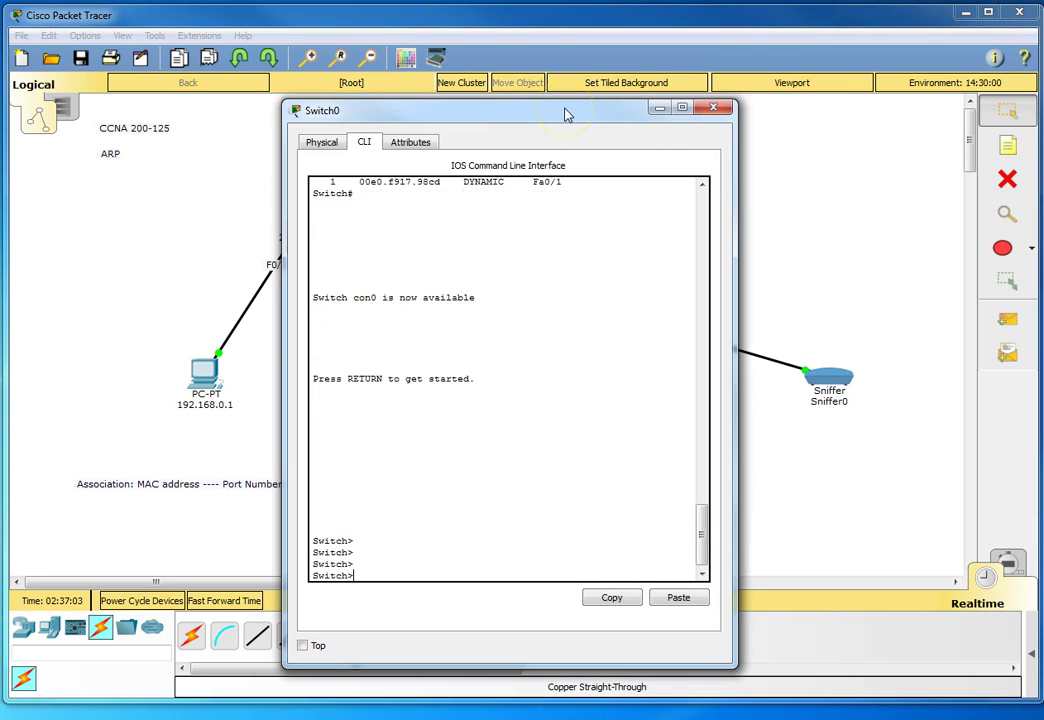
- Enter privileged mode on Switch0 with the en command
{"action": "type", "text": "en"}
{"action": "key", "text": "Return"}
{"action": "key", "text": "Return"}
{"action": "key", "text": "Return"}
{"action": "key", "text": "Return"}
{"action": "key", "text": "Return"}
{"action": "key", "text": "Return"}
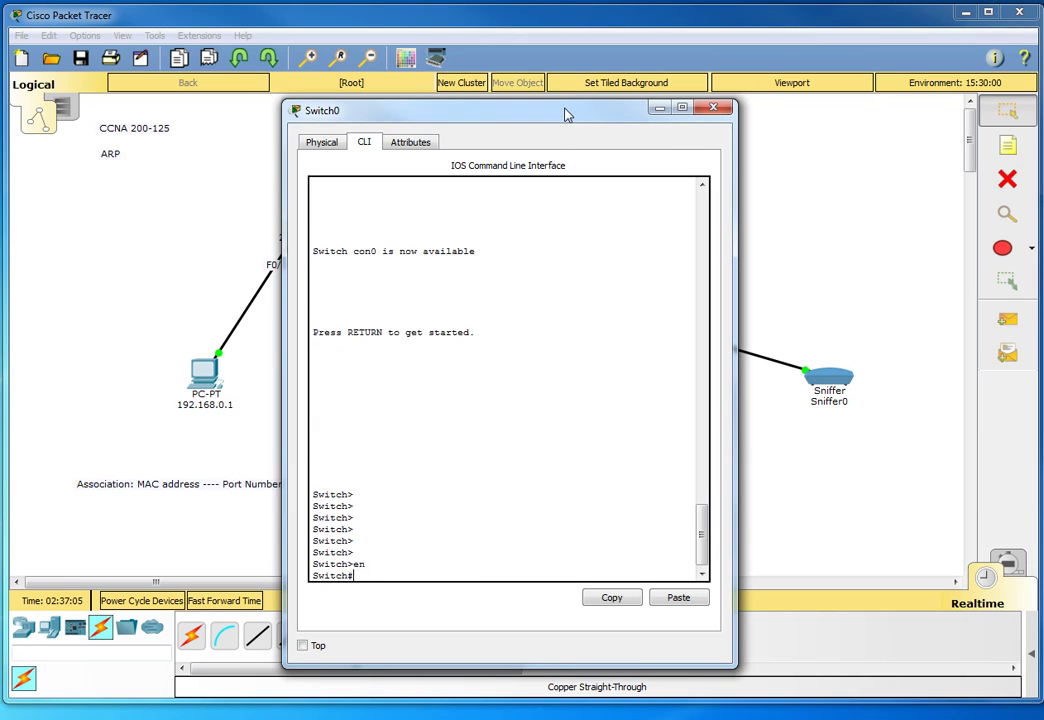
{"action": "key", "text": "Return"}
- Display the MAC address table of Switch0 with show mac-address-table
{"action": "type", "text": "sh"}
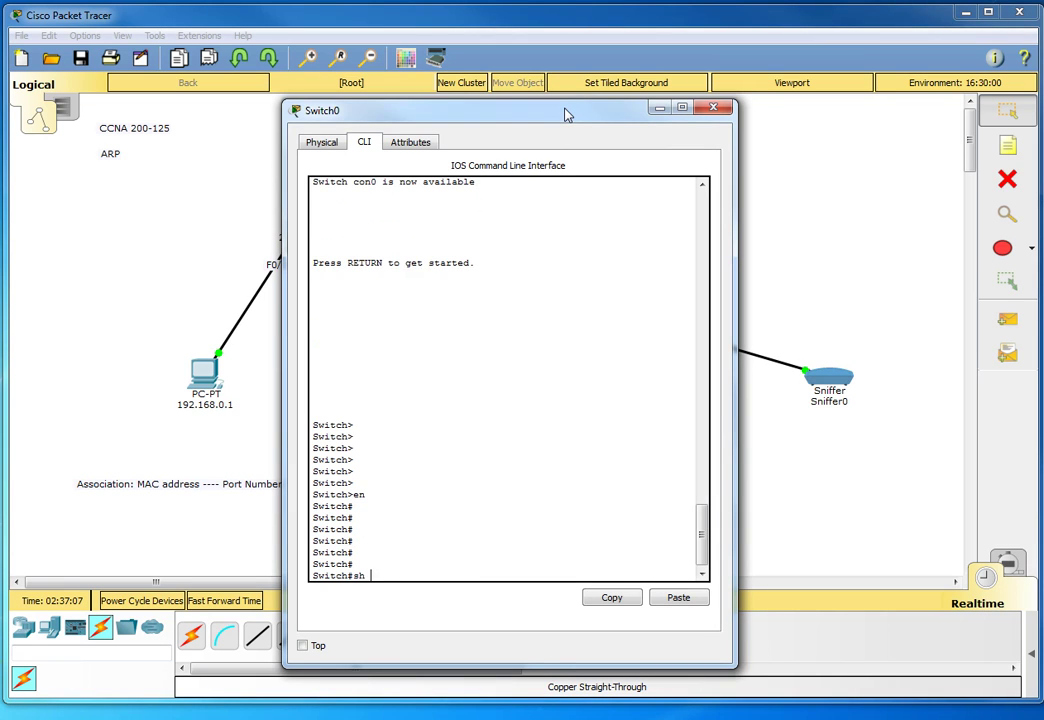
{"action": "type", "text": "ow mac-add"}
{"action": "key", "text": "Tab"}
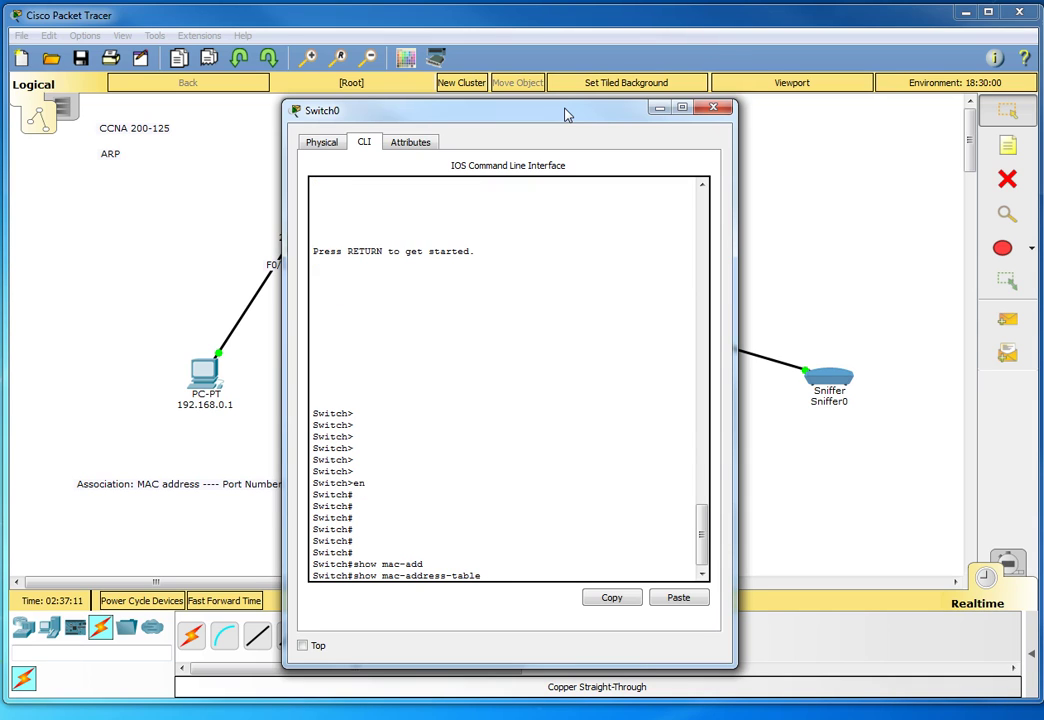
{"action": "key", "text": "Return"}
{"action": "key", "text": "Return"}
{"action": "key", "text": "Return"}
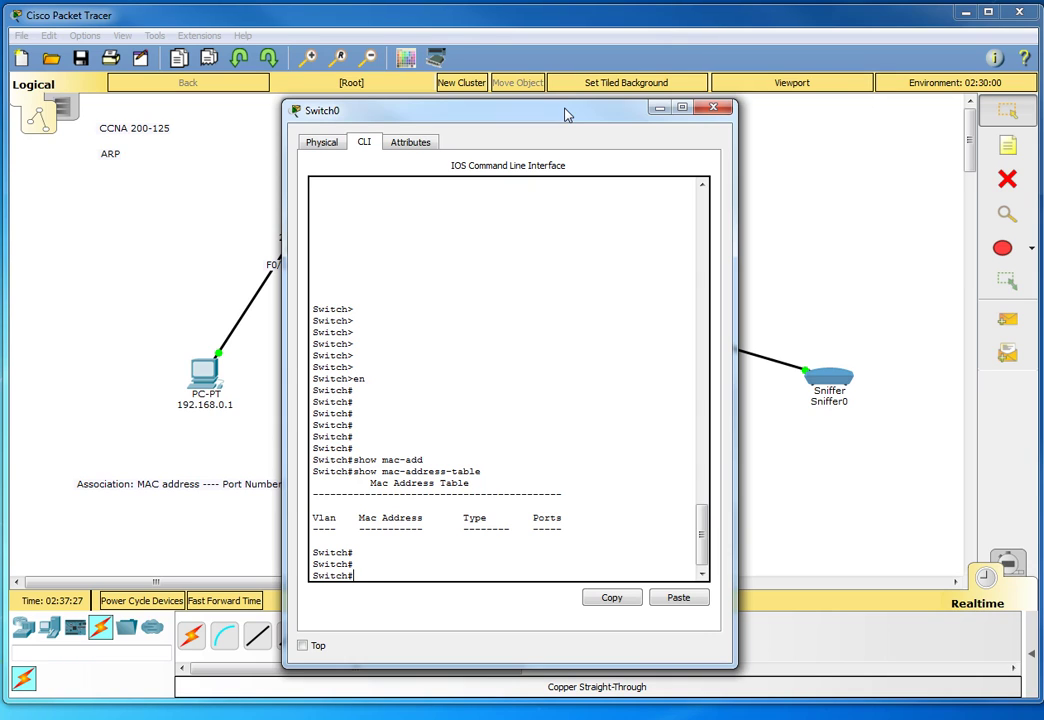
- Enter the comment "! 300 seconds" at the switch prompt and close the Switch0 window
{"action": "type", "text": "300 seconds"}
{"action": "key", "text": "Return"}
{"action": "key", "text": "Return"}
{"action": "key", "text": "Return"}
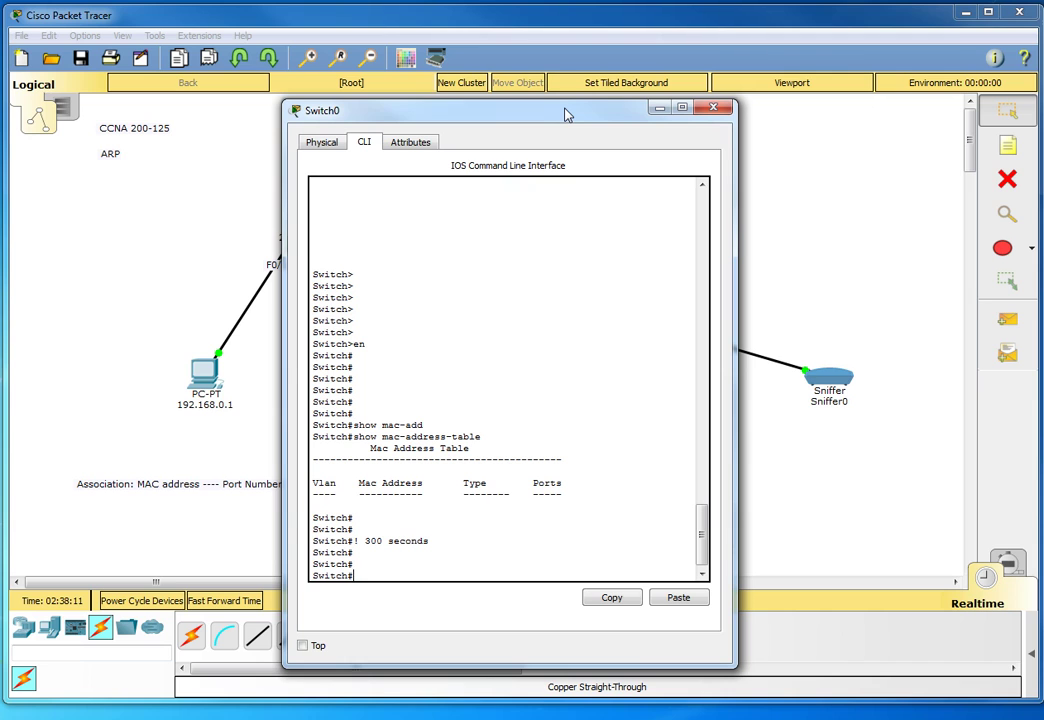
{"action": "left_click", "coordinate": [716, 107]}
- Add a note reading "Switch leans from origin" and position it just beneath the Association note
{"action": "left_click", "coordinate": [1007, 146]}
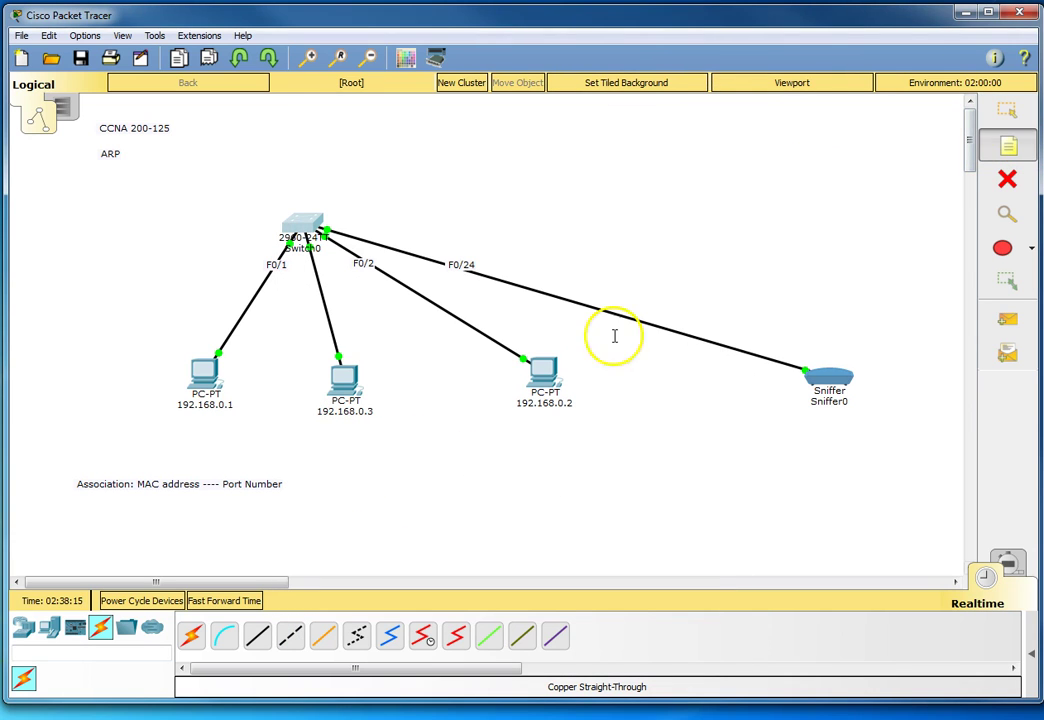
{"action": "left_click", "coordinate": [86, 518]}
{"action": "type", "text": "S"}
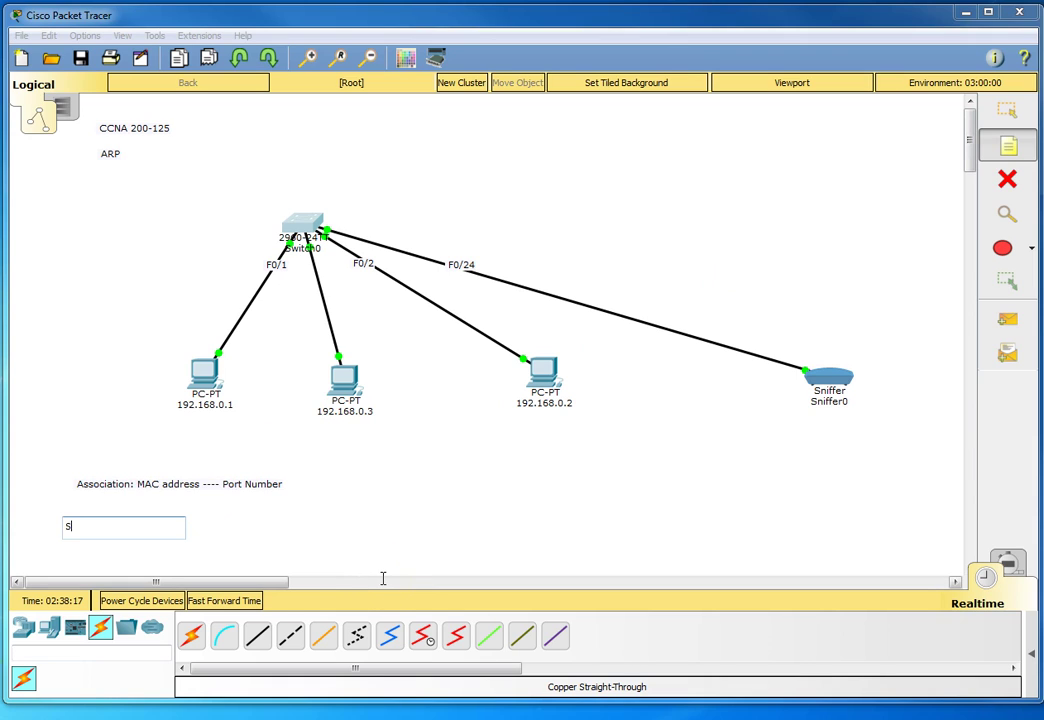
{"action": "type", "text": "witch leans from origin"}
{"action": "key", "text": "Escape"}
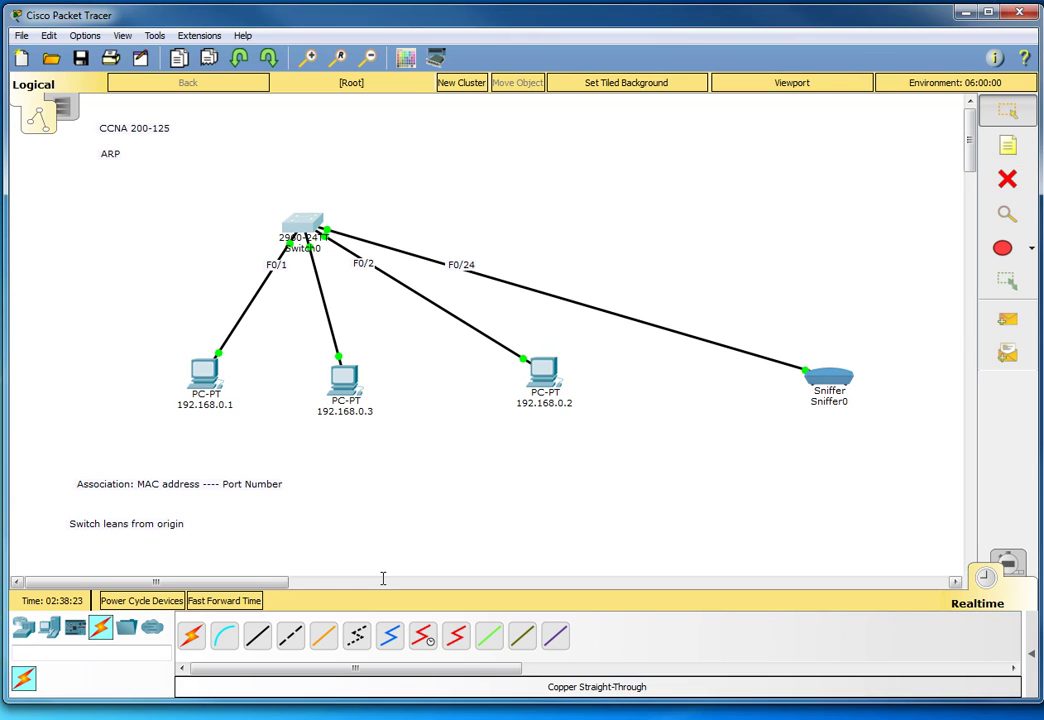
{"action": "left_click_drag", "start_coordinate": [196, 522], "coordinate": [170, 515]}
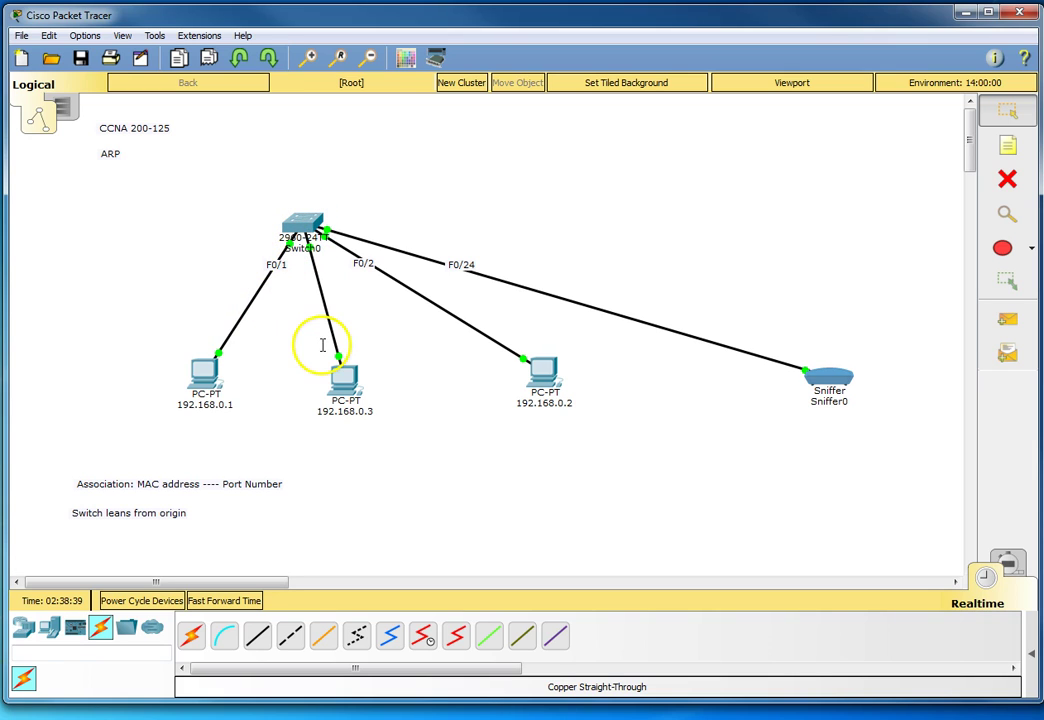
{"action": "left_click", "coordinate": [247, 309]}
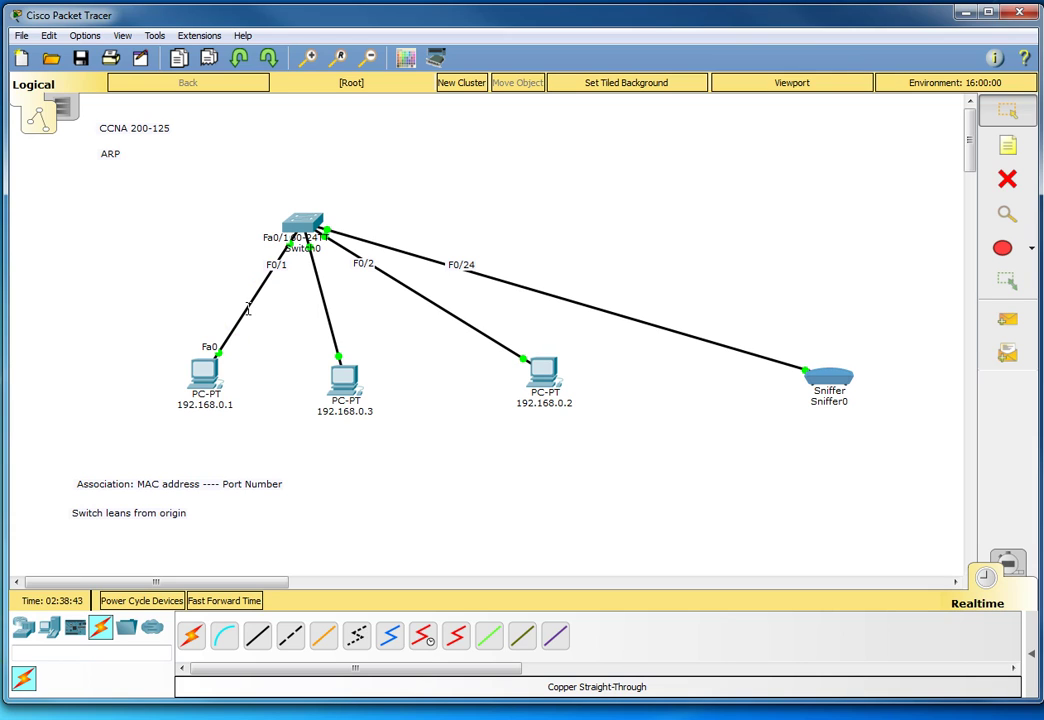
{"action": "mouse_move", "coordinate": [256, 303]}
{"action": "left_mouse_down"}
{"action": "mouse_move", "coordinate": [240, 322]}
{"action": "mouse_move", "coordinate": [238, 310]}
{"action": "mouse_move", "coordinate": [298, 240]}
{"action": "left_mouse_up"}
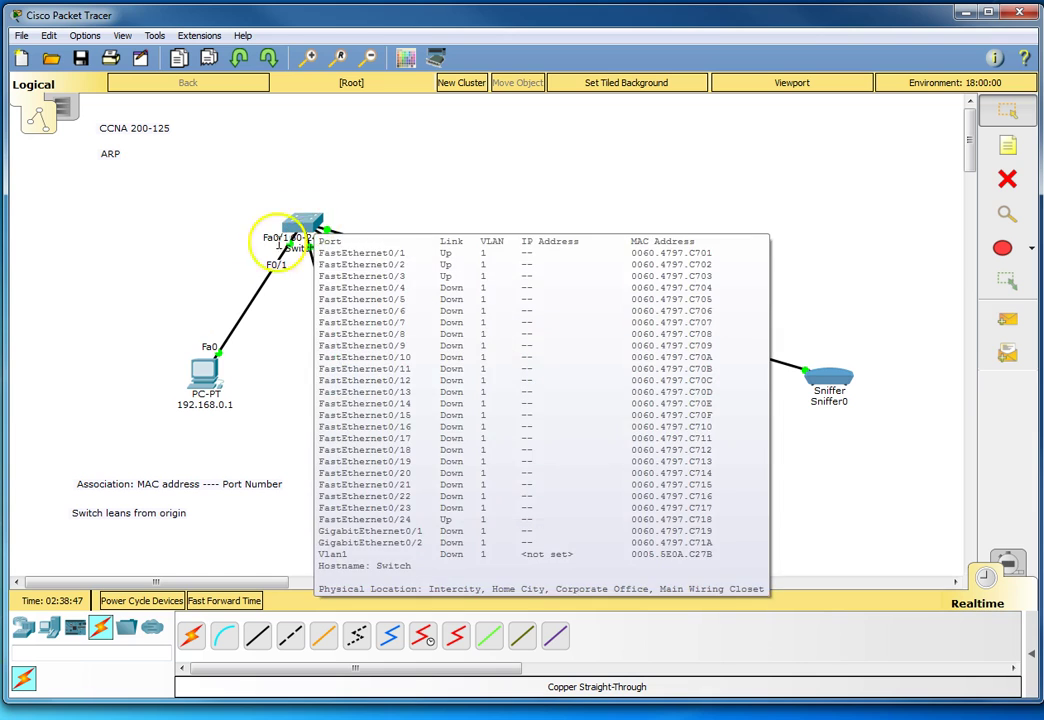
{"action": "left_click_drag", "start_coordinate": [137, 348], "coordinate": [326, 415]}
{"action": "left_click_drag", "start_coordinate": [294, 338], "coordinate": [261, 415]}
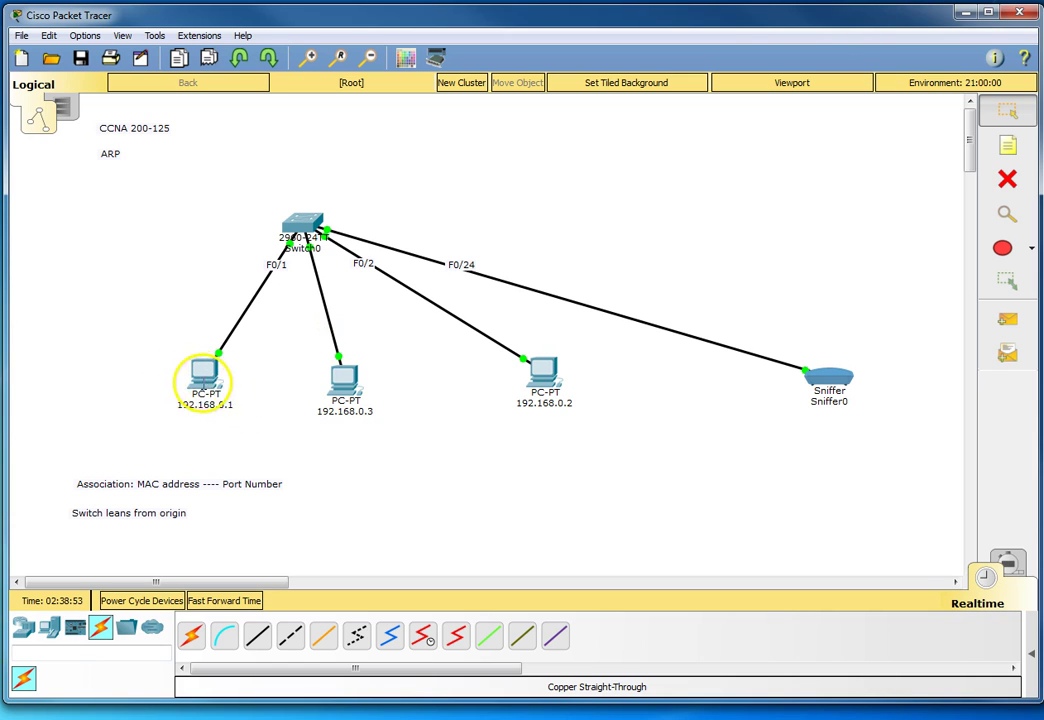
{"action": "left_click_drag", "start_coordinate": [165, 322], "coordinate": [258, 432]}
{"action": "left_click_drag", "start_coordinate": [285, 329], "coordinate": [398, 441]}
{"action": "left_click_drag", "start_coordinate": [137, 330], "coordinate": [249, 436]}
- Place a note reading "Source - Destination" on the empty canvas to the right of the Association note
{"action": "left_click", "coordinate": [1007, 146]}
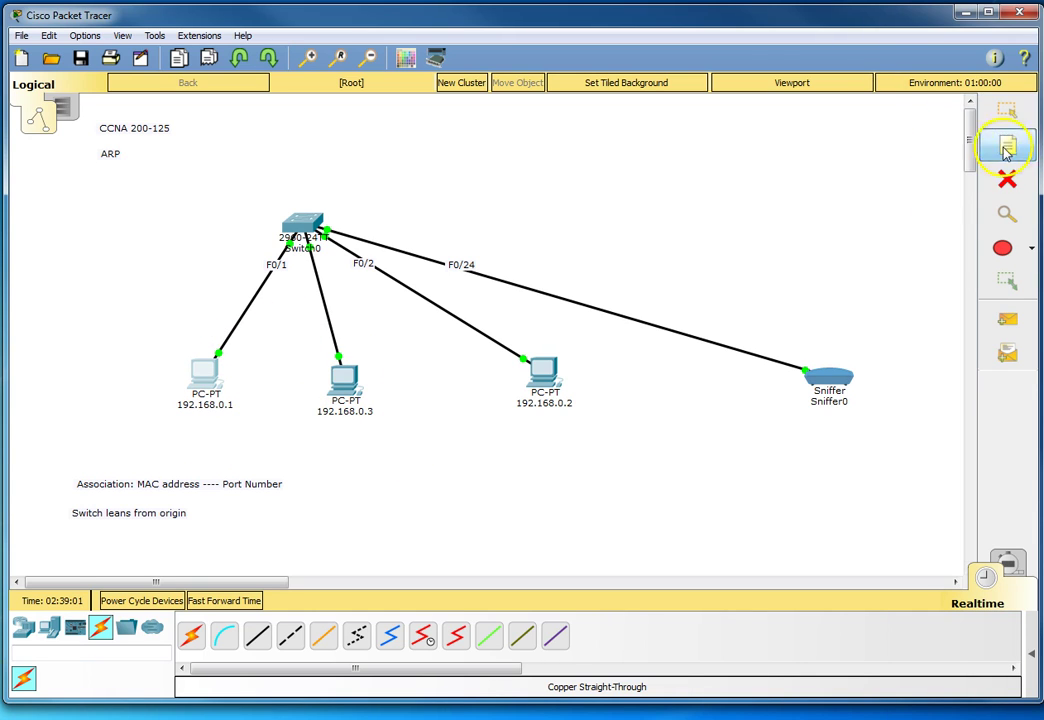
{"action": "left_click", "coordinate": [396, 476]}
{"action": "type", "text": "S"}
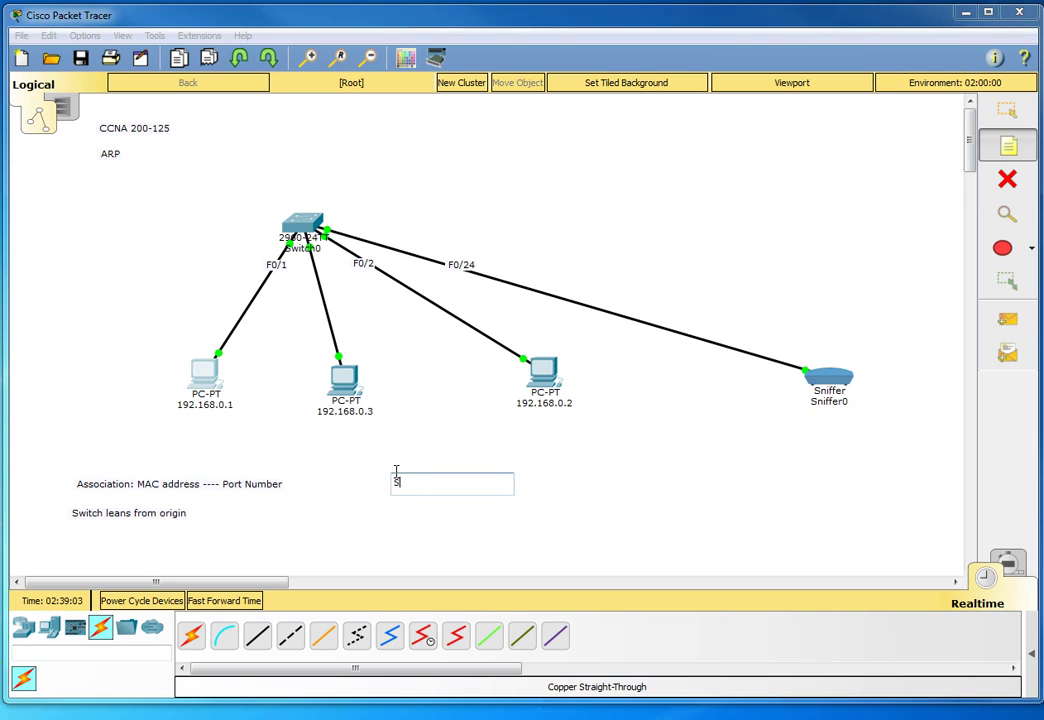
{"action": "type", "text": "ource - Destination"}
{"action": "key", "text": "Escape"}
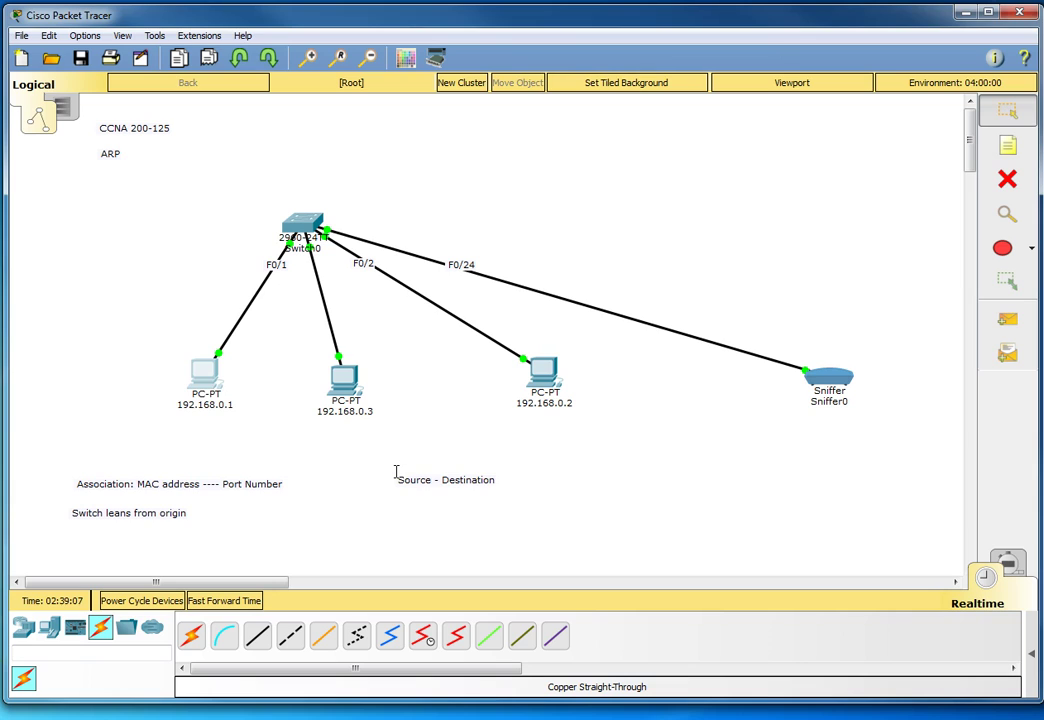
{"action": "left_click", "coordinate": [415, 494]}
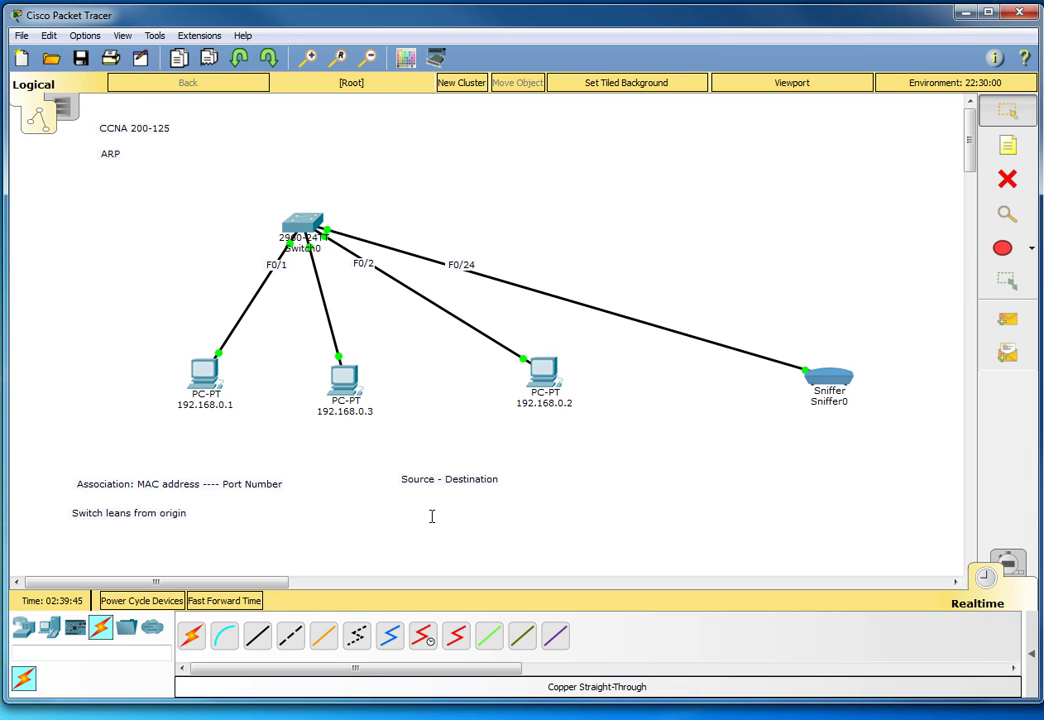
{"action": "left_click_drag", "start_coordinate": [283, 350], "coordinate": [392, 461]}
{"action": "left_click_drag", "start_coordinate": [133, 333], "coordinate": [280, 450]}
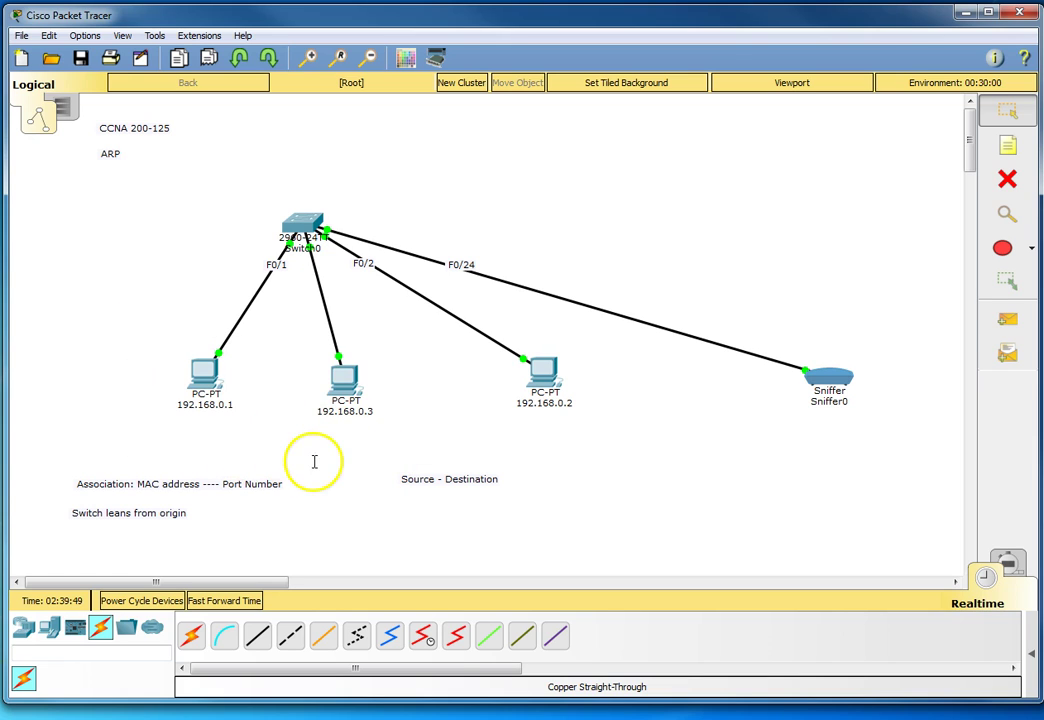
{"action": "left_click_drag", "start_coordinate": [284, 343], "coordinate": [396, 467]}
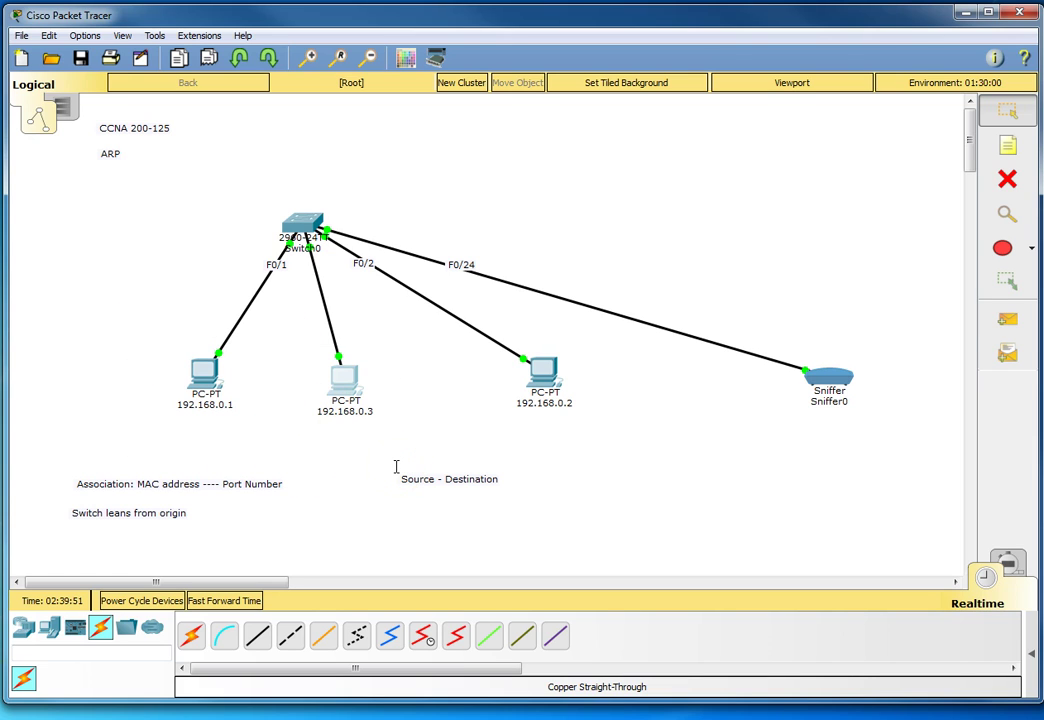
{"action": "left_click", "coordinate": [338, 377]}
{"action": "left_click_drag", "start_coordinate": [291, 327], "coordinate": [418, 425]}
{"action": "left_click_drag", "start_coordinate": [259, 467], "coordinate": [127, 315]}
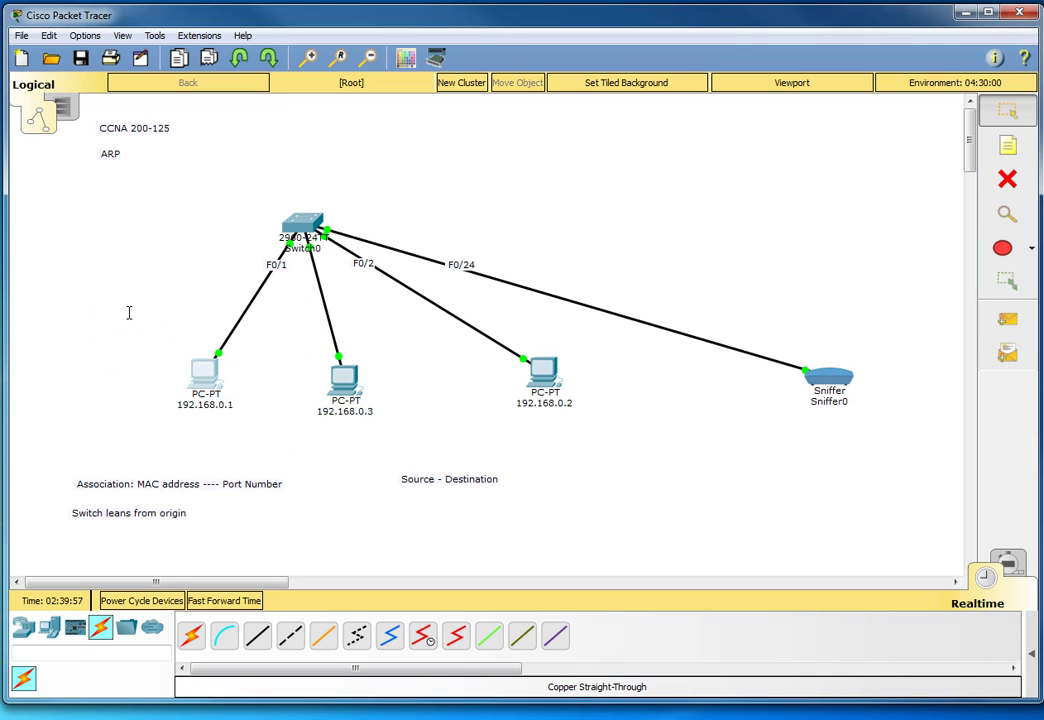
- Move the "Source - Destination" note directly beneath the "Switch leans from origin" note
{"action": "left_click_drag", "start_coordinate": [473, 481], "coordinate": [145, 529]}
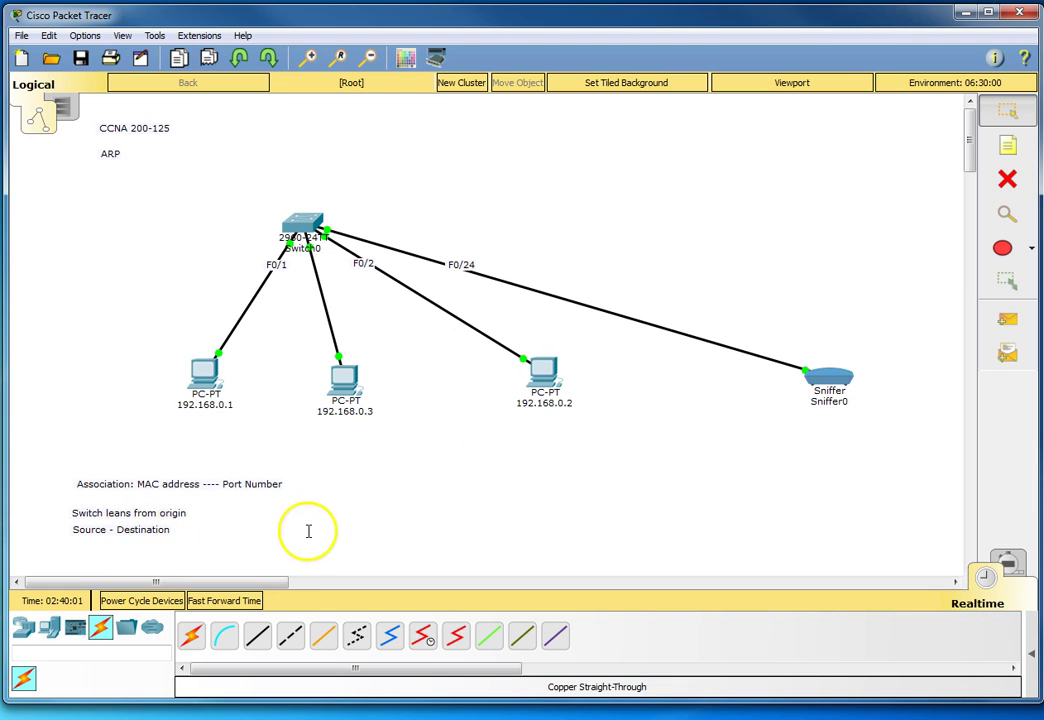
- Reopen the Switch0 command line, run show mac-address-table once more and close the window
{"action": "double_click", "coordinate": [320, 236]}
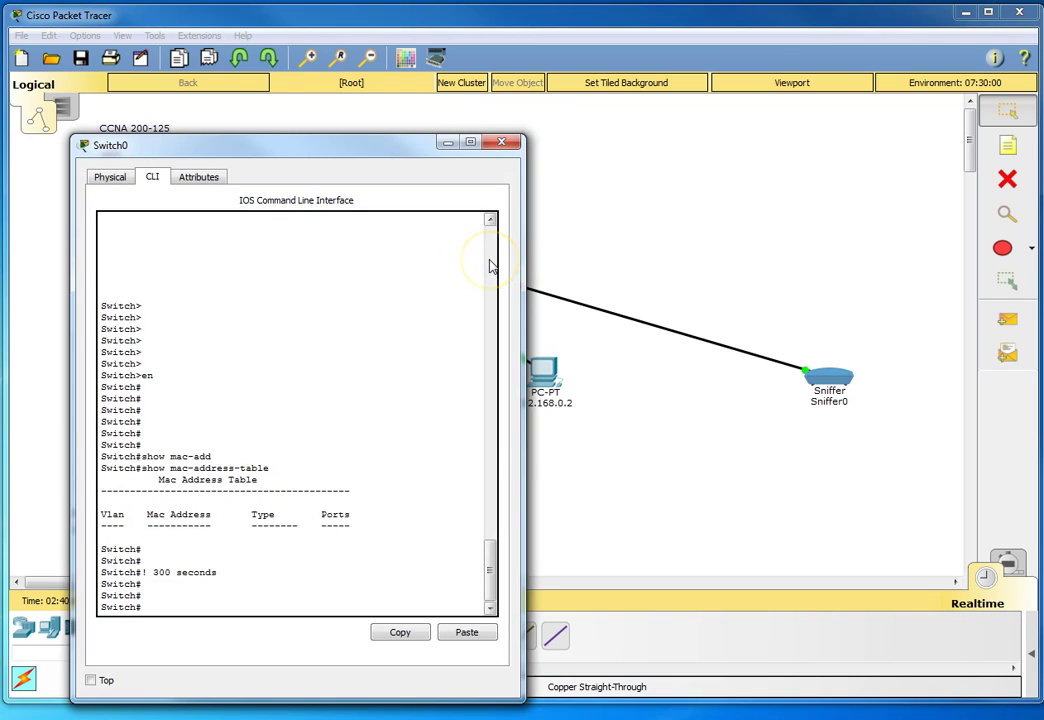
{"action": "key", "text": "Return"}
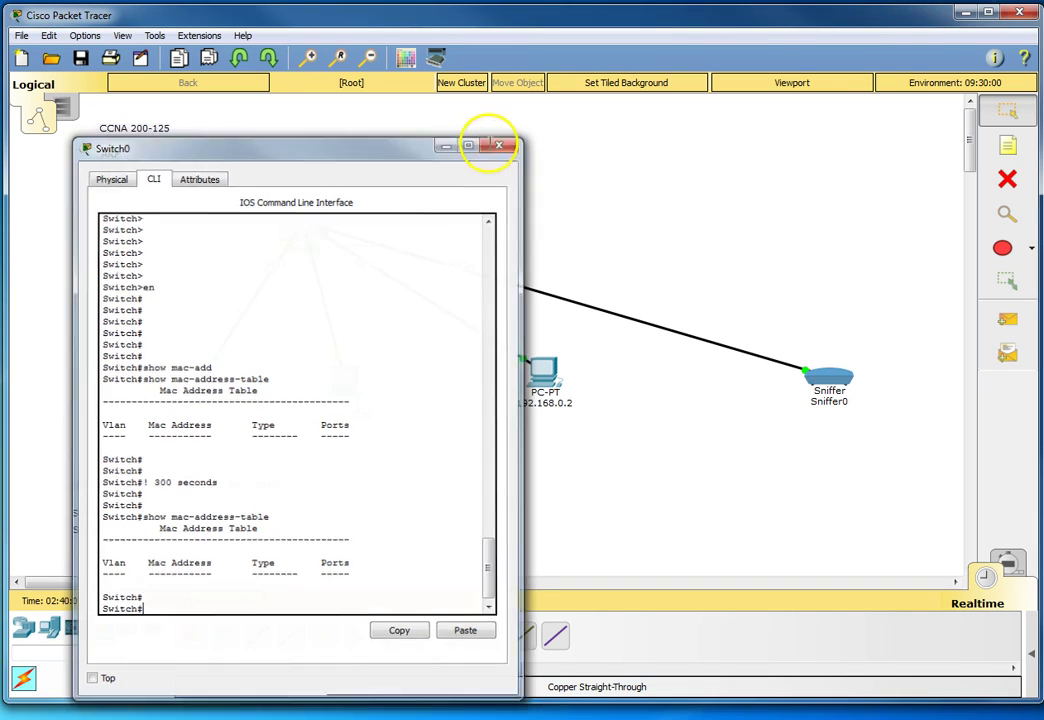
{"action": "left_click", "coordinate": [497, 144]}
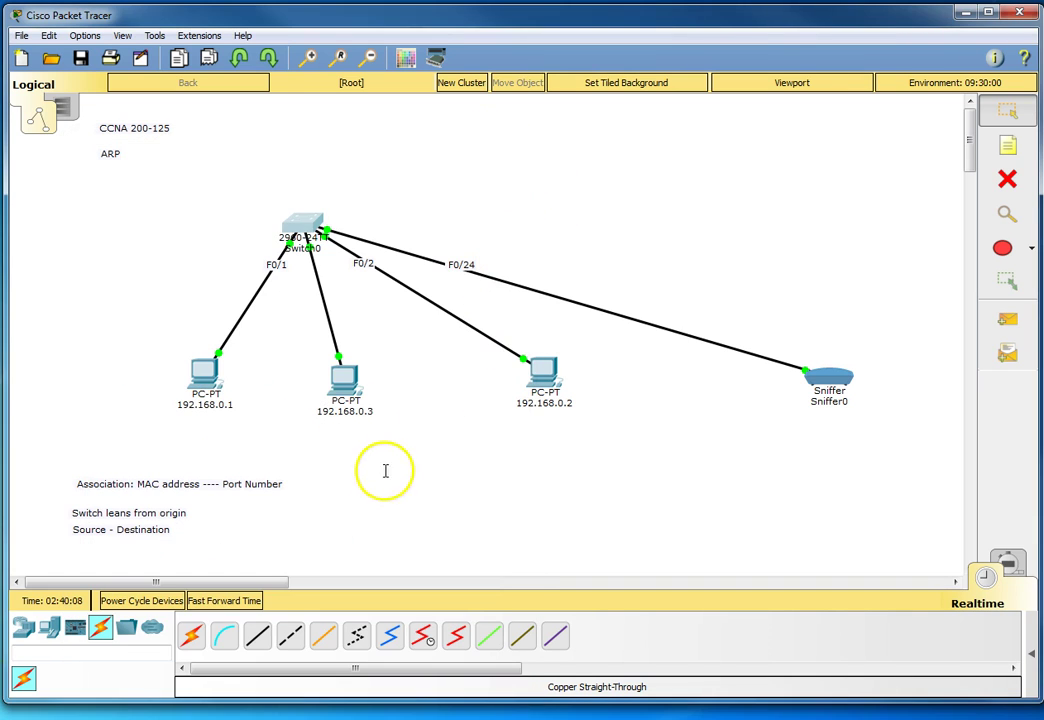
- Open Sniffer0 to check its captured packet list and close its window
{"action": "left_click", "coordinate": [836, 380]}
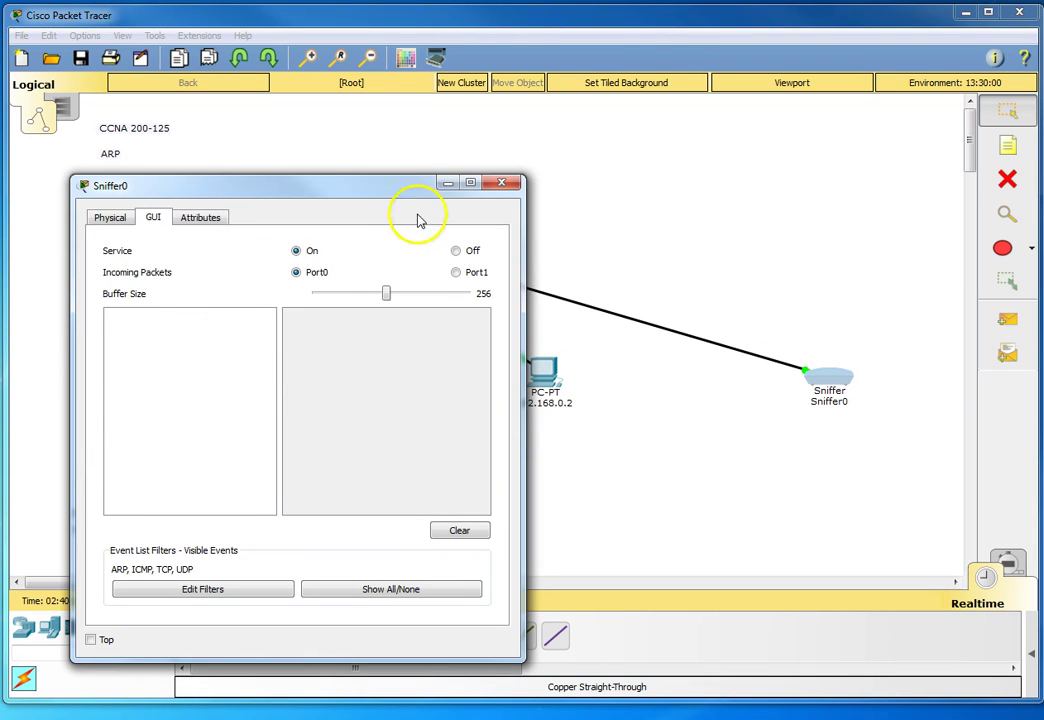
{"action": "left_click", "coordinate": [503, 187]}
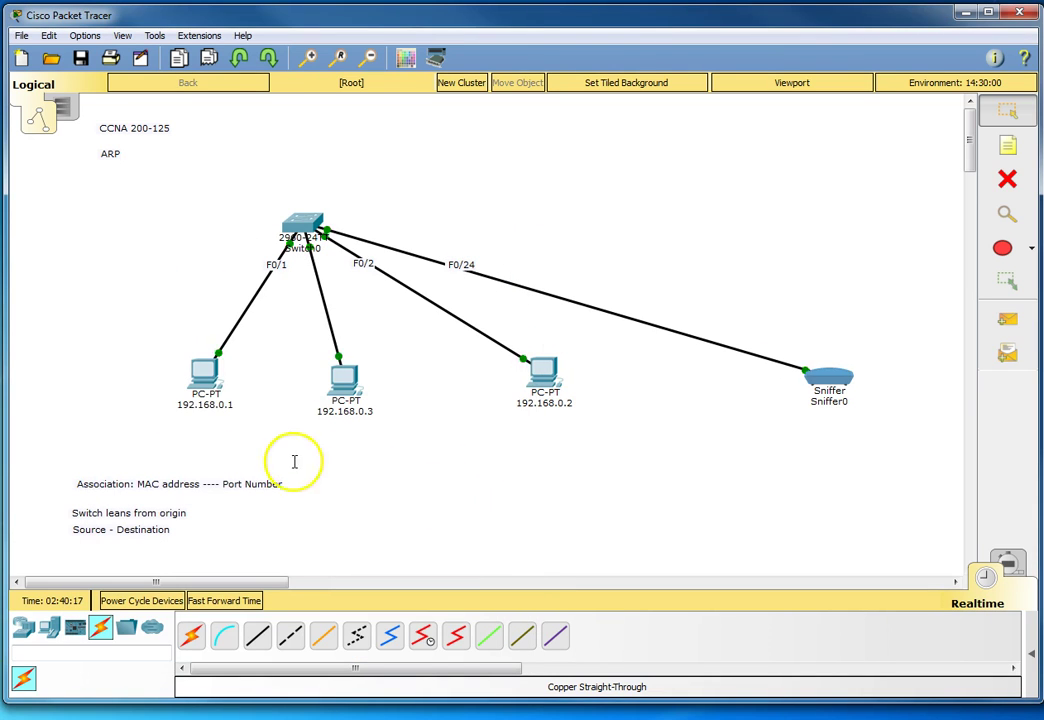
{"action": "left_click_drag", "start_coordinate": [147, 338], "coordinate": [271, 435]}
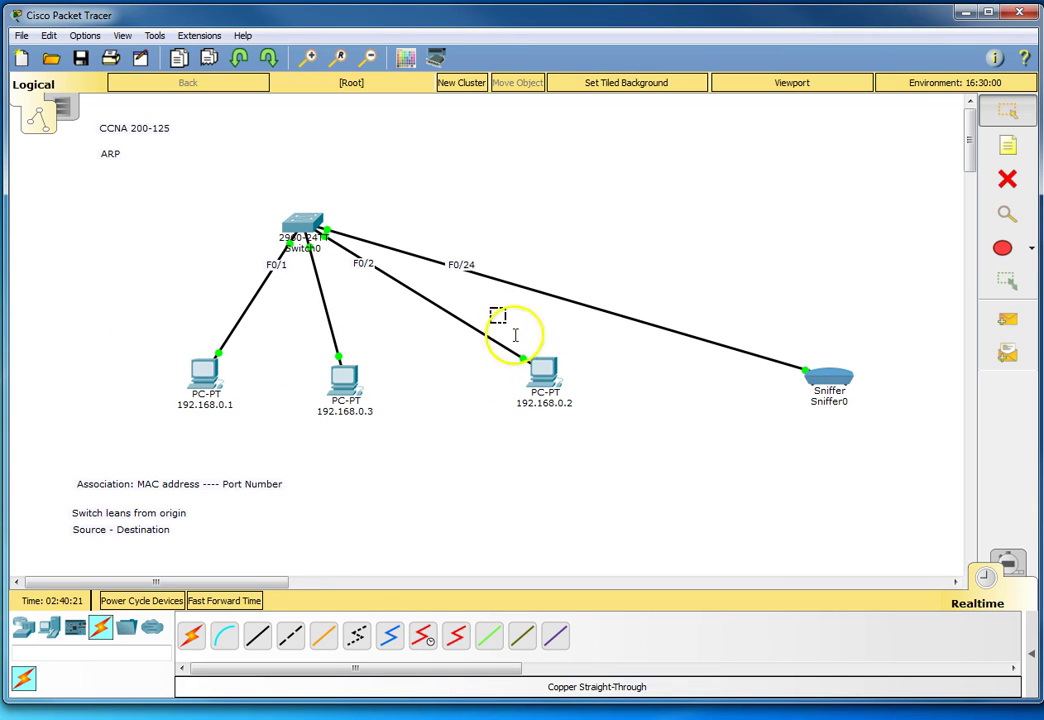
{"action": "left_click_drag", "start_coordinate": [301, 361], "coordinate": [370, 432]}
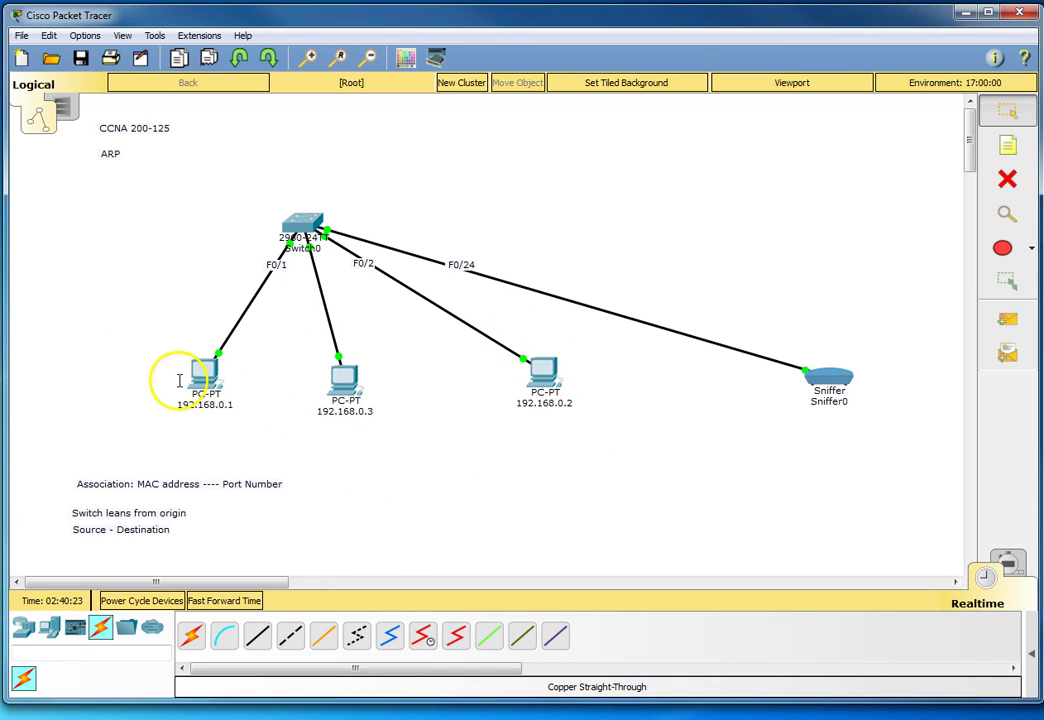
- Ping 192.168.0.3 with a single packet from the 192.168.0.1 PC's Command Prompt, then close the PC's window
{"action": "left_click", "coordinate": [203, 378]}
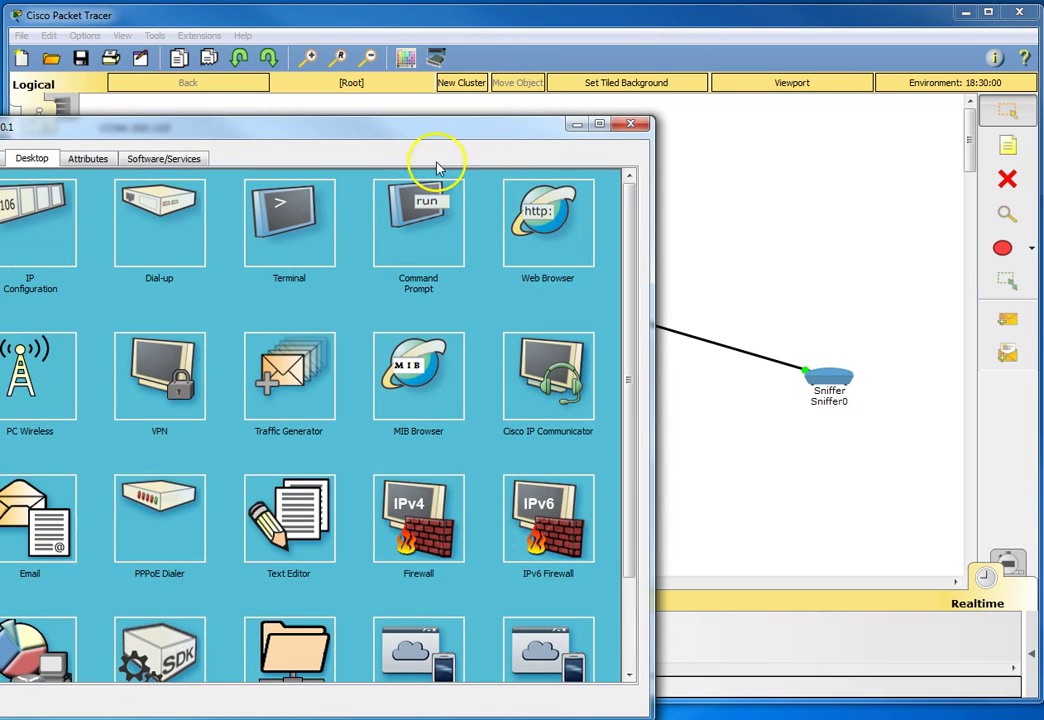
{"action": "left_click", "coordinate": [465, 233]}
{"action": "key", "text": "Return"}
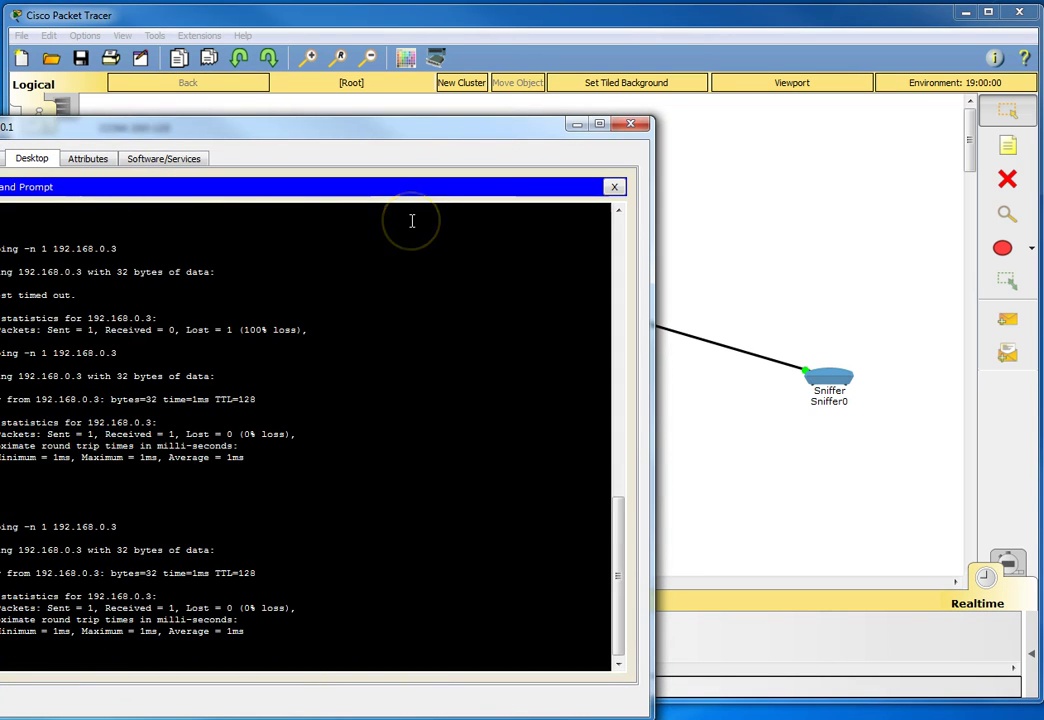
{"action": "scroll", "coordinate": [411, 221], "scroll_direction": "down", "scroll_amount": 2}
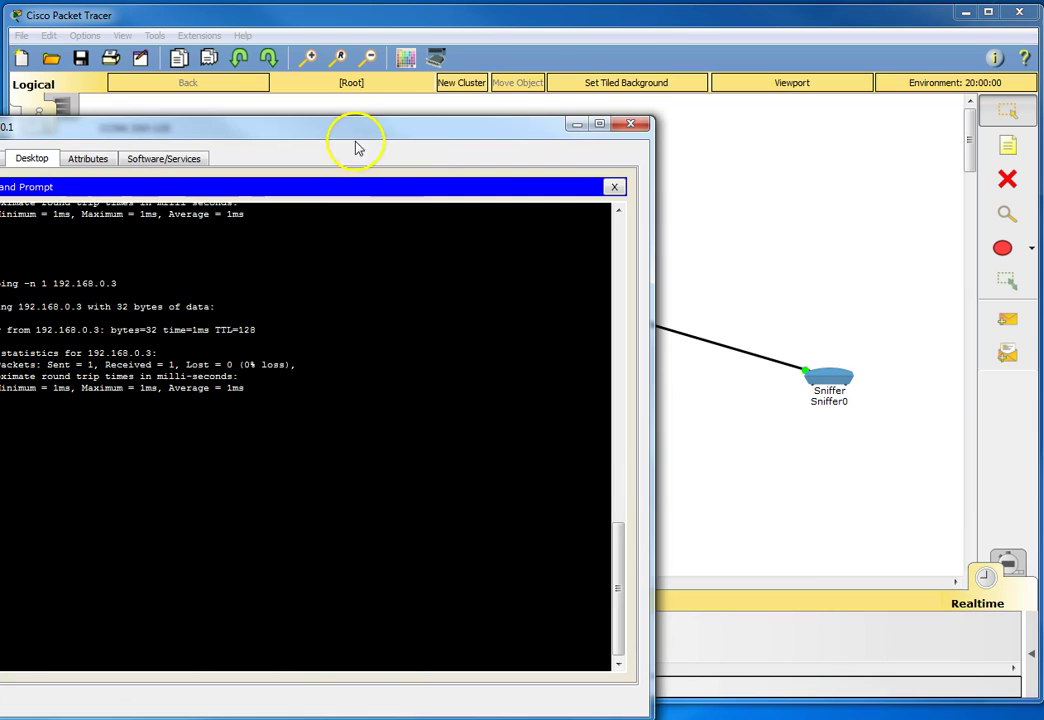
{"action": "left_click_drag", "start_coordinate": [353, 140], "coordinate": [531, 113]}
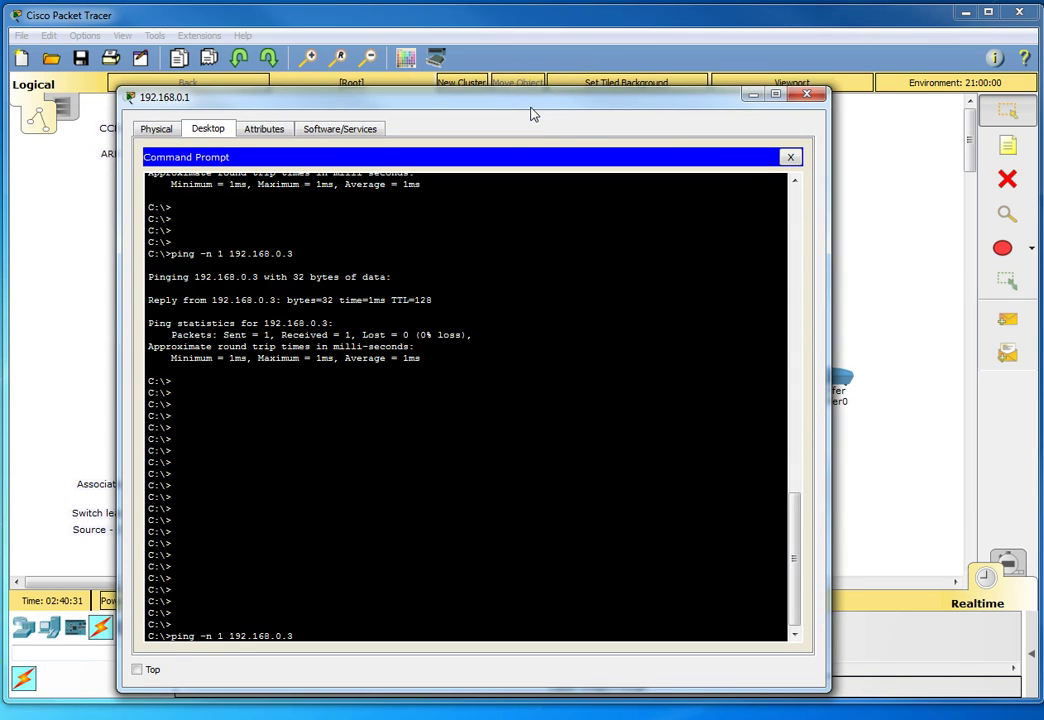
{"action": "left_click_drag", "start_coordinate": [506, 113], "coordinate": [538, 67]}
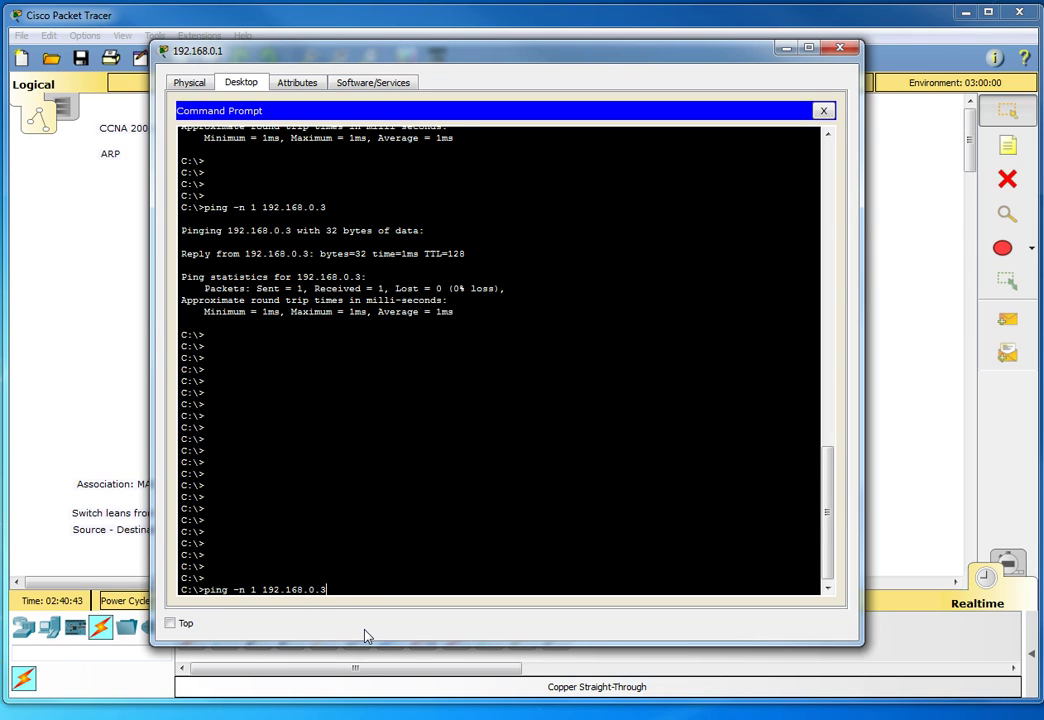
{"action": "key", "text": "Return"}
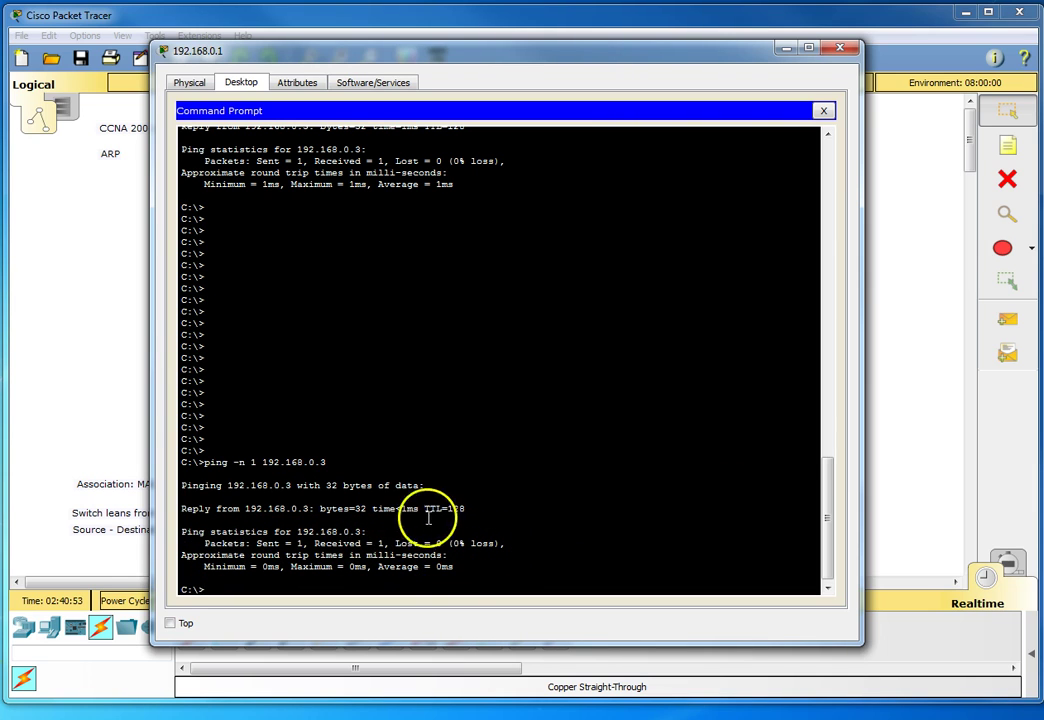
{"action": "left_click_drag", "start_coordinate": [374, 508], "coordinate": [420, 508]}
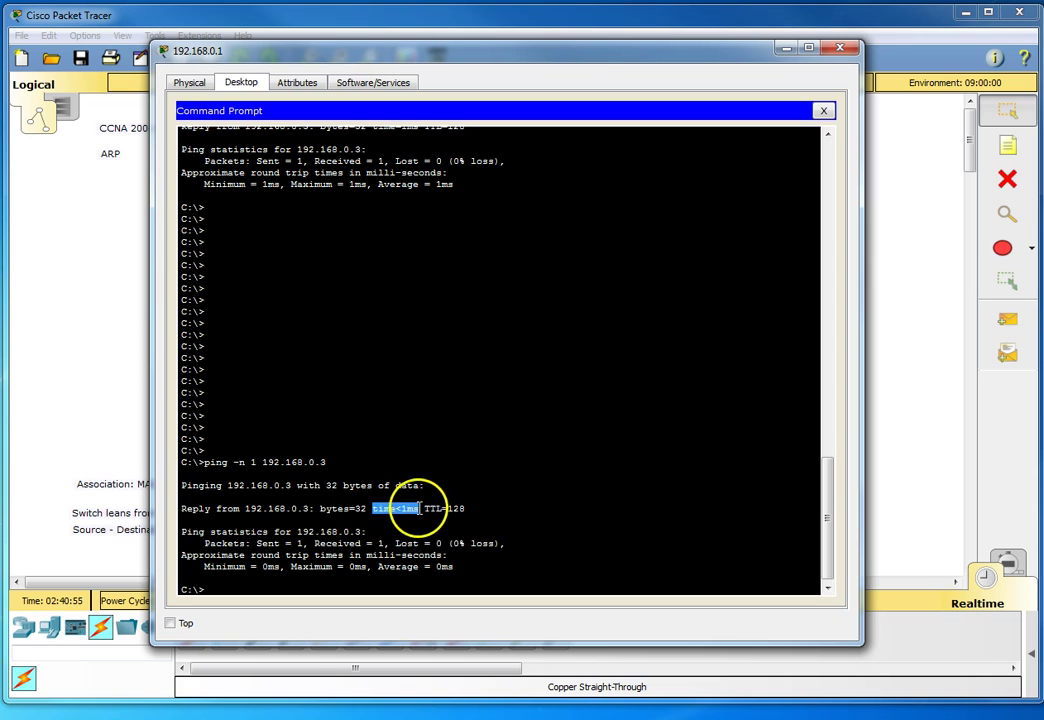
{"action": "left_click", "coordinate": [841, 50]}
- Shift the 192.168.0.1 PC slightly toward the 192.168.0.3 PC and run show mac-address-table on Switch0
{"action": "left_click_drag", "start_coordinate": [214, 378], "coordinate": [230, 372]}
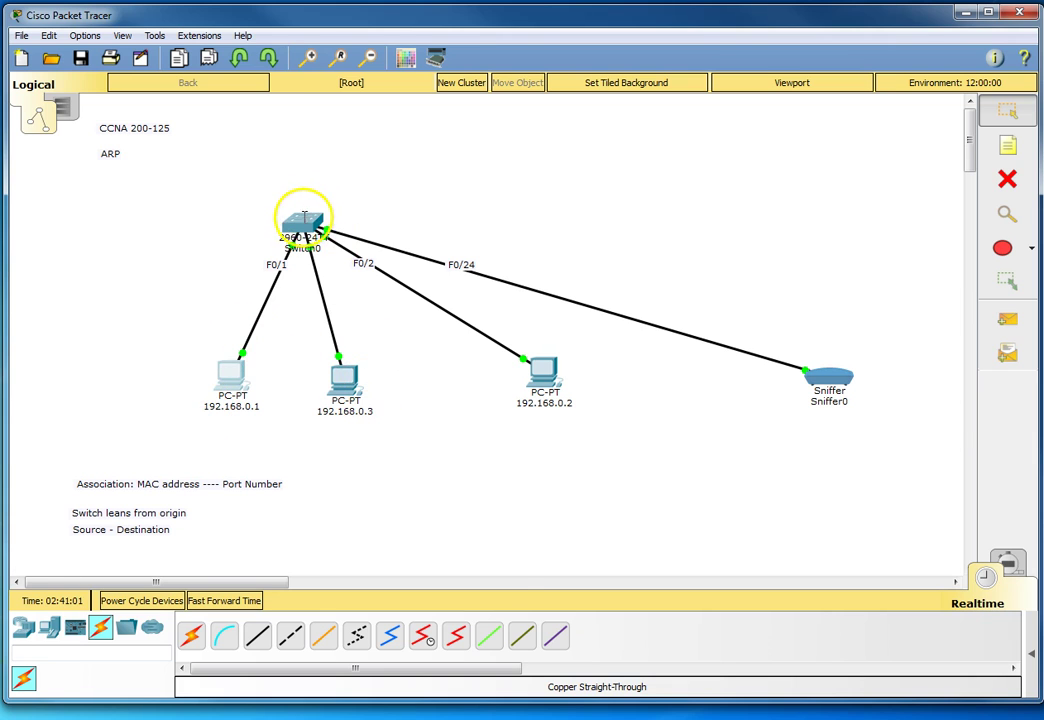
{"action": "left_click", "coordinate": [300, 220]}
{"action": "left_click_drag", "start_coordinate": [345, 157], "coordinate": [408, 135]}
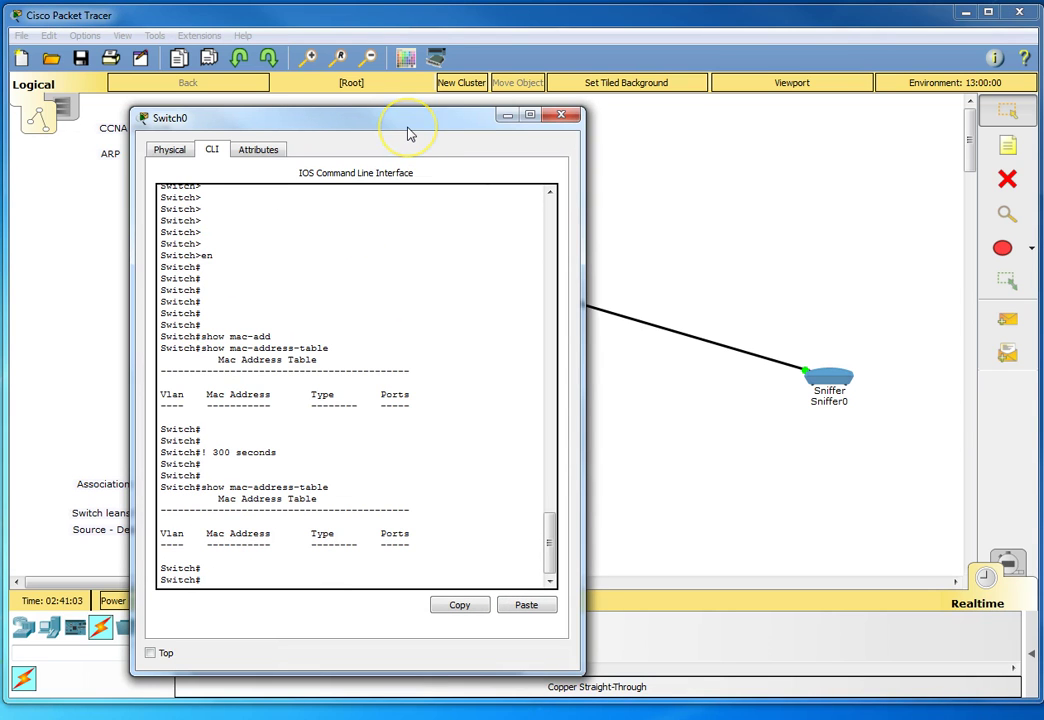
{"action": "key", "text": "Return"}
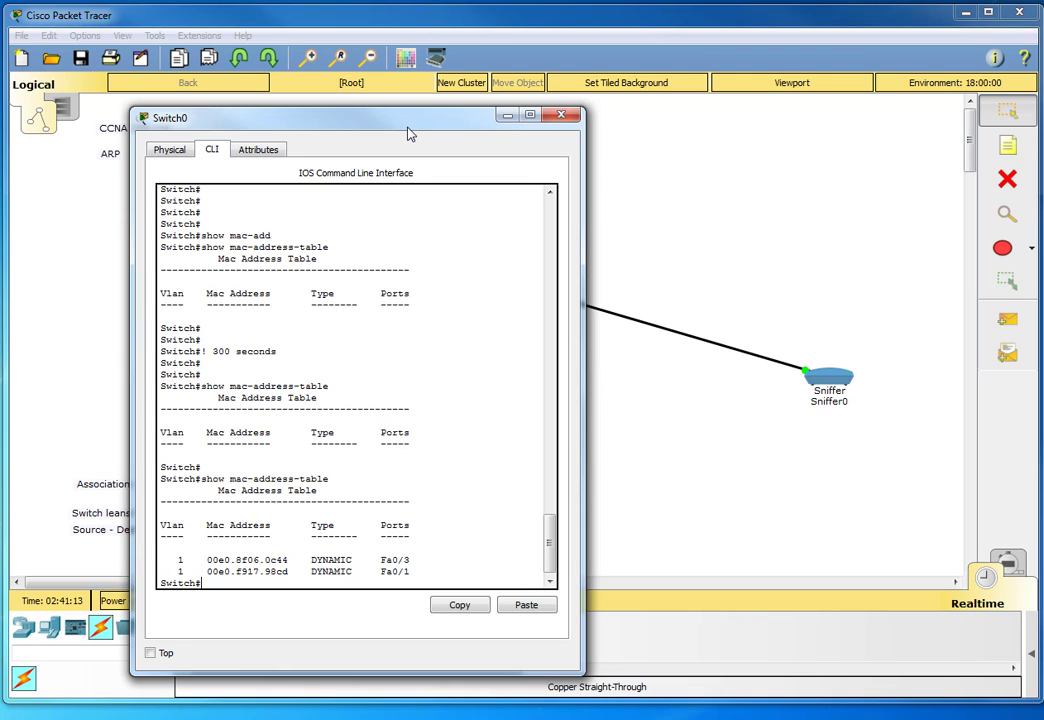
{"action": "left_click", "coordinate": [557, 116]}
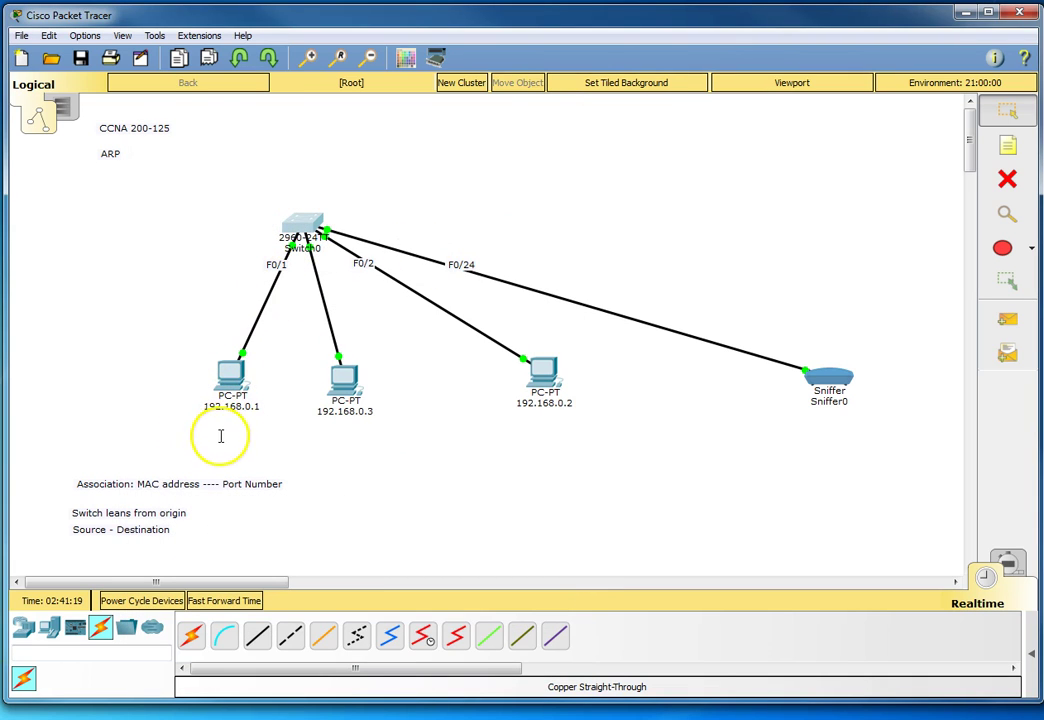
- Add a note reading "ICMP Packets" just above the 192.168.0.1 PC
{"action": "left_click_drag", "start_coordinate": [182, 354], "coordinate": [262, 428]}
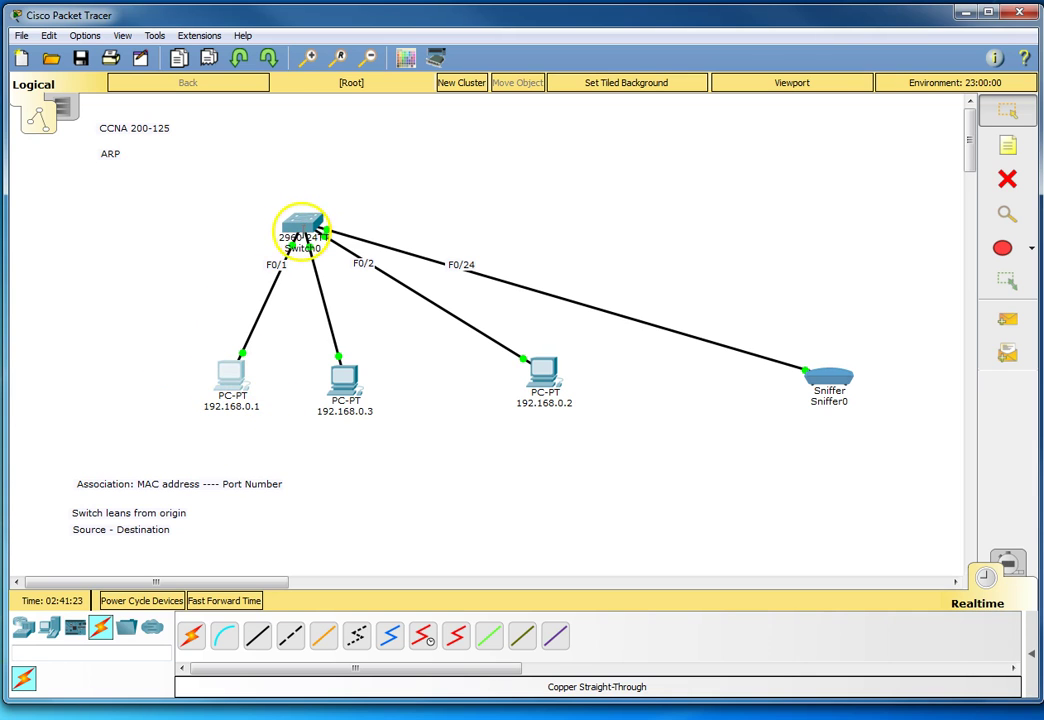
{"action": "left_click", "coordinate": [1007, 145]}
{"action": "left_click", "coordinate": [158, 311]}
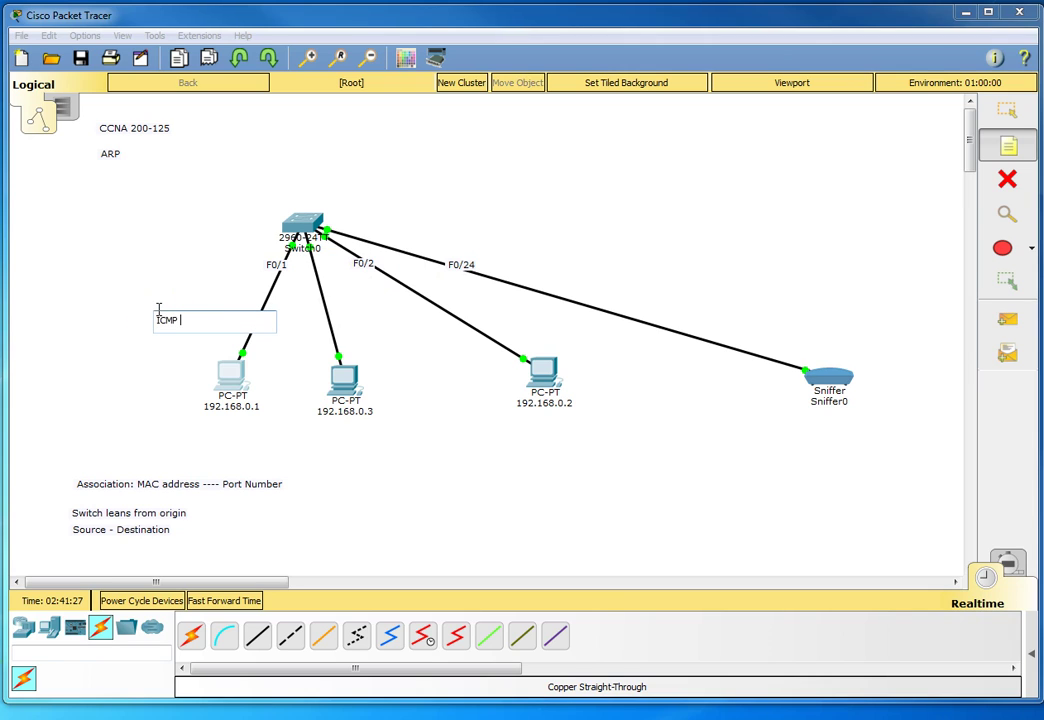
{"action": "key", "text": "Escape"}
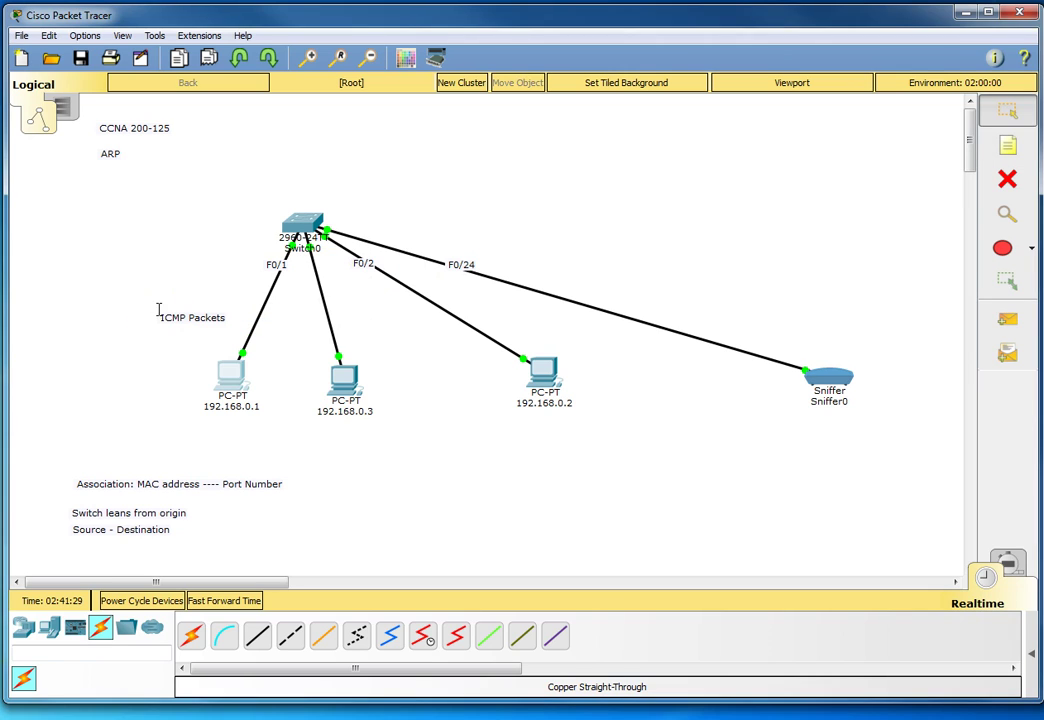
{"action": "mouse_move", "coordinate": [166, 311]}
{"action": "left_mouse_down"}
{"action": "mouse_move", "coordinate": [161, 334]}
{"action": "mouse_move", "coordinate": [168, 322]}
{"action": "left_mouse_up"}
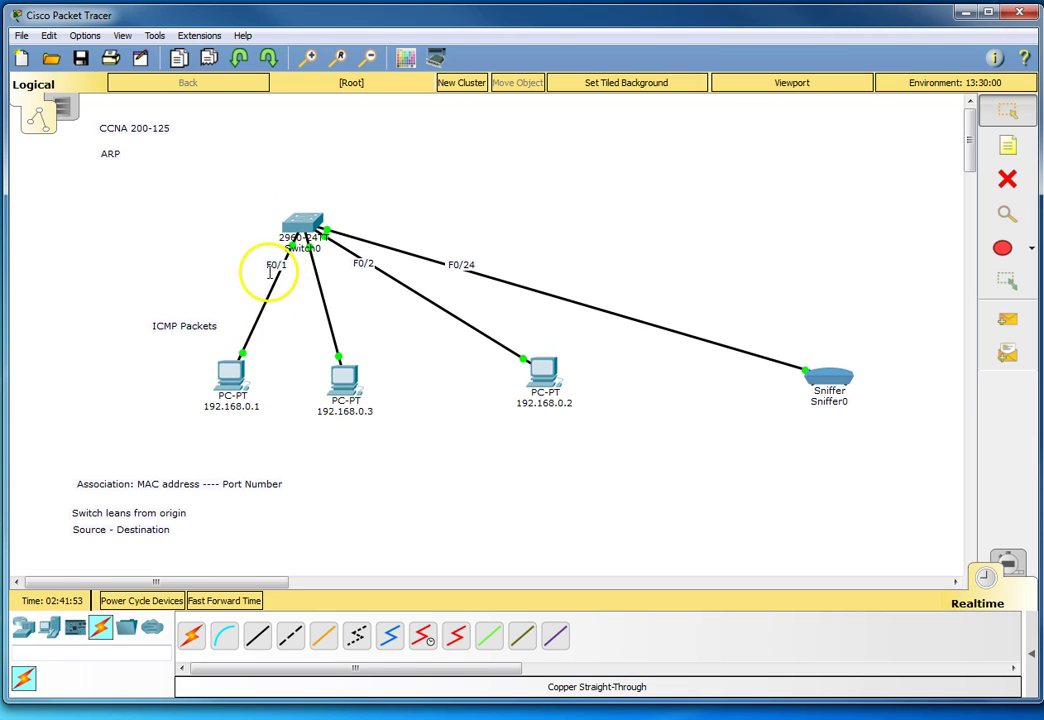
- Copy the MAC address learned on port Fa0/1 from Switch0's MAC table and close the switch window
{"action": "left_click", "coordinate": [298, 225]}
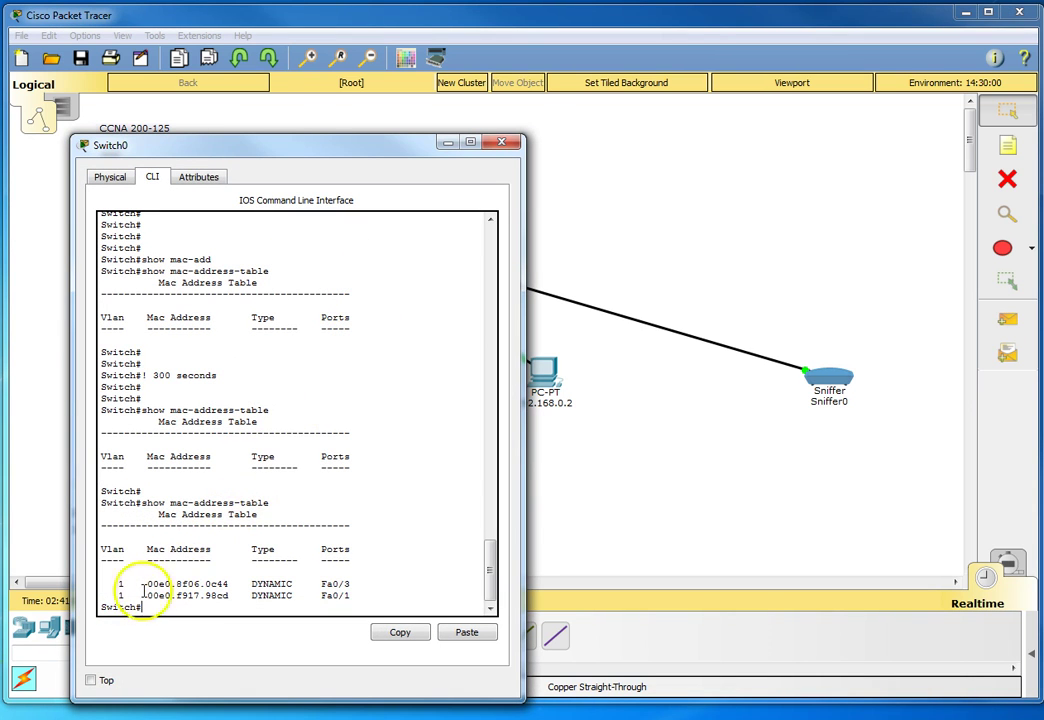
{"action": "left_click_drag", "start_coordinate": [350, 597], "coordinate": [130, 601]}
{"action": "right_click", "coordinate": [147, 600]}
{"action": "left_click", "coordinate": [168, 605]}
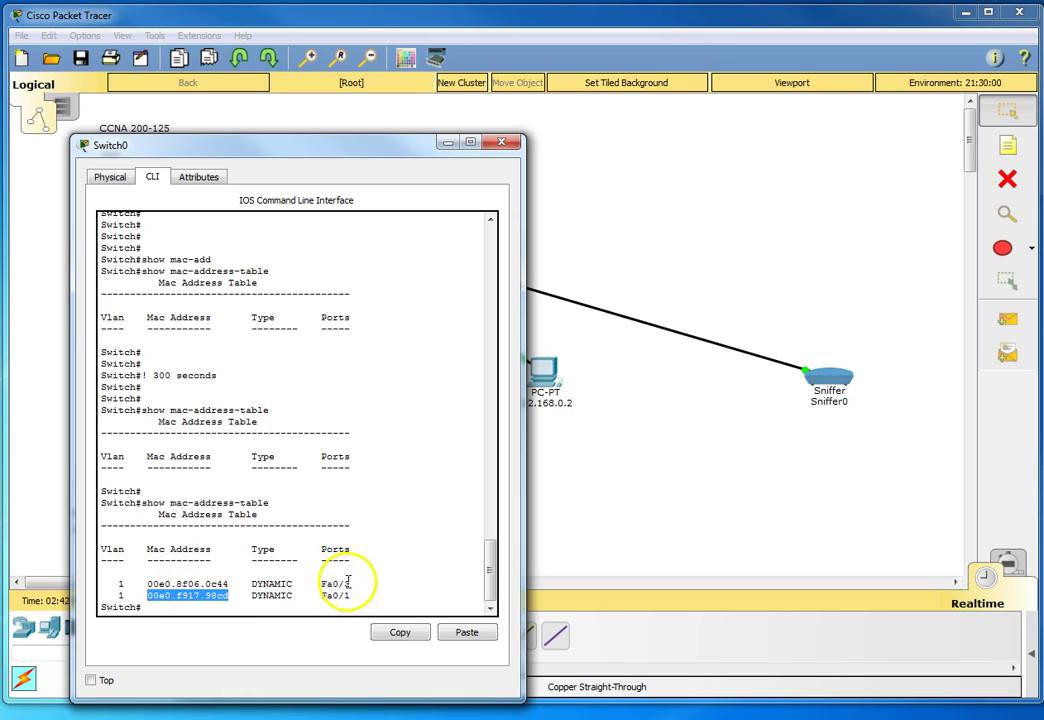
{"action": "left_click", "coordinate": [502, 143]}
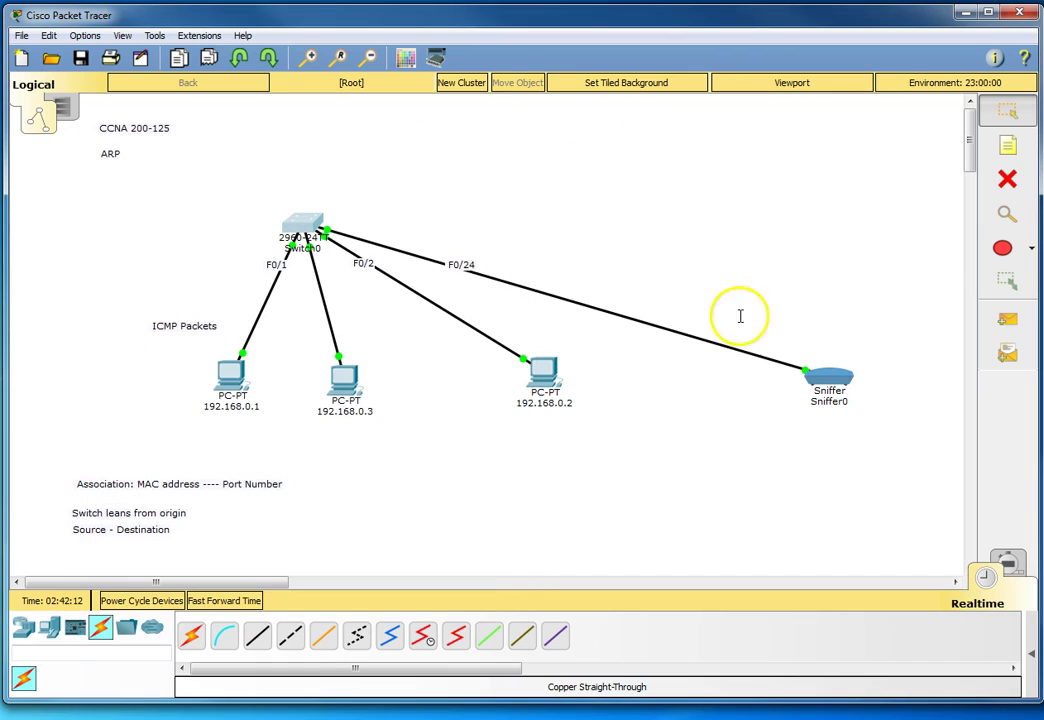
- Extend the first PC's label to "192.168.0.1 - 00e0.f917.98cd" and move that PC and the ICMP Packets note farther left on the canvas
{"action": "left_click", "coordinate": [250, 406]}
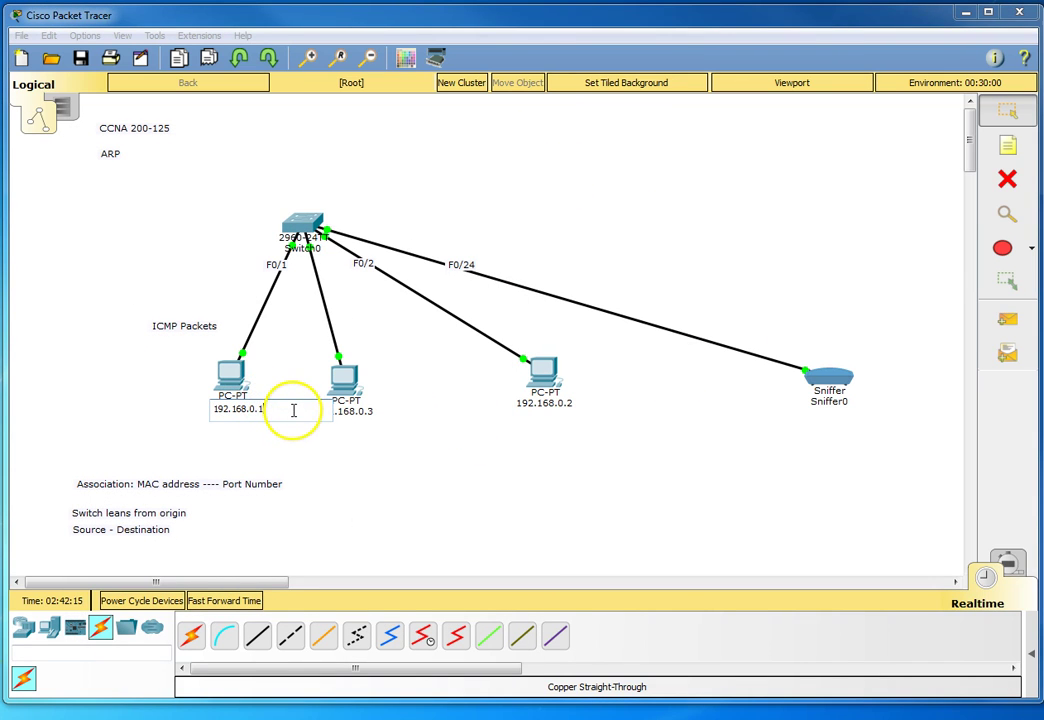
{"action": "type", "text": "-"}
{"action": "key", "text": "ctrl+v"}
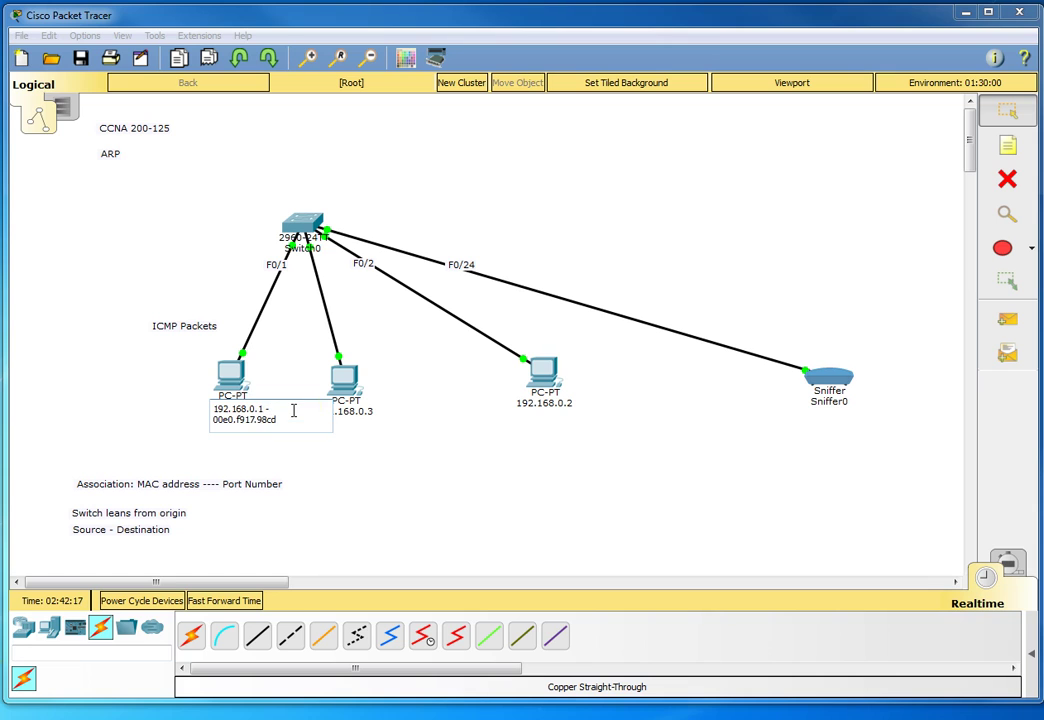
{"action": "left_click_drag", "start_coordinate": [233, 373], "coordinate": [174, 372]}
{"action": "left_click_drag", "start_coordinate": [187, 329], "coordinate": [90, 300]}
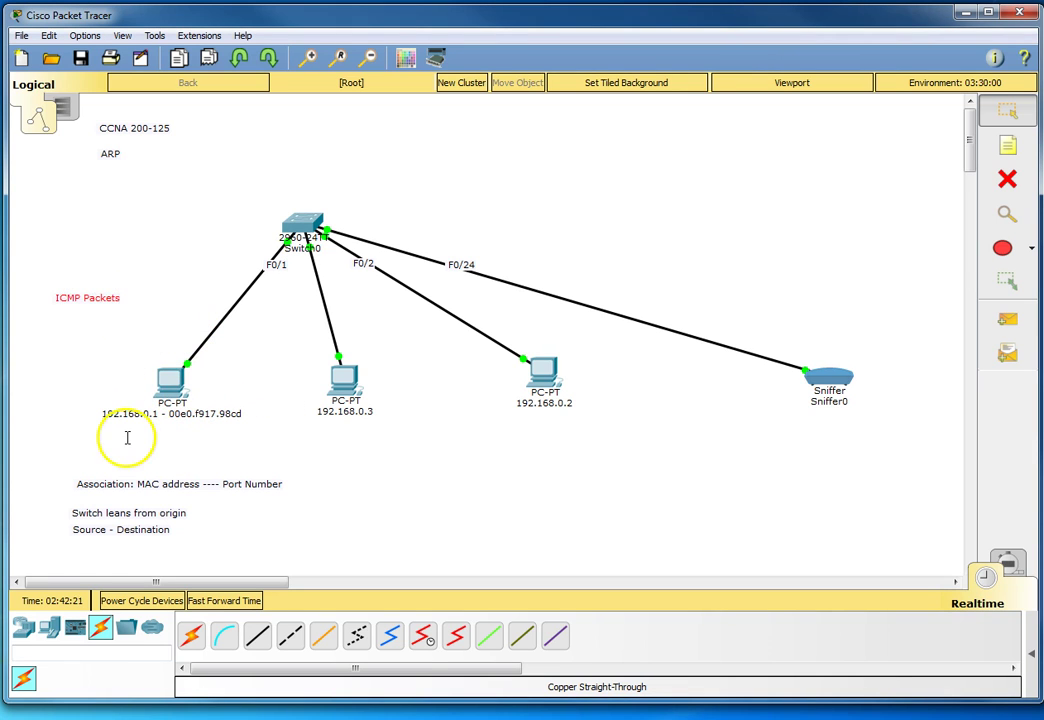
- Add a note reading "L3 - L2" and position it directly beneath the 192.168.0.1 PC's label
{"action": "left_click", "coordinate": [1007, 146]}
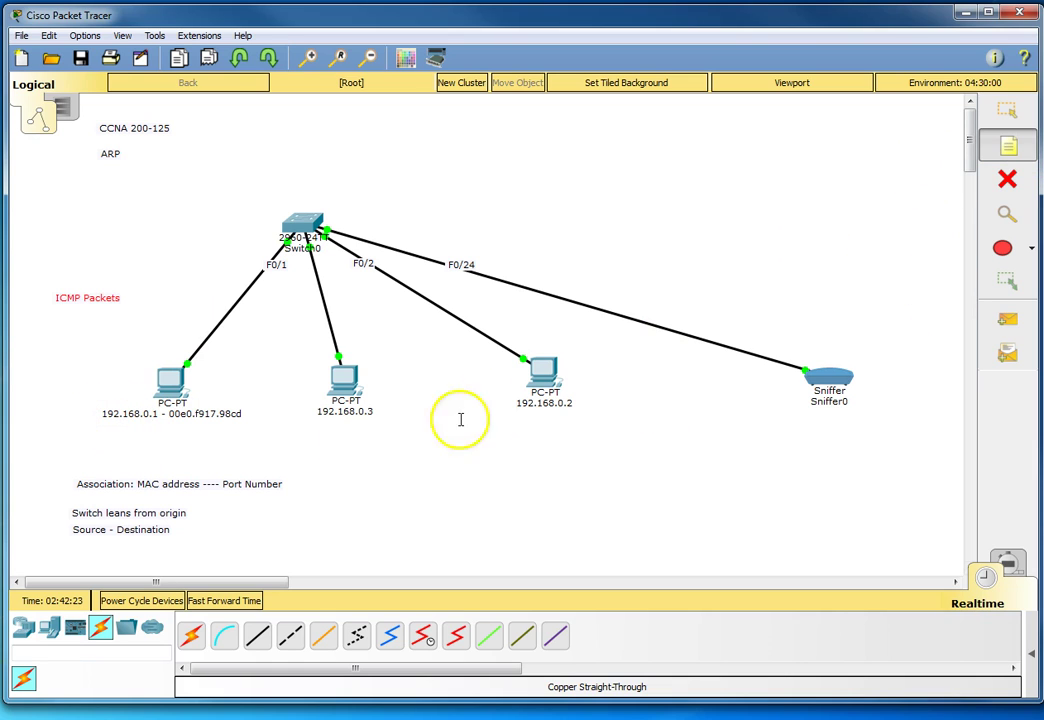
{"action": "left_click", "coordinate": [131, 447]}
{"action": "type", "text": "L3 - L2"}
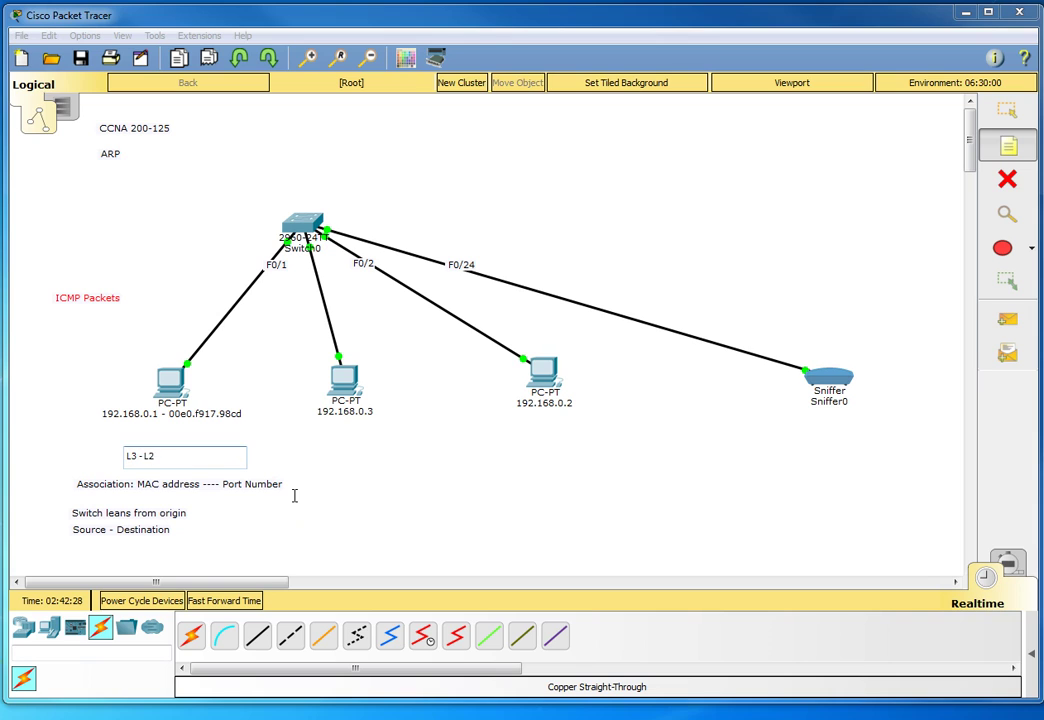
{"action": "left_click", "coordinate": [294, 496]}
{"action": "left_click_drag", "start_coordinate": [139, 460], "coordinate": [161, 433]}
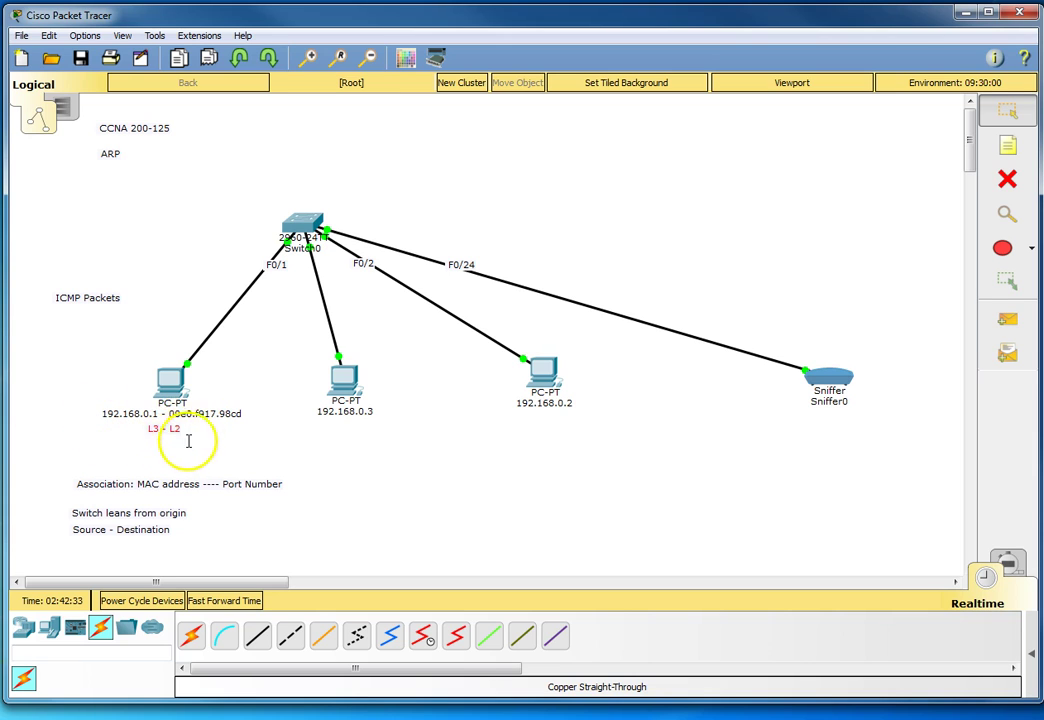
{"action": "left_click_drag", "start_coordinate": [174, 429], "coordinate": [174, 426]}
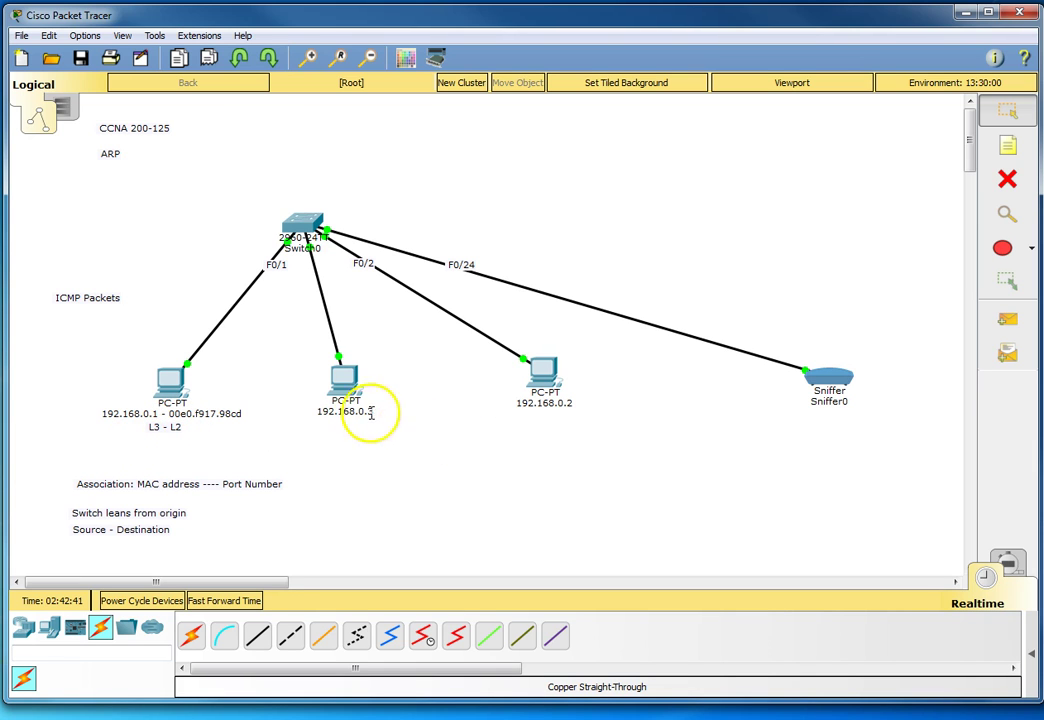
- Copy the MAC address learned on Fa0/3 from Switch0's table and extend the third PC's label to "192.168.0.3 - 00e0.8f06.0c44"
{"action": "left_click", "coordinate": [344, 376]}
{"action": "left_click", "coordinate": [627, 125]}
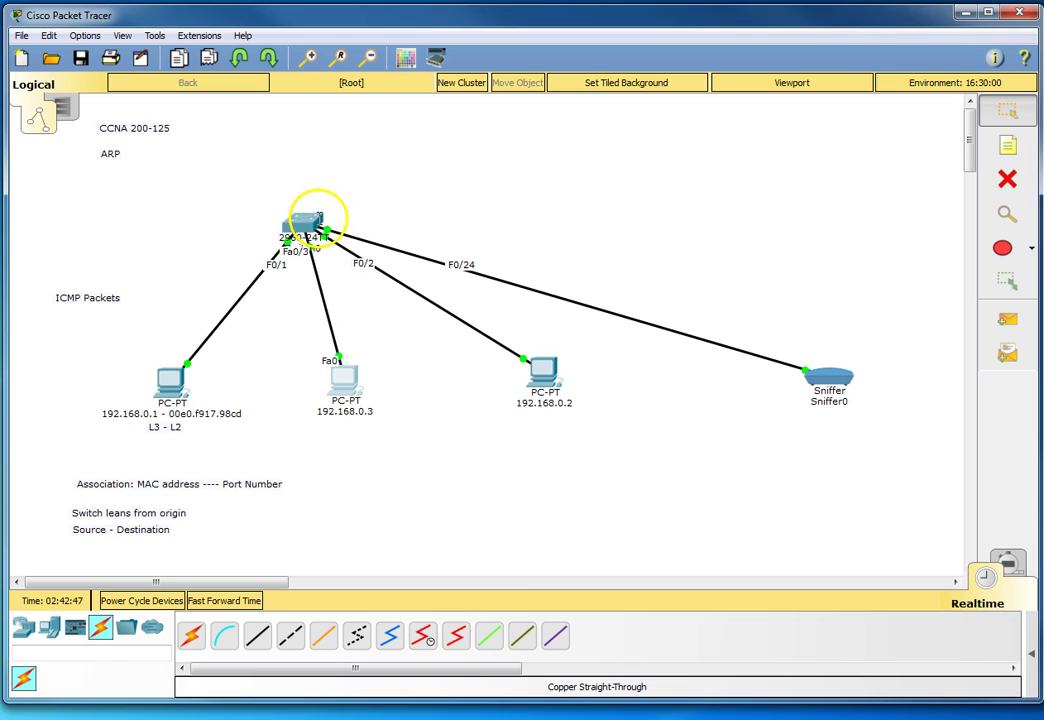
{"action": "left_click", "coordinate": [318, 218]}
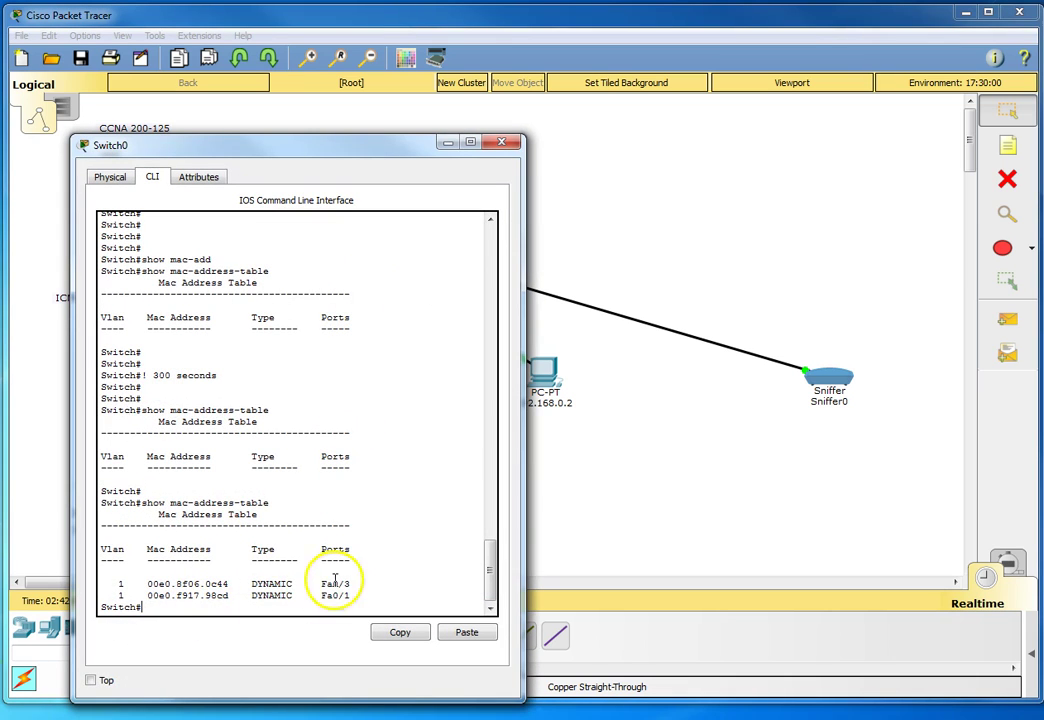
{"action": "left_click_drag", "start_coordinate": [228, 583], "coordinate": [141, 586]}
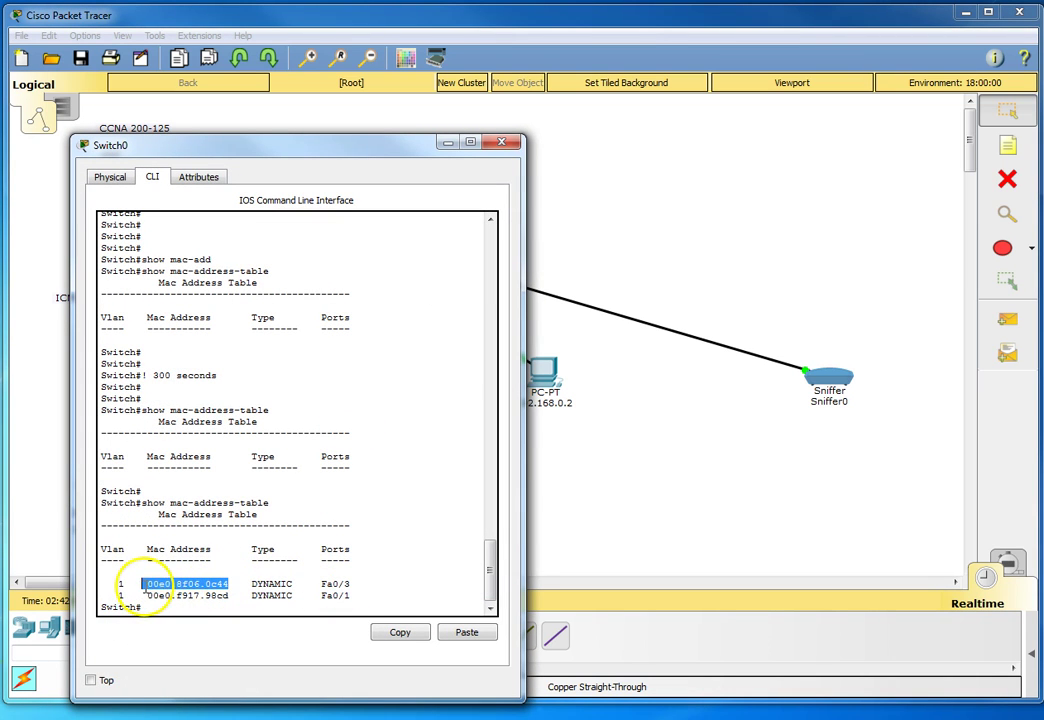
{"action": "right_click", "coordinate": [185, 584]}
{"action": "left_click", "coordinate": [191, 597]}
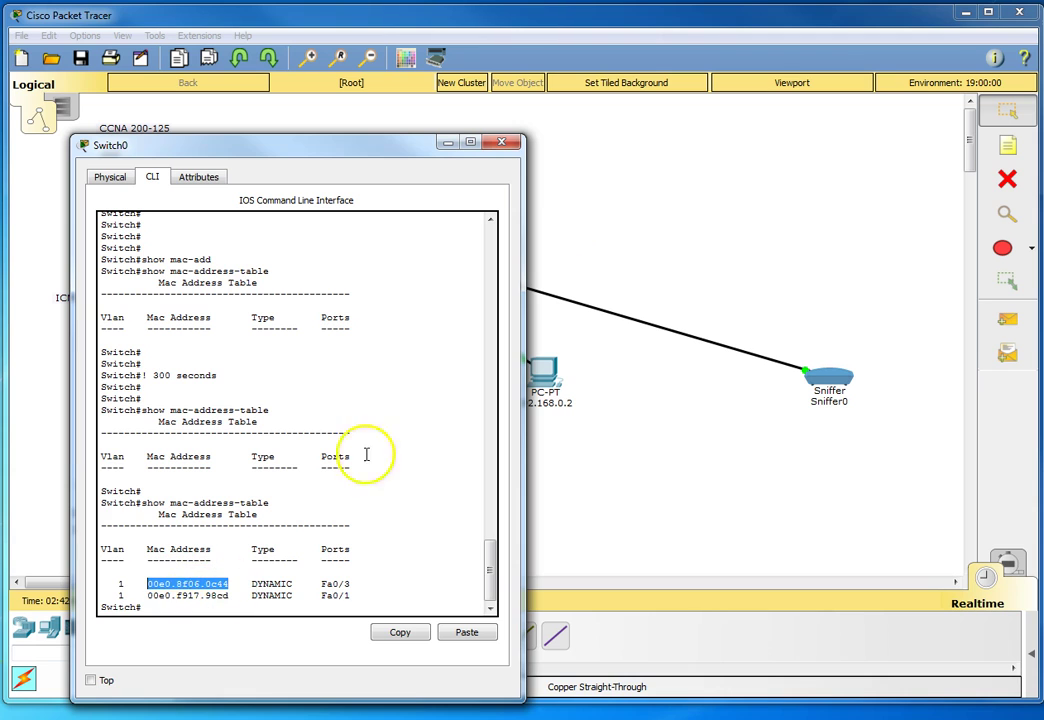
{"action": "left_click", "coordinate": [509, 143]}
{"action": "left_click", "coordinate": [350, 414]}
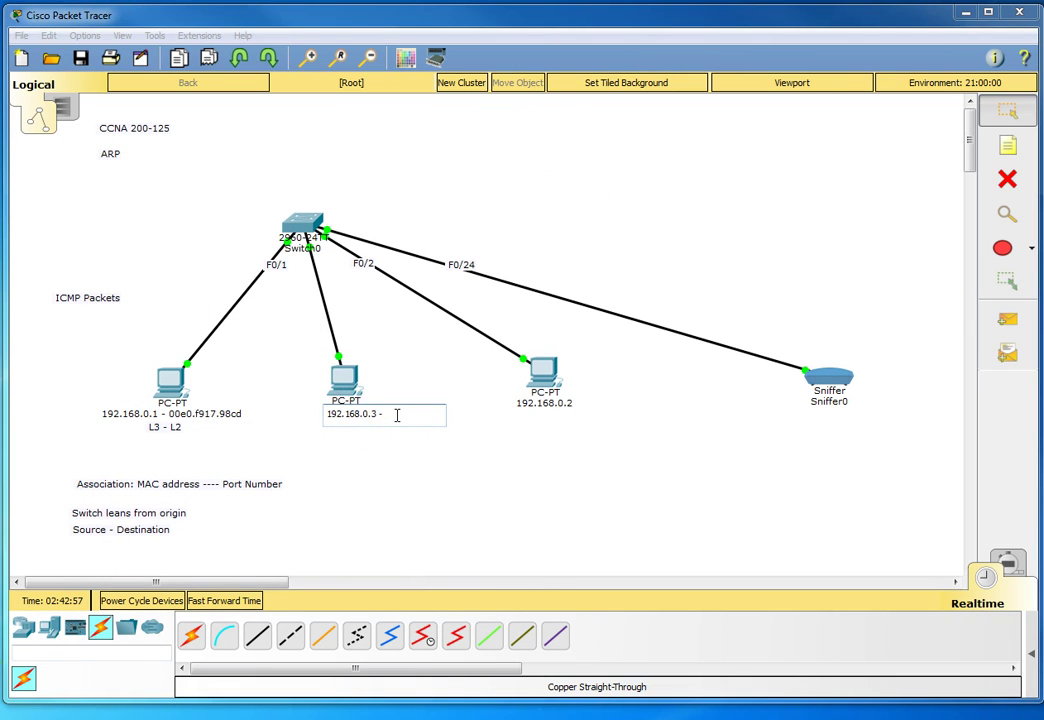
{"action": "left_click", "coordinate": [396, 416]}
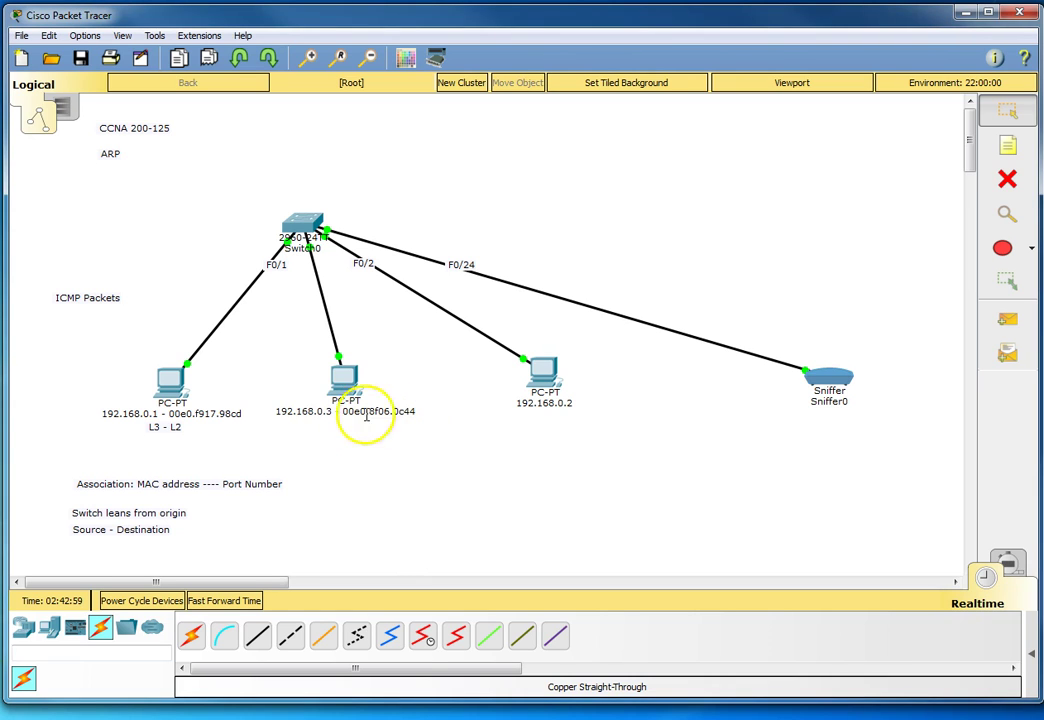
- Add another "L3 - L2" note and align it directly beneath the 192.168.0.3 PC's label
{"action": "left_click", "coordinate": [1007, 145]}
{"action": "left_click", "coordinate": [310, 432]}
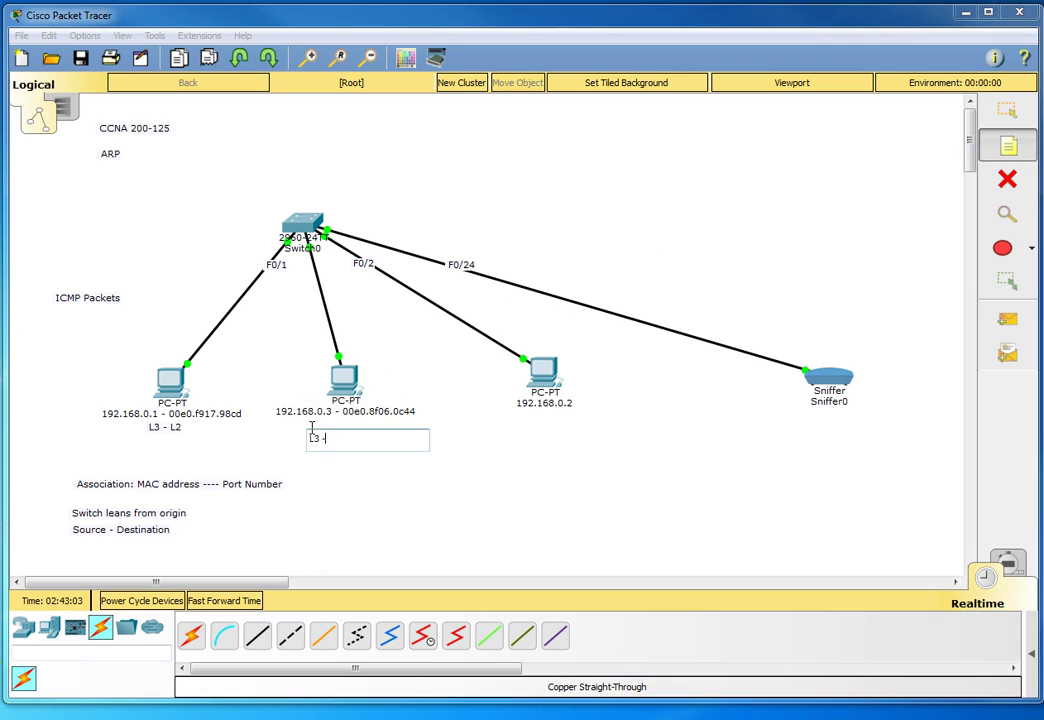
{"action": "key", "text": "Escape"}
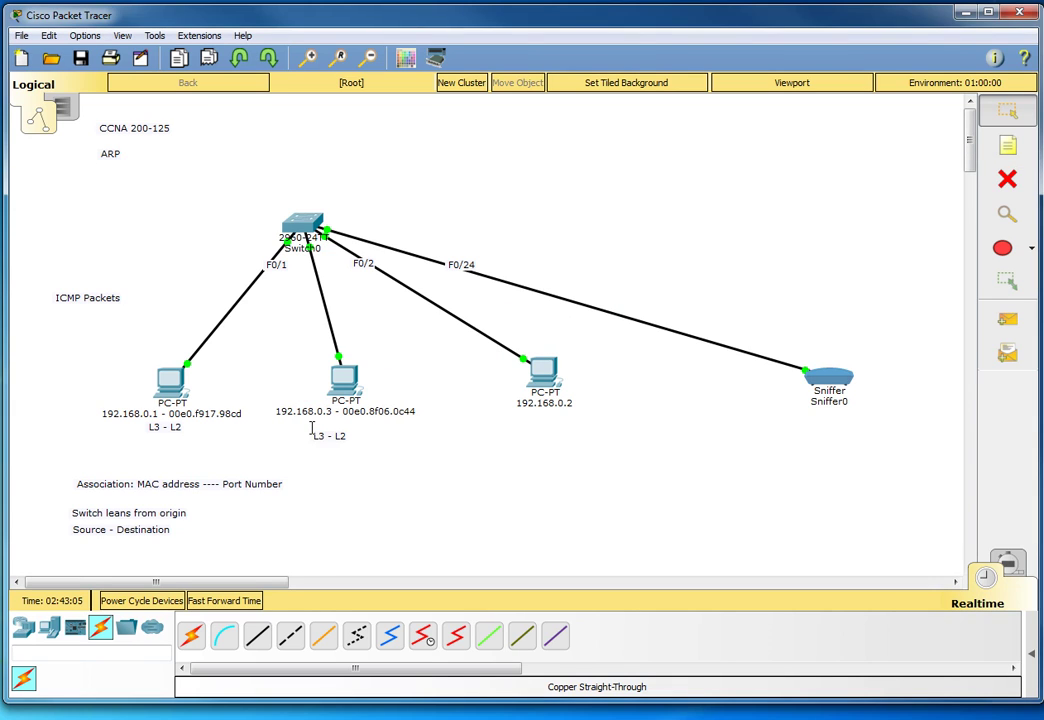
{"action": "left_click_drag", "start_coordinate": [333, 433], "coordinate": [339, 426]}
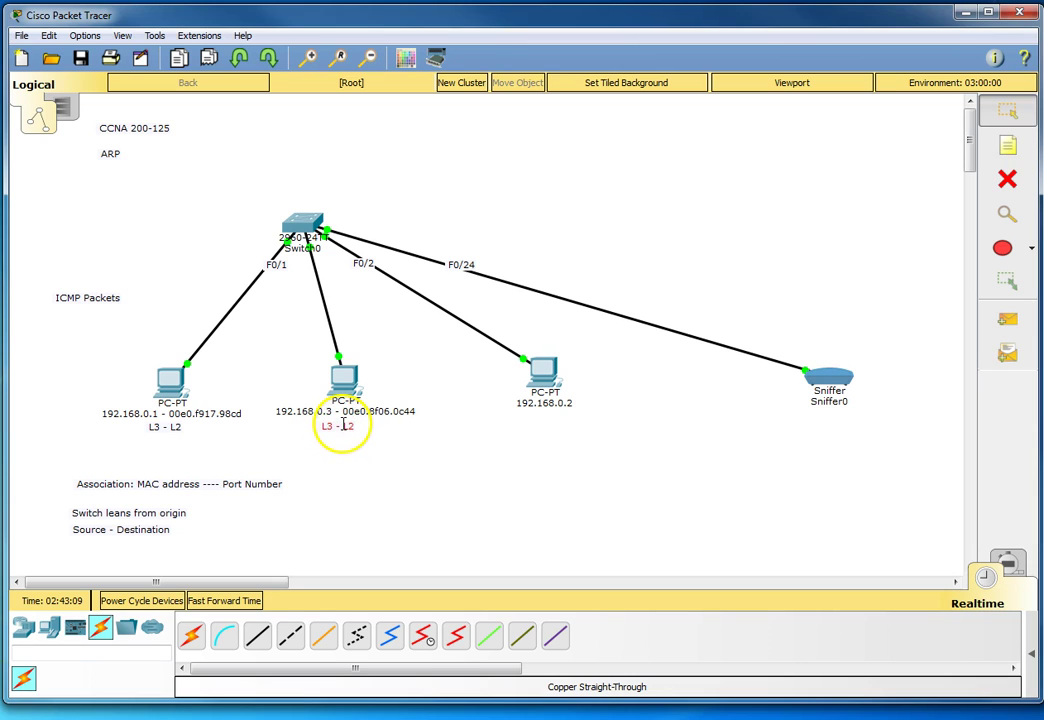
{"action": "double_click", "coordinate": [343, 425]}
{"action": "key", "text": "Escape"}
{"action": "left_click_drag", "start_coordinate": [345, 426], "coordinate": [343, 422]}
{"action": "left_click", "coordinate": [401, 480]}
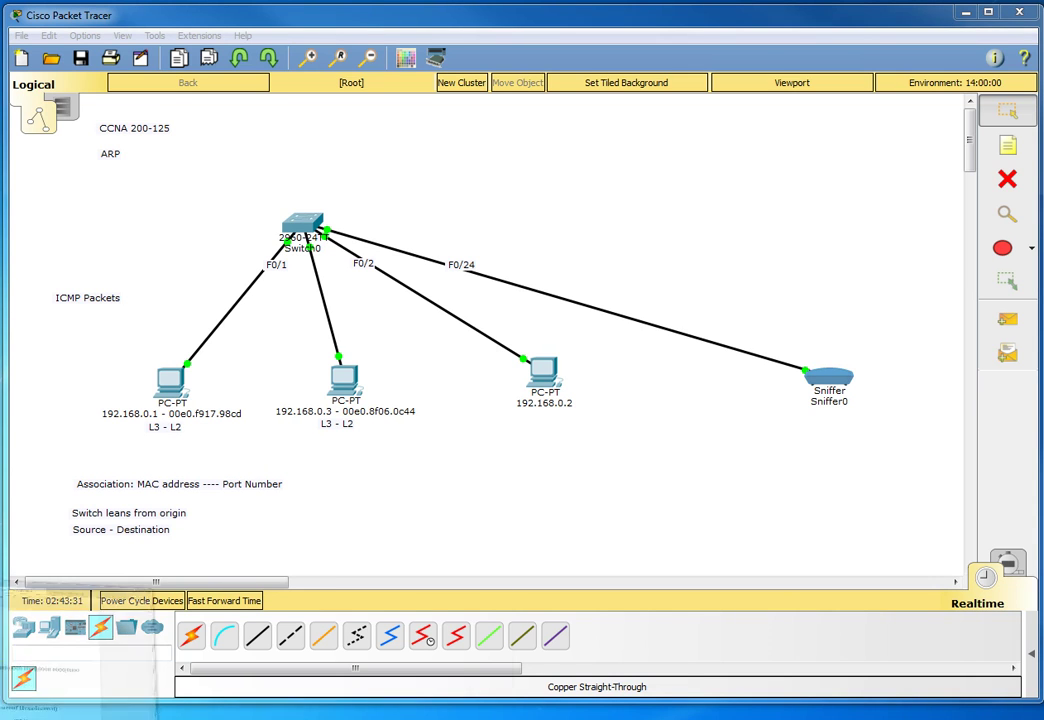
- Switch to the web browser to review the dotted 0000.0000.0000 MAC format and a device label's MAC address, then return to Cisco Packet Tracer
{"action": "left_click", "coordinate": [30, 694]}
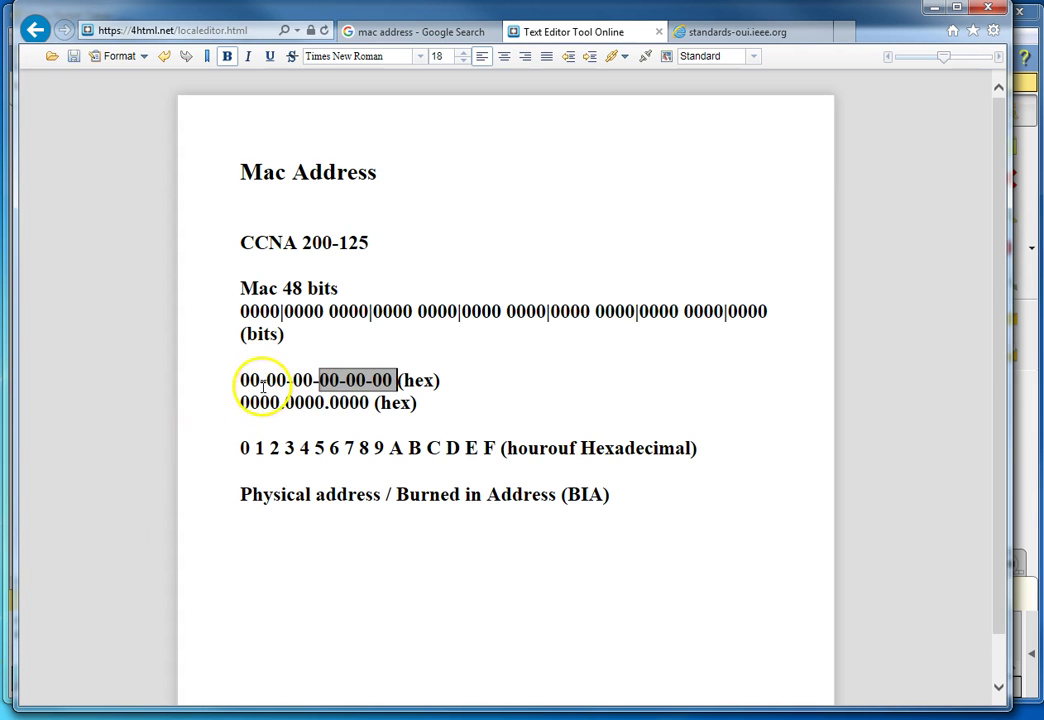
{"action": "left_click", "coordinate": [238, 404]}
{"action": "left_click_drag", "start_coordinate": [238, 404], "coordinate": [376, 399]}
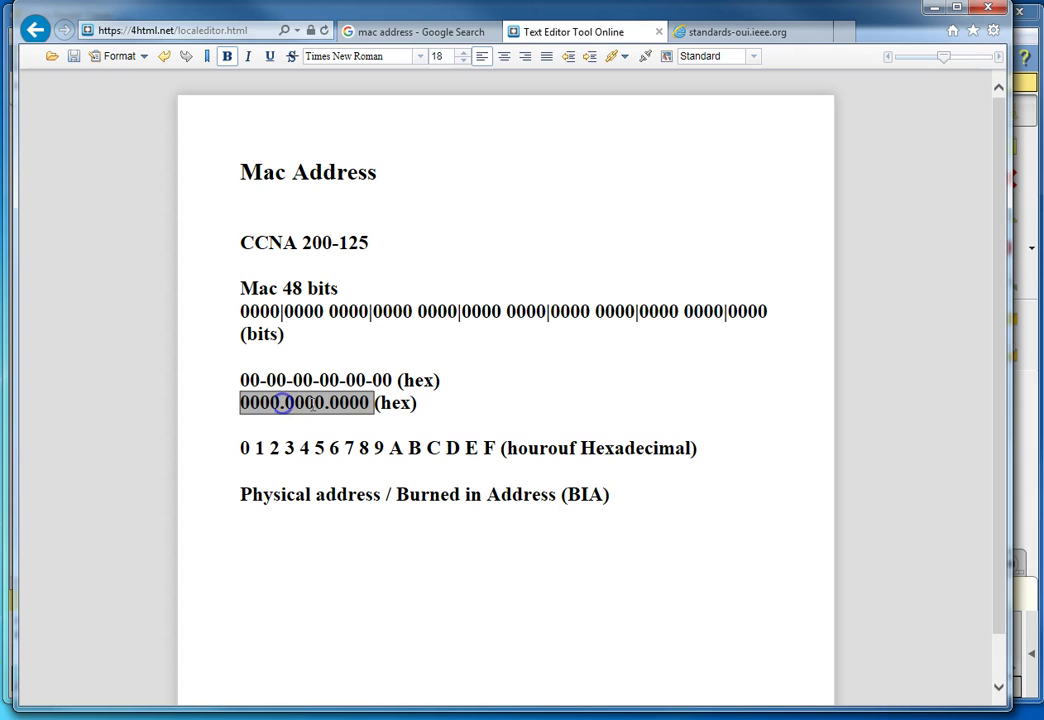
{"action": "left_click", "coordinate": [443, 30]}
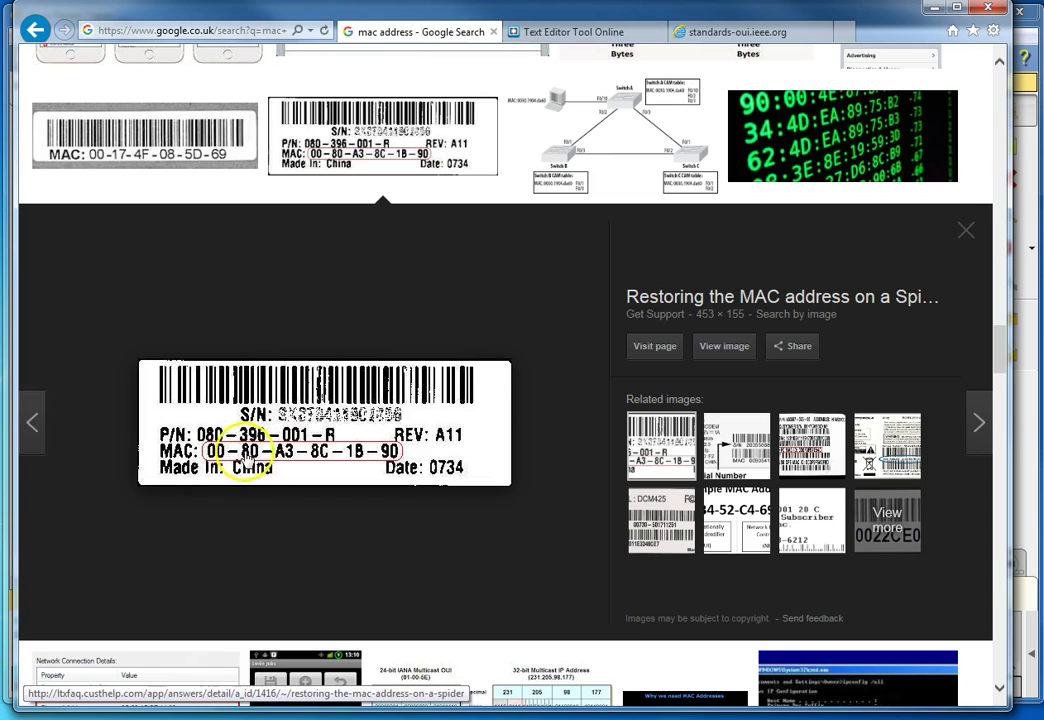
{"action": "left_click", "coordinate": [931, 10]}
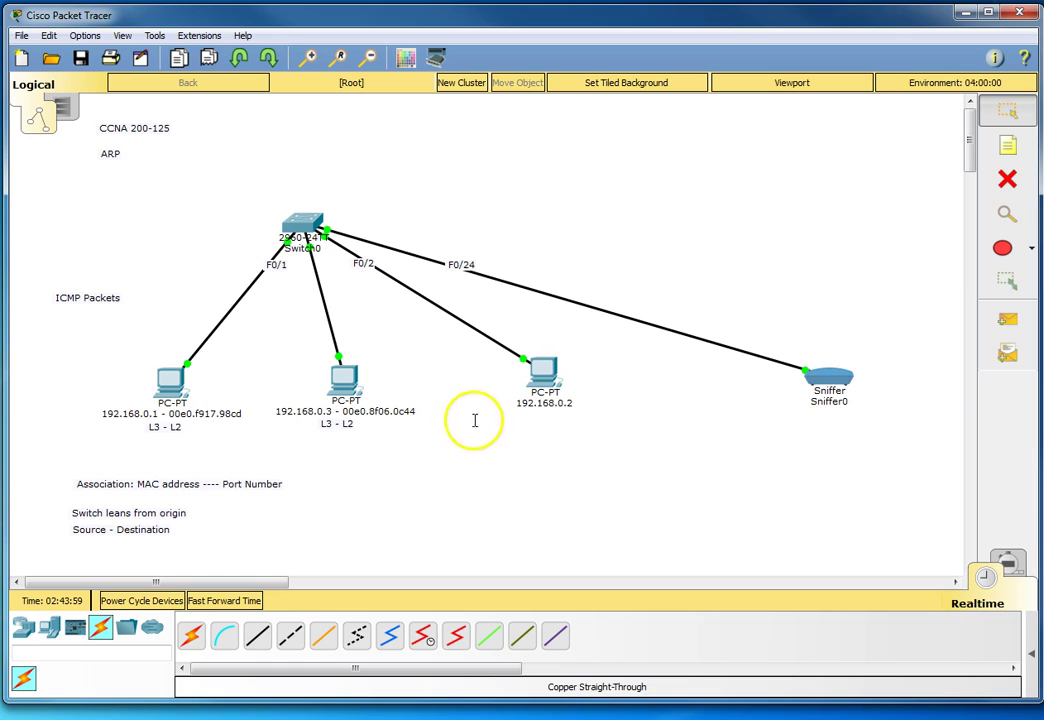
- Show the first ICMP packet captured by Sniffer0 in an enlarged window and compare its source and destination addresses with the PC labels
{"action": "left_click", "coordinate": [860, 388]}
{"action": "left_click_drag", "start_coordinate": [228, 195], "coordinate": [435, 150]}
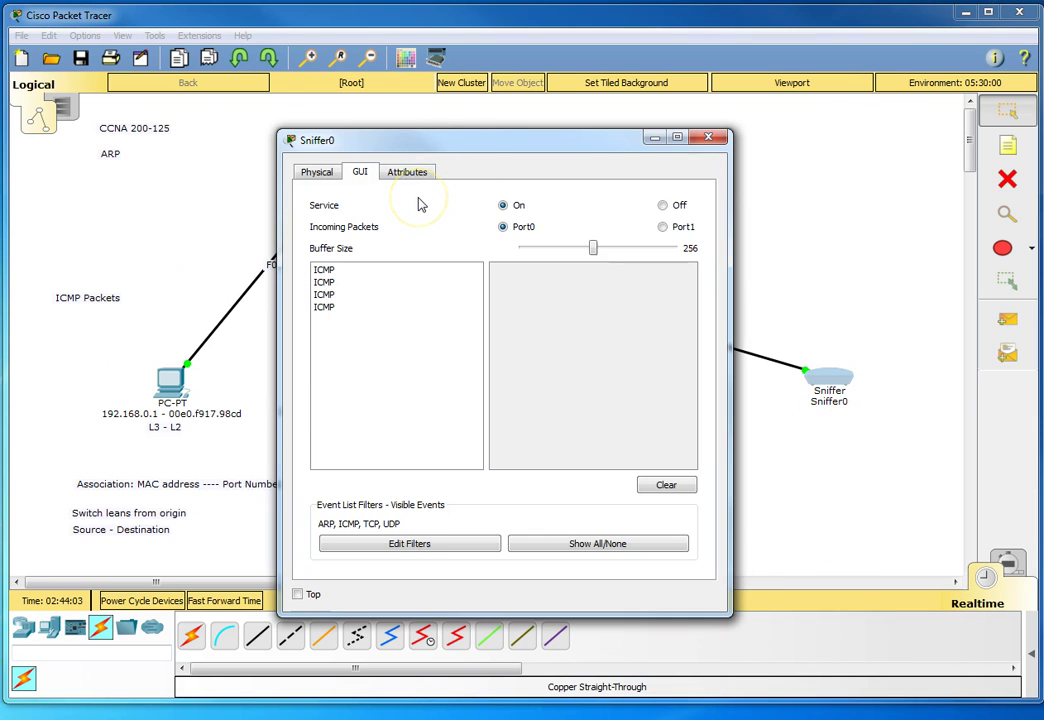
{"action": "left_click_drag", "start_coordinate": [281, 320], "coordinate": [127, 323]}
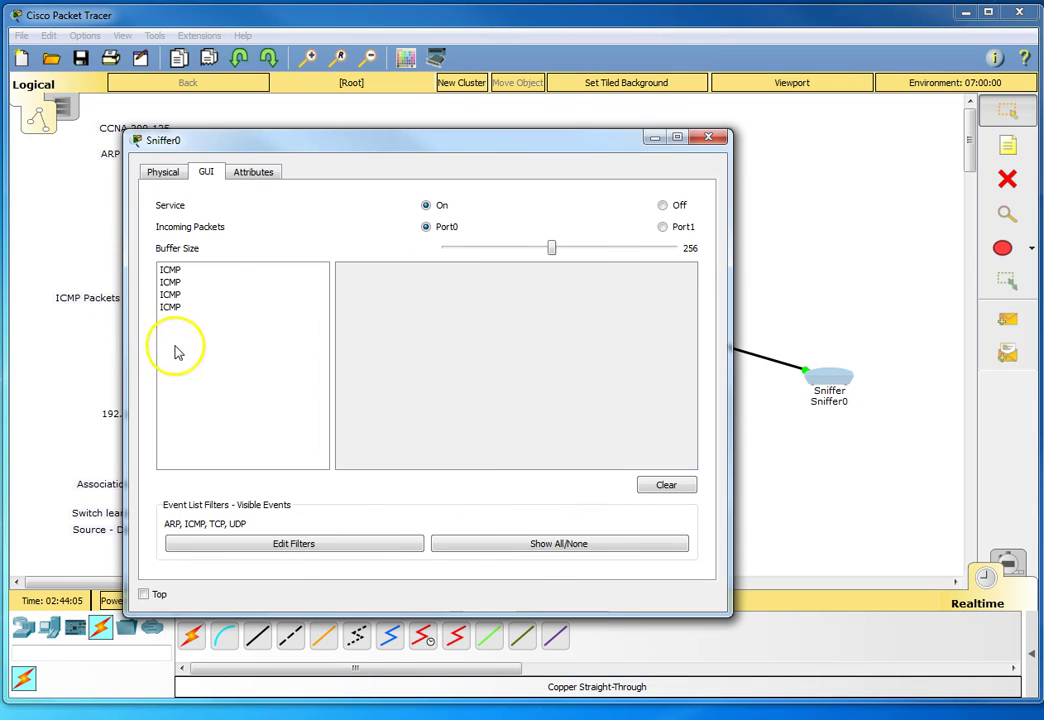
{"action": "left_click", "coordinate": [171, 272]}
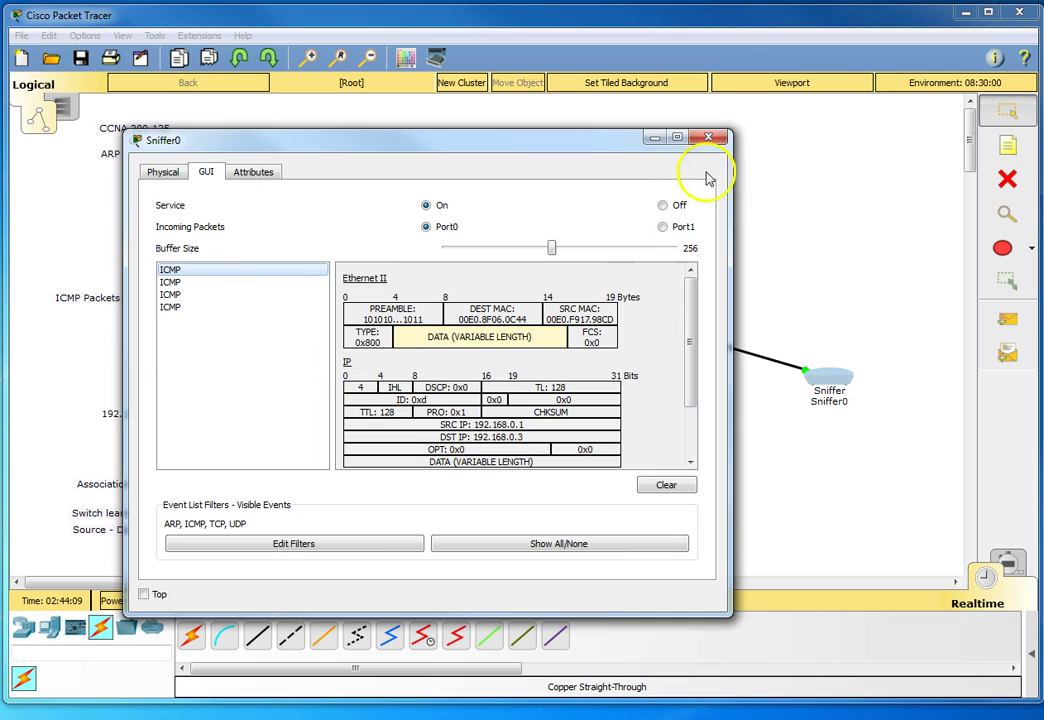
{"action": "left_click_drag", "start_coordinate": [729, 210], "coordinate": [920, 214]}
{"action": "left_click_drag", "start_coordinate": [535, 127], "coordinate": [436, 28]}
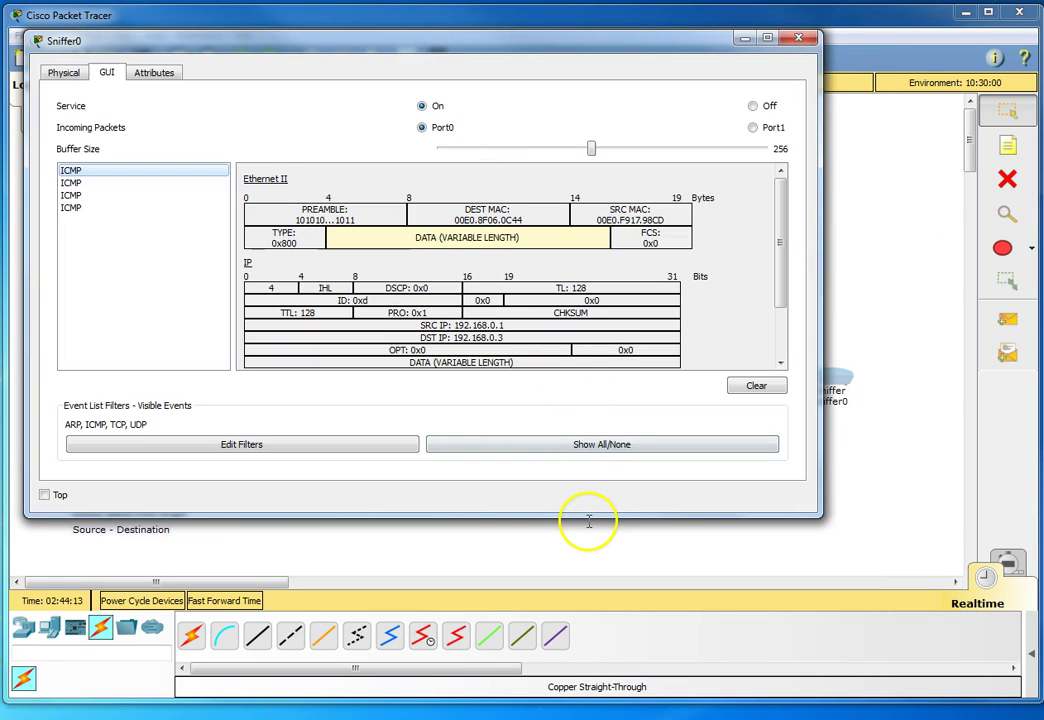
{"action": "left_click_drag", "start_coordinate": [588, 518], "coordinate": [622, 632]}
{"action": "left_click_drag", "start_coordinate": [819, 477], "coordinate": [953, 480]}
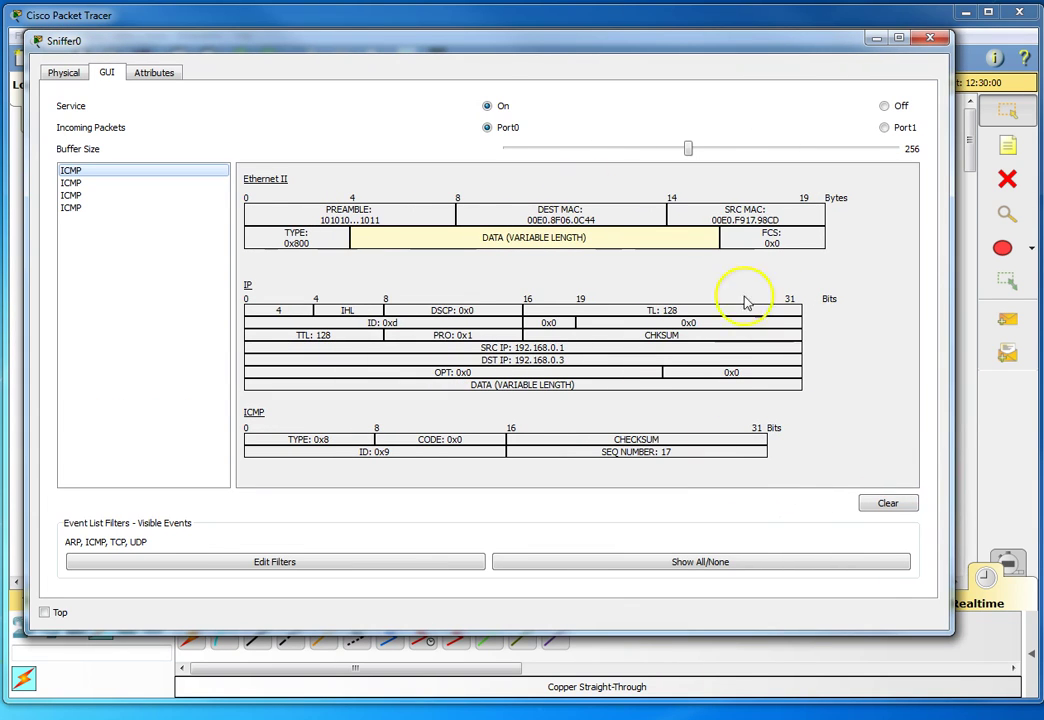
{"action": "left_click_drag", "start_coordinate": [606, 42], "coordinate": [651, 484]}
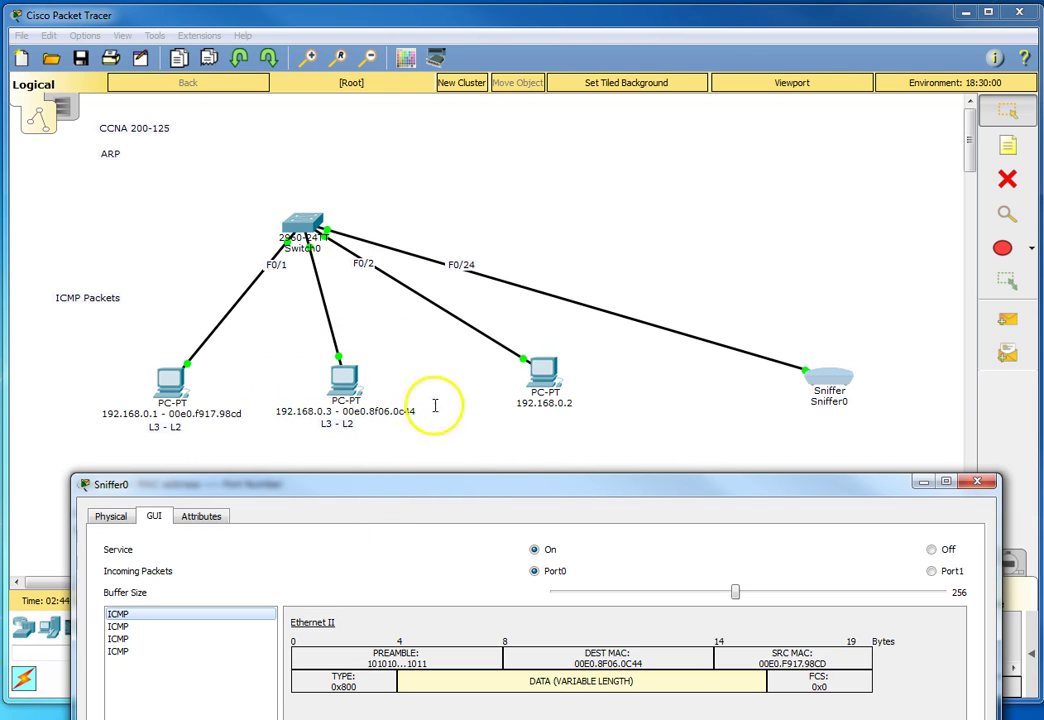
{"action": "left_click_drag", "start_coordinate": [433, 495], "coordinate": [407, 80]}
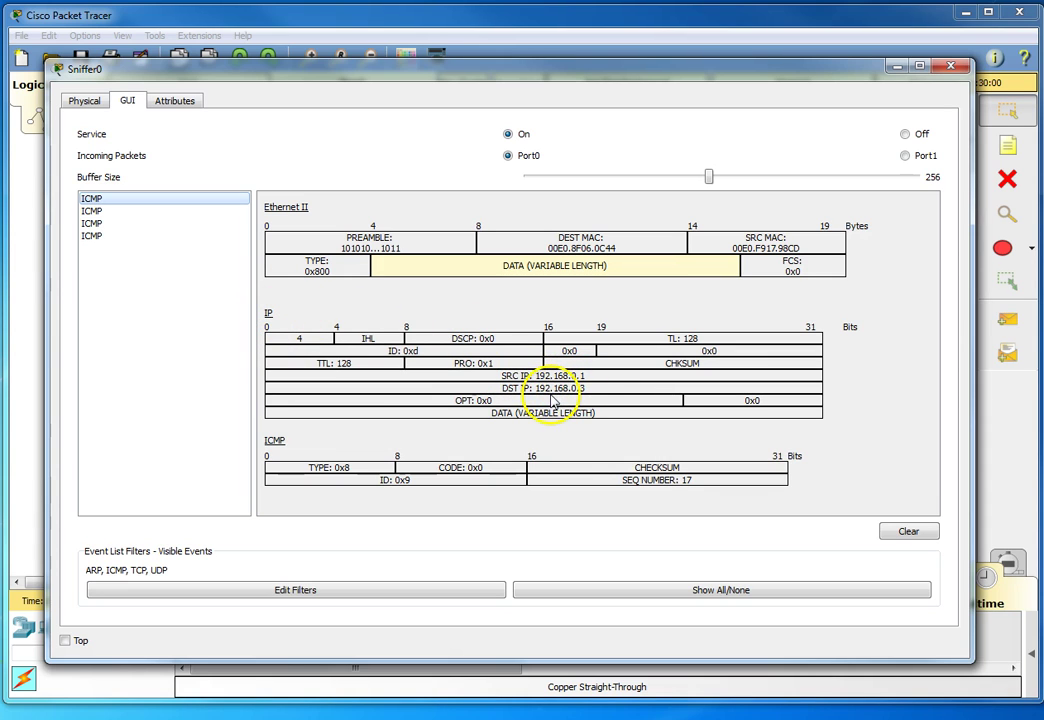
- Step back and forth through Sniffer0's four captured ICMP packets to compare their Ethernet and IP source and destination addresses
{"action": "left_click", "coordinate": [134, 212]}
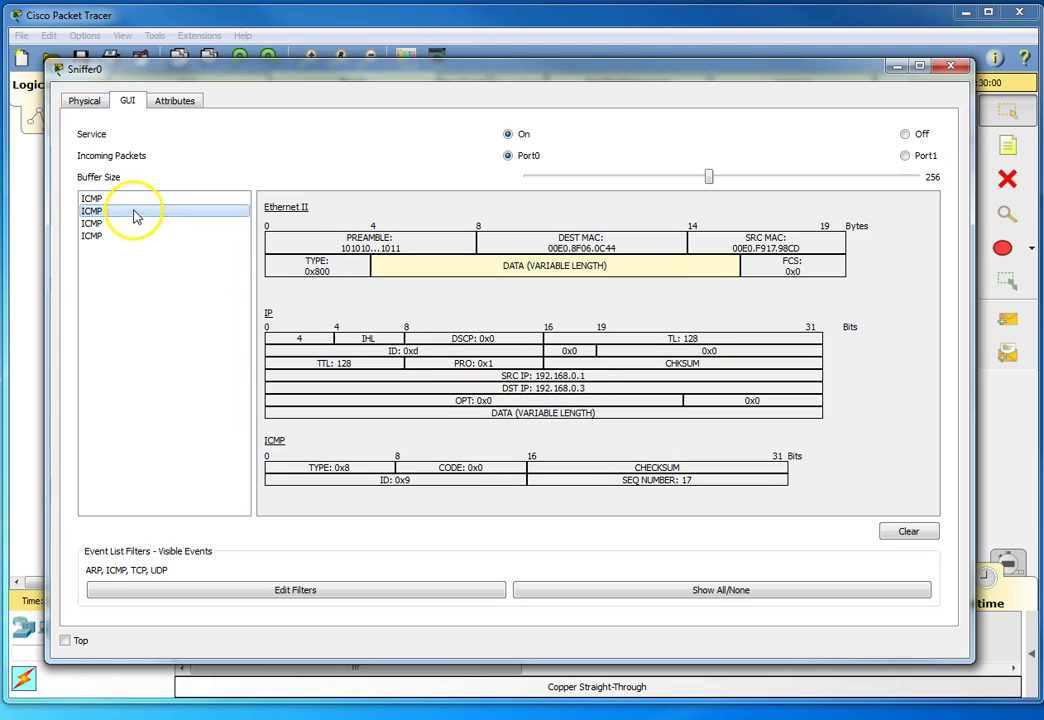
{"action": "left_click", "coordinate": [146, 224]}
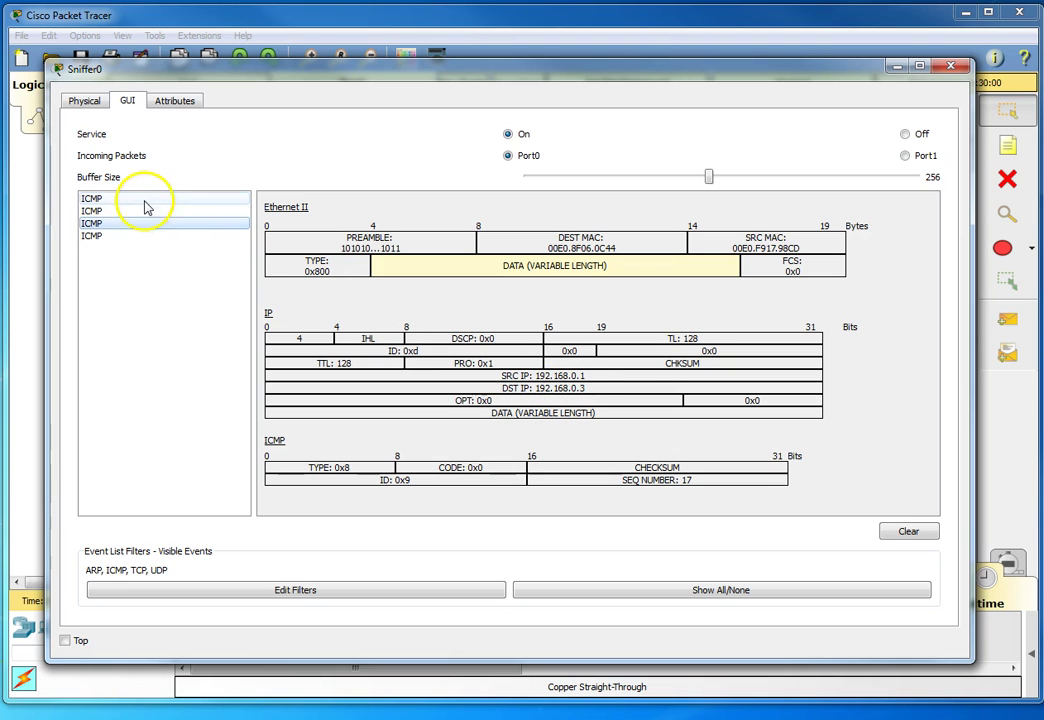
{"action": "left_click", "coordinate": [144, 211]}
{"action": "left_click", "coordinate": [144, 199]}
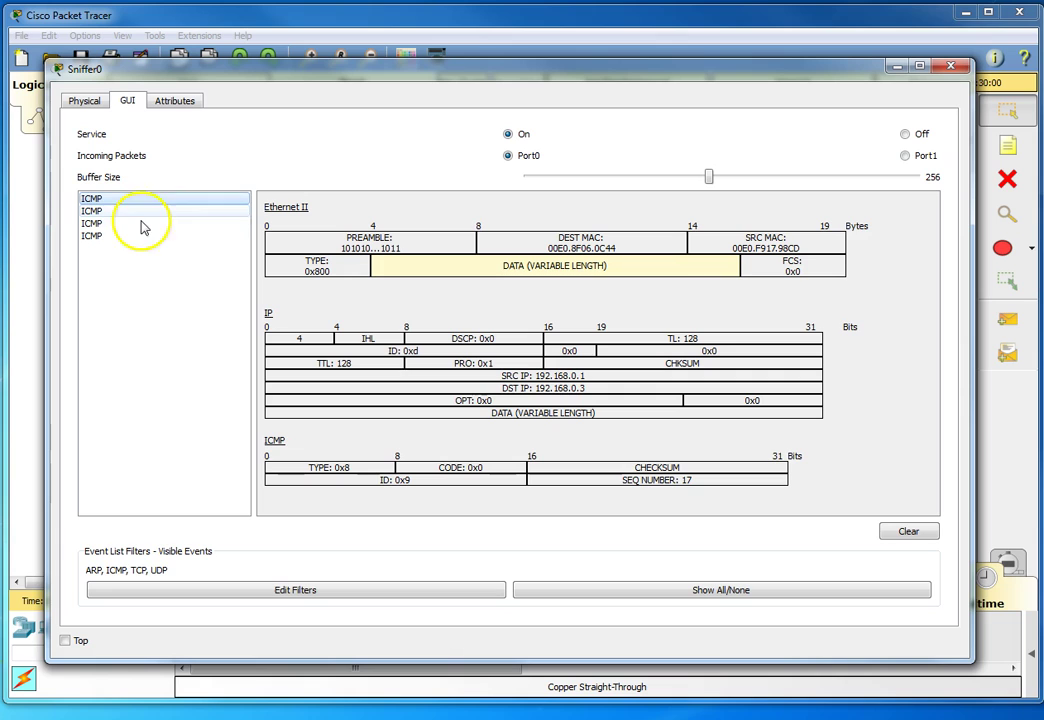
{"action": "left_click", "coordinate": [140, 224]}
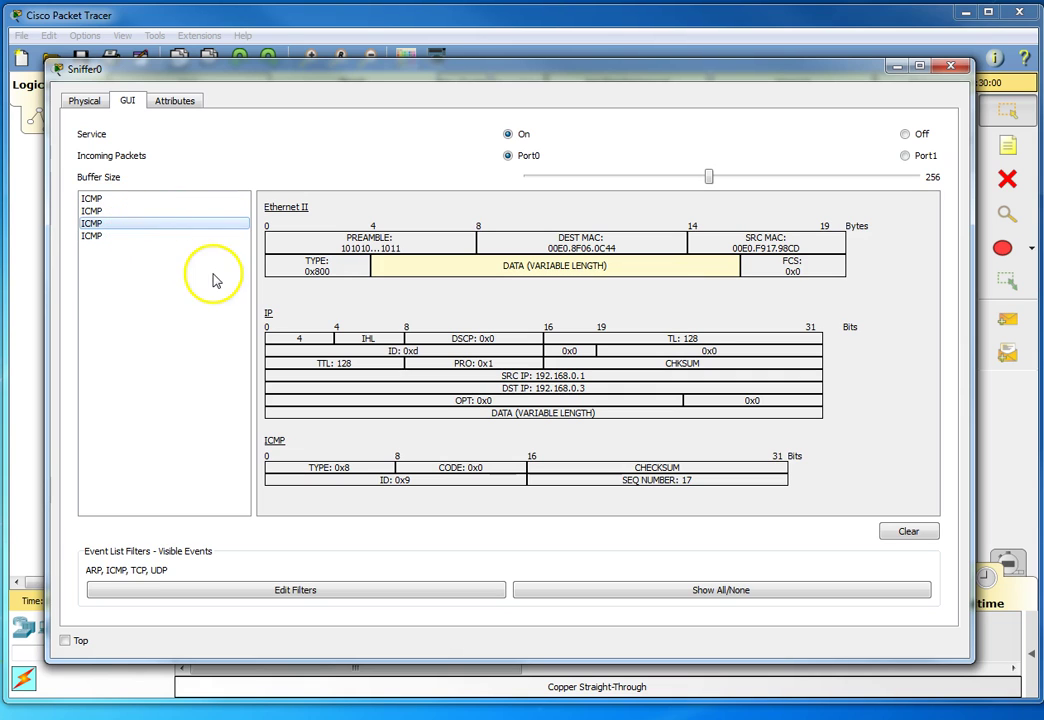
{"action": "left_click", "coordinate": [141, 237]}
{"action": "left_click", "coordinate": [144, 226]}
{"action": "left_click", "coordinate": [147, 238]}
{"action": "left_click", "coordinate": [140, 226]}
{"action": "left_click", "coordinate": [144, 237]}
{"action": "left_click", "coordinate": [136, 224]}
{"action": "left_click", "coordinate": [134, 211]}
{"action": "left_click", "coordinate": [133, 200]}
{"action": "left_click", "coordinate": [131, 211]}
{"action": "left_click", "coordinate": [133, 224]}
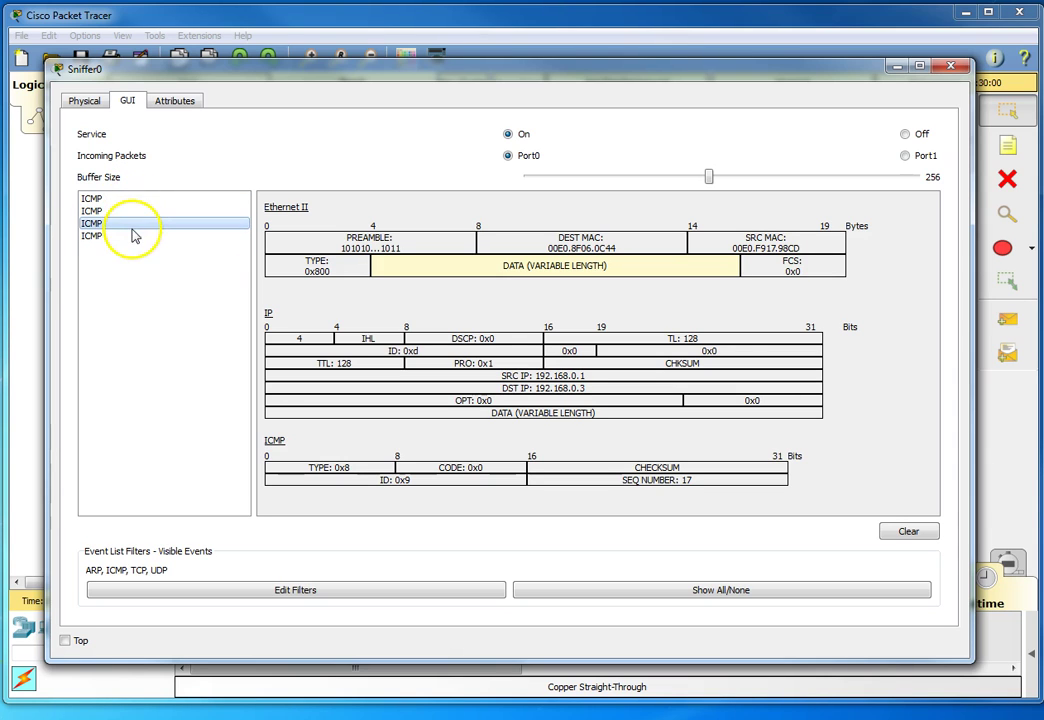
- Compare the fourth captured ICMP packet's addresses and ICMP type with those of the earlier packets, and close Sniffer0
{"action": "left_click", "coordinate": [150, 237]}
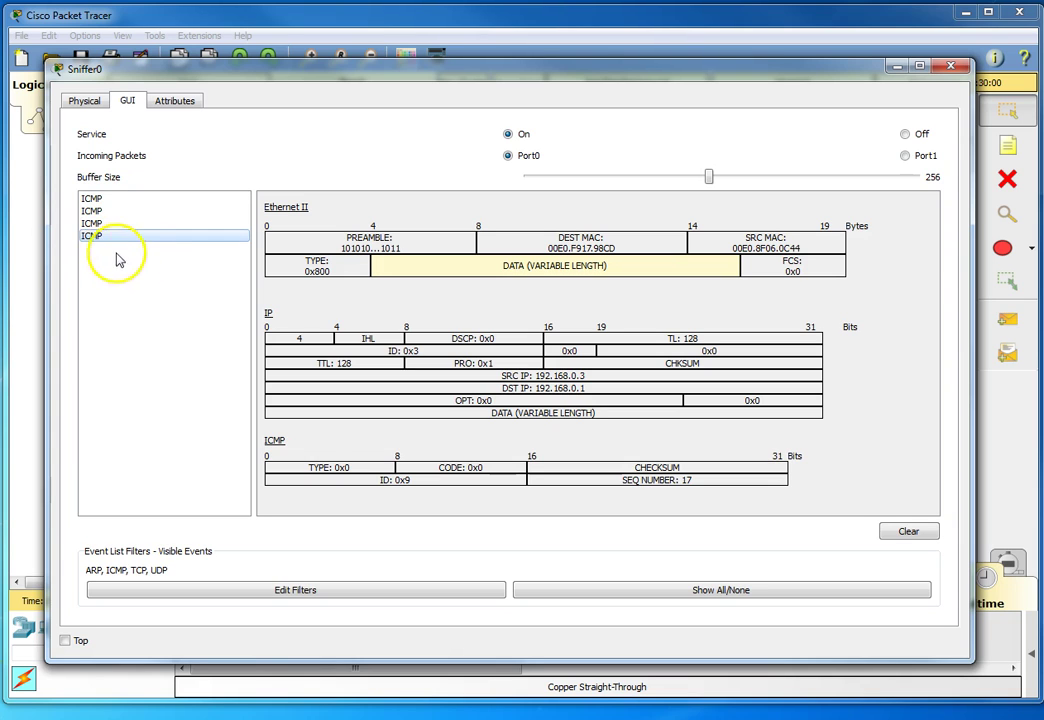
{"action": "left_click", "coordinate": [128, 224]}
{"action": "left_click", "coordinate": [128, 237]}
{"action": "left_click", "coordinate": [128, 224]}
{"action": "left_click", "coordinate": [128, 237]}
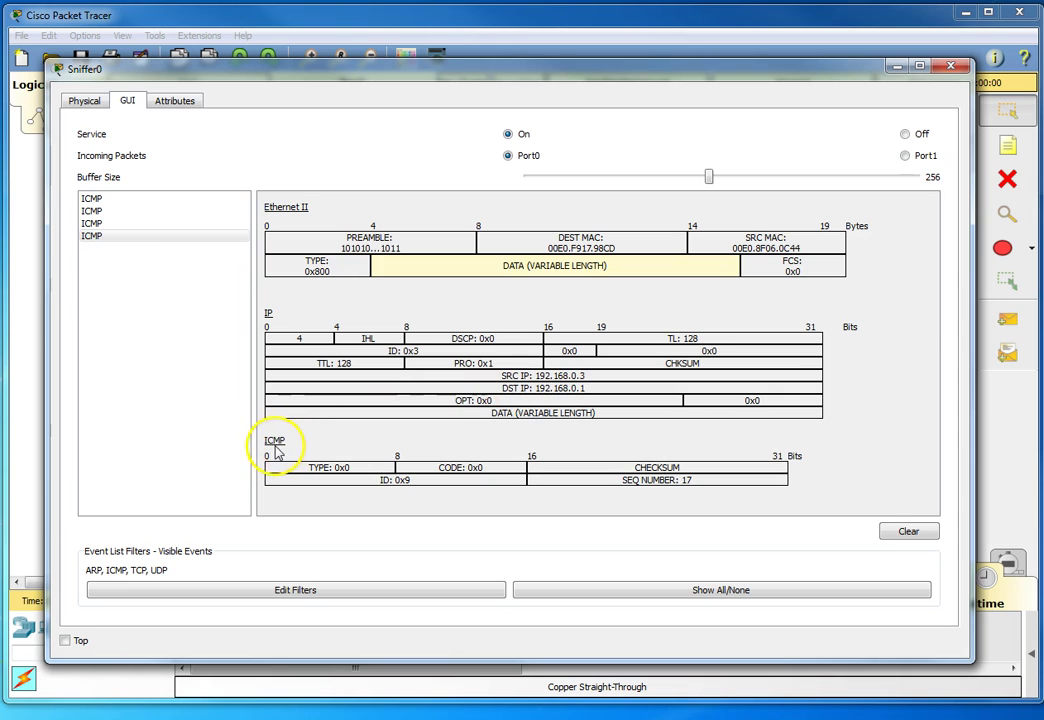
{"action": "left_click", "coordinate": [112, 223]}
{"action": "left_click", "coordinate": [114, 211]}
{"action": "left_click", "coordinate": [114, 199]}
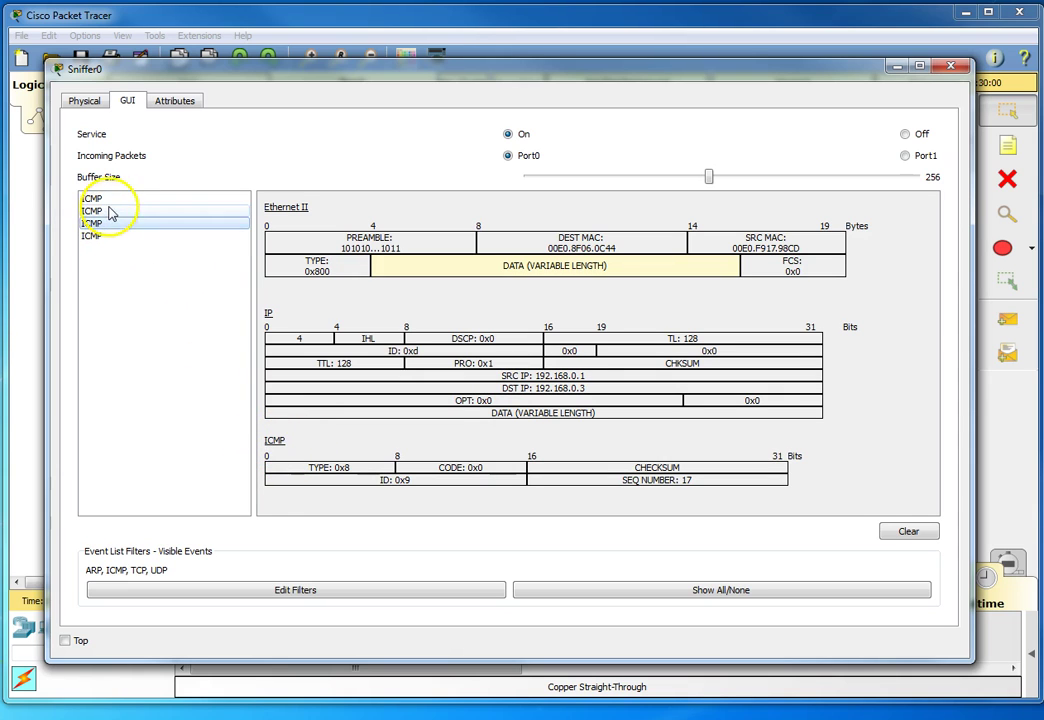
{"action": "left_click", "coordinate": [947, 65]}
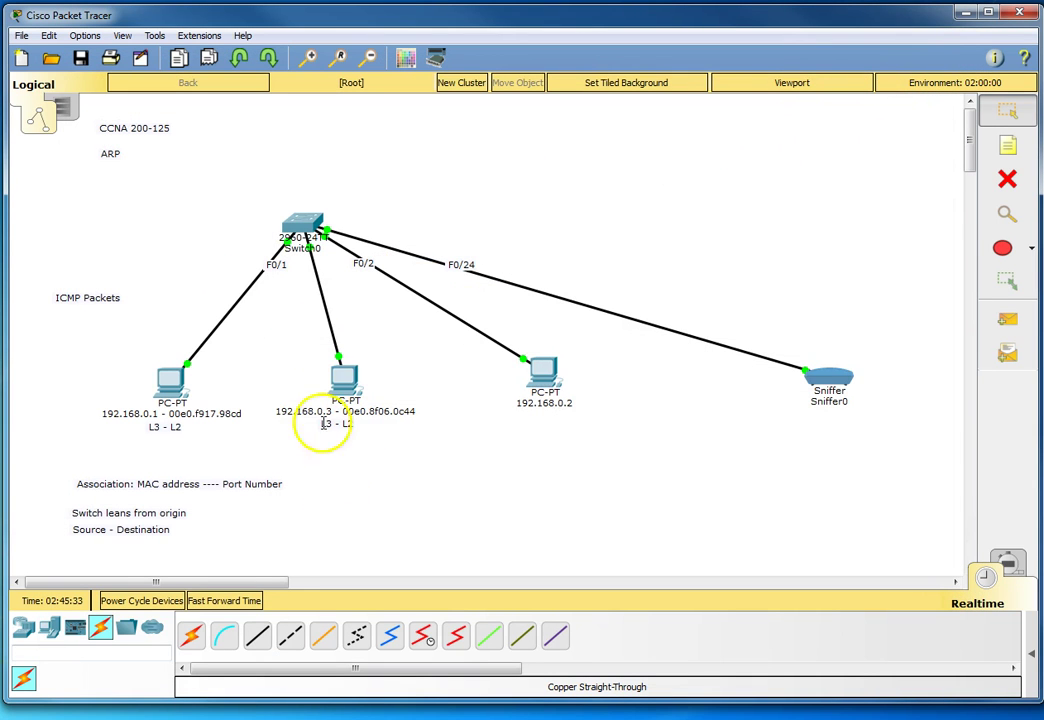
- Review the MAC address table in Switch0's command line, checking which port each PC's address belongs to
{"action": "left_click", "coordinate": [303, 224]}
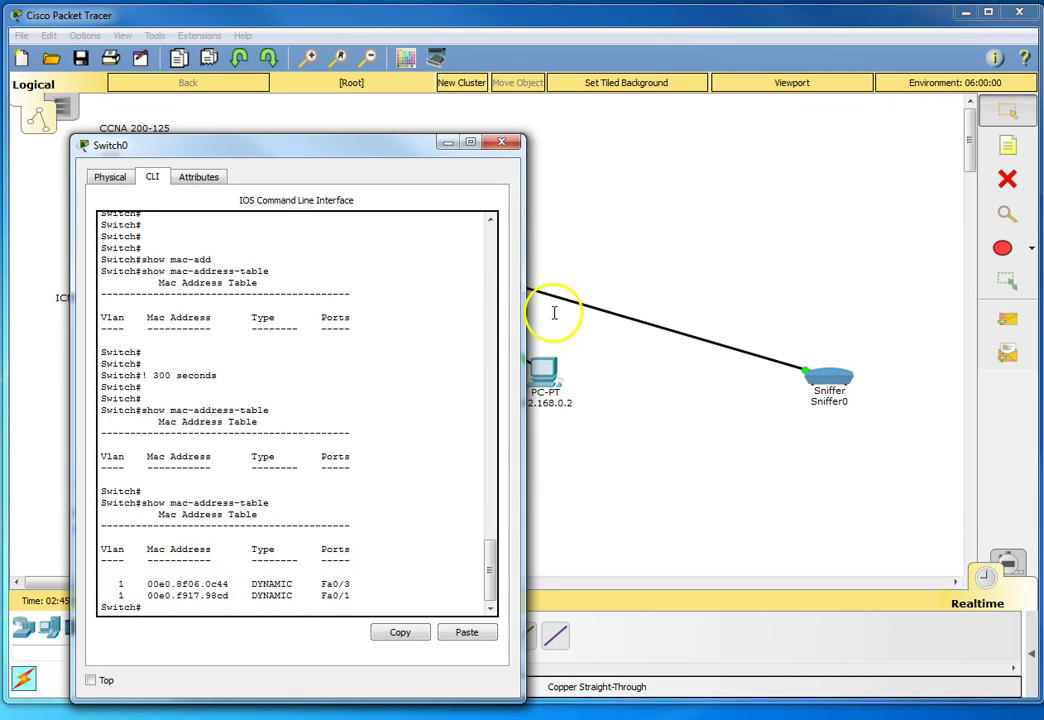
{"action": "left_click", "coordinate": [501, 142]}
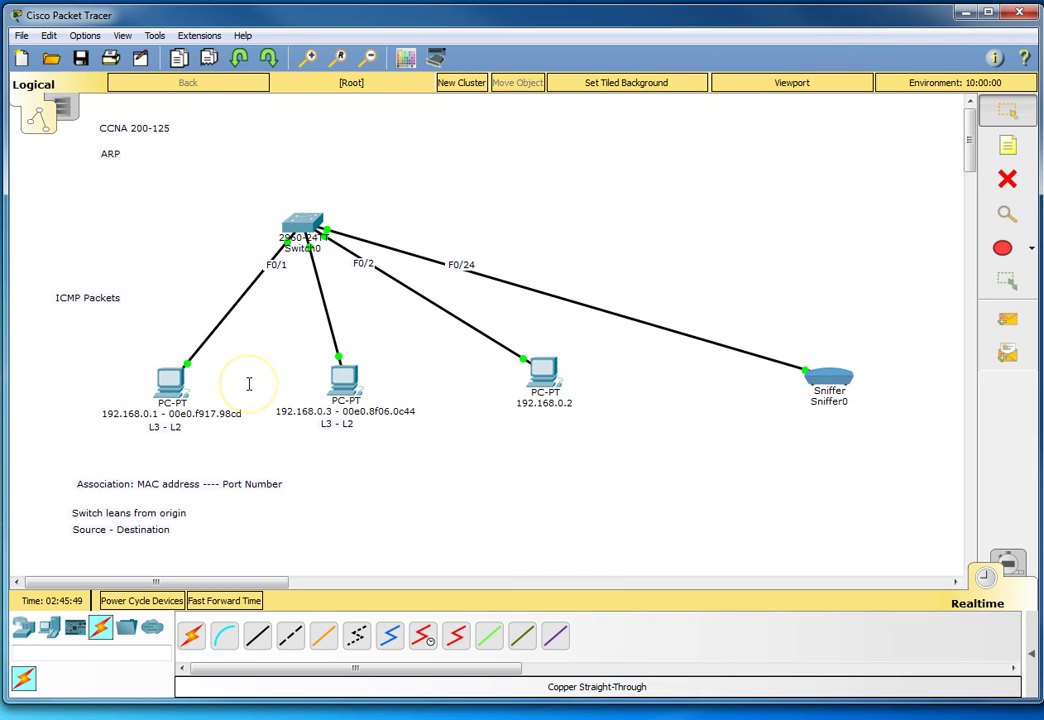
{"action": "left_click_drag", "start_coordinate": [270, 326], "coordinate": [418, 462]}
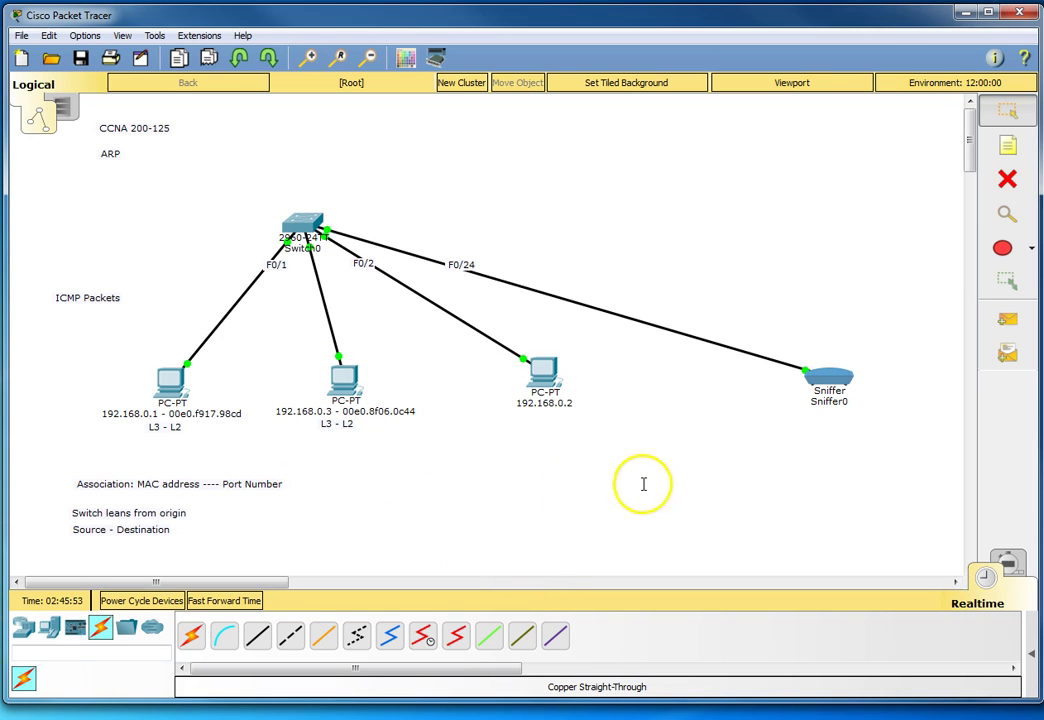
- Reopen Sniffer0 and examine the first ICMP packet's Ethernet II and IP headers in a widened window
{"action": "left_click", "coordinate": [850, 380]}
{"action": "left_click", "coordinate": [93, 328]}
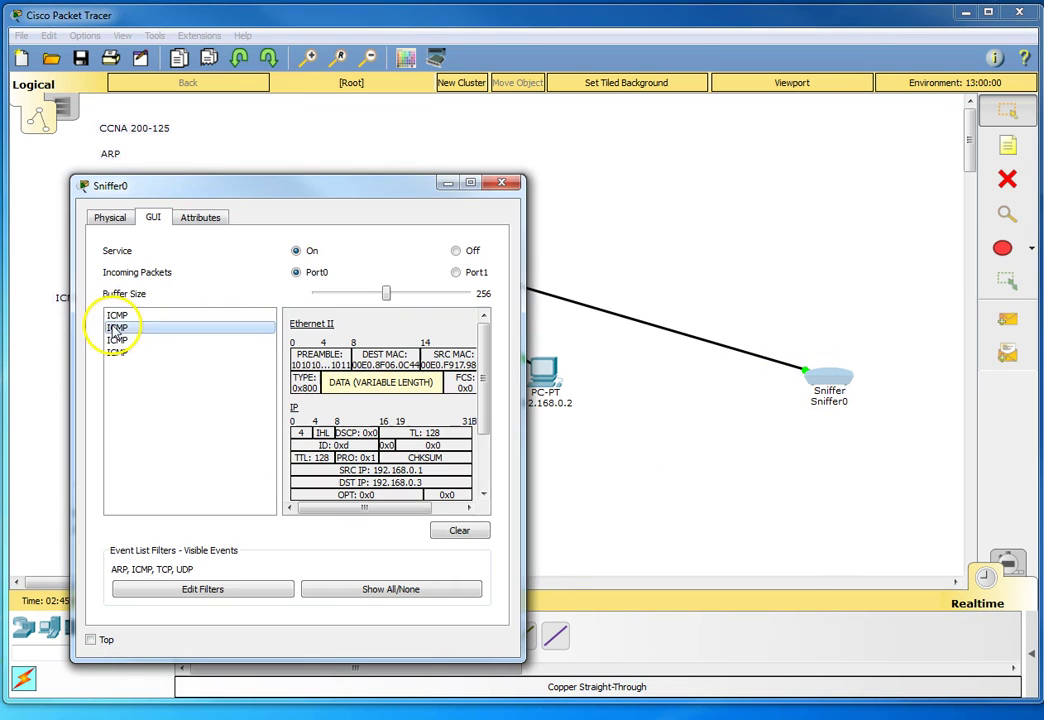
{"action": "left_click", "coordinate": [120, 316]}
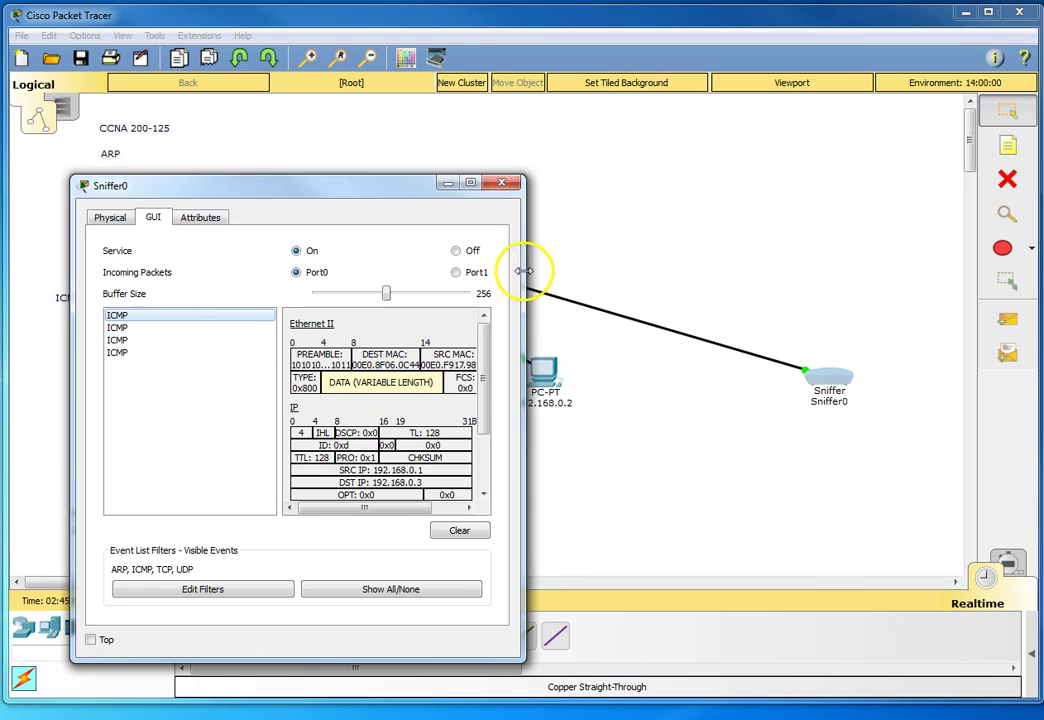
{"action": "left_click_drag", "start_coordinate": [525, 270], "coordinate": [893, 268]}
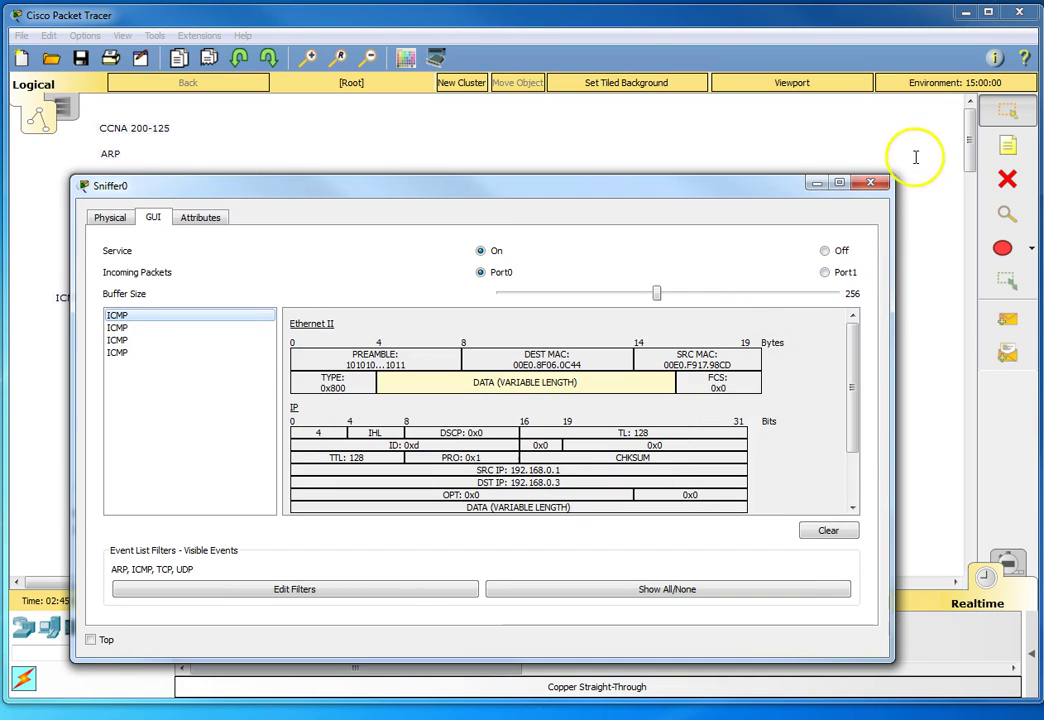
{"action": "left_click", "coordinate": [868, 186]}
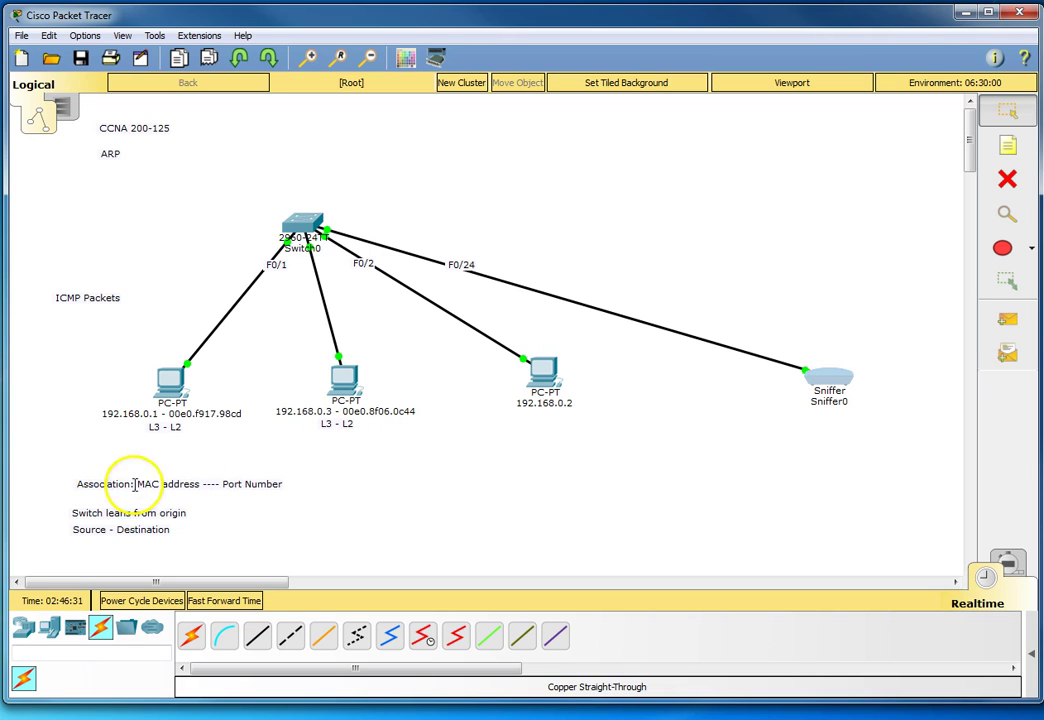
- Power the 192.168.0.1 PC off and back on from its physical device view
{"action": "left_click", "coordinate": [172, 380]}
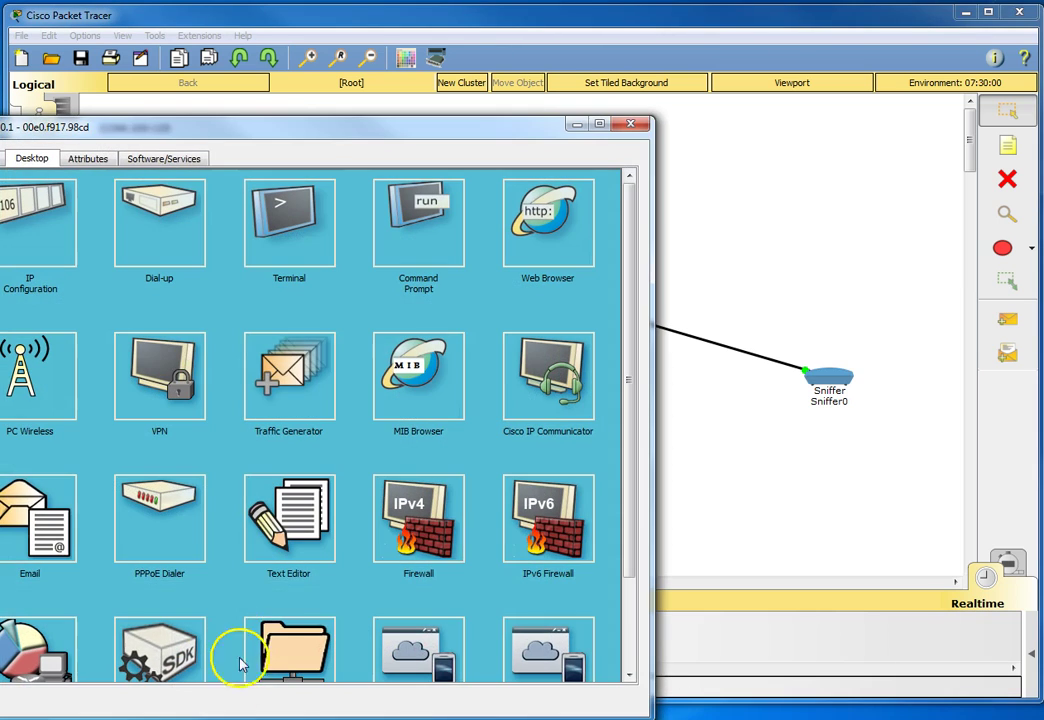
{"action": "left_click_drag", "start_coordinate": [240, 133], "coordinate": [452, 112]}
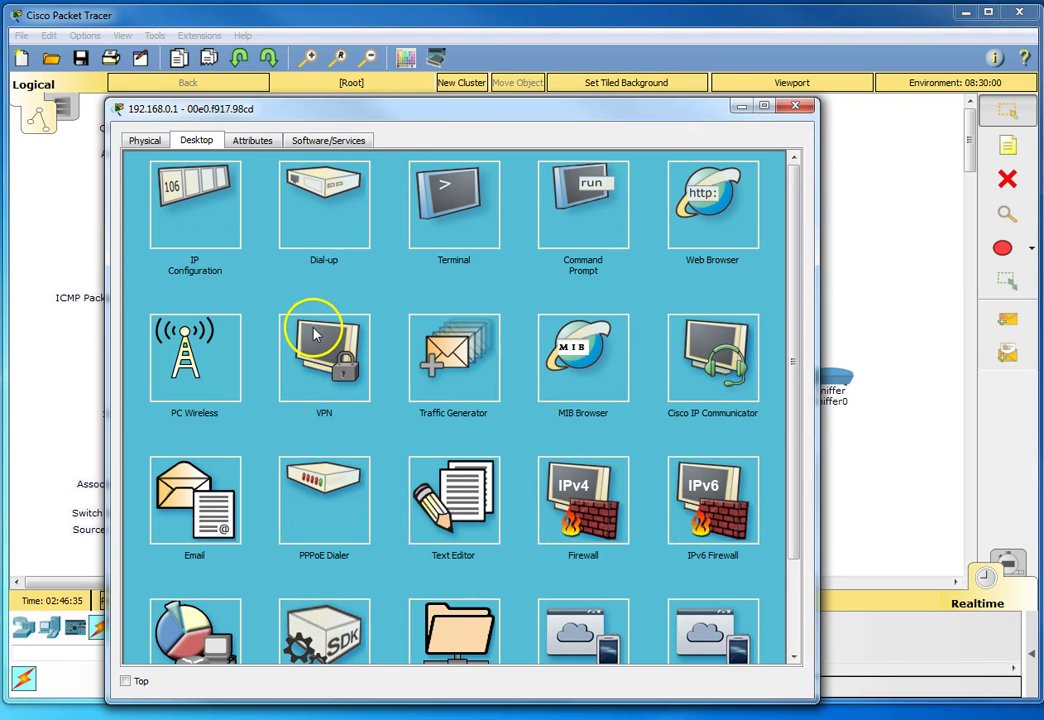
{"action": "left_click", "coordinate": [144, 140]}
{"action": "left_click", "coordinate": [196, 140]}
{"action": "left_click", "coordinate": [256, 141]}
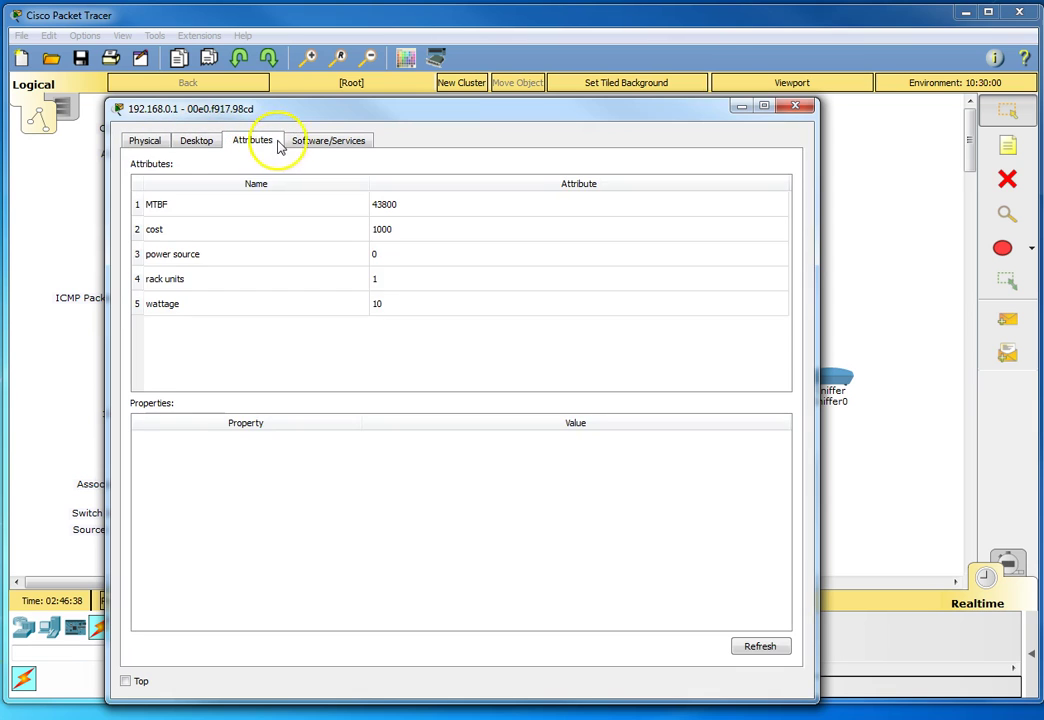
{"action": "left_click", "coordinate": [200, 142]}
{"action": "left_click", "coordinate": [140, 142]}
{"action": "left_click", "coordinate": [378, 330]}
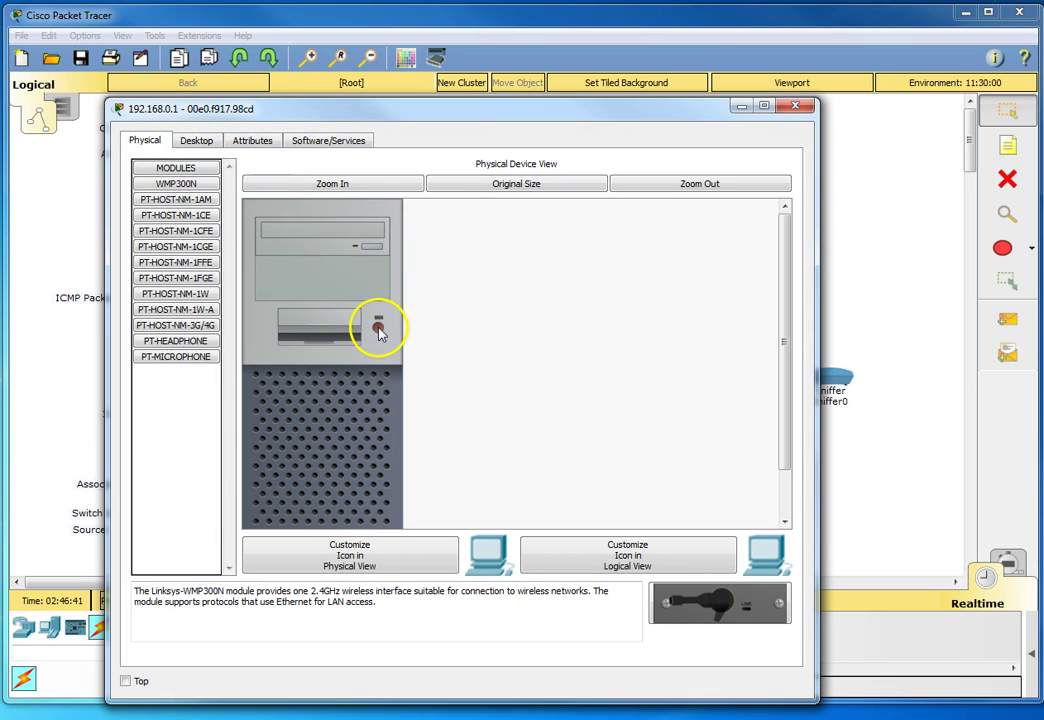
{"action": "left_click_drag", "start_coordinate": [355, 120], "coordinate": [608, 110]}
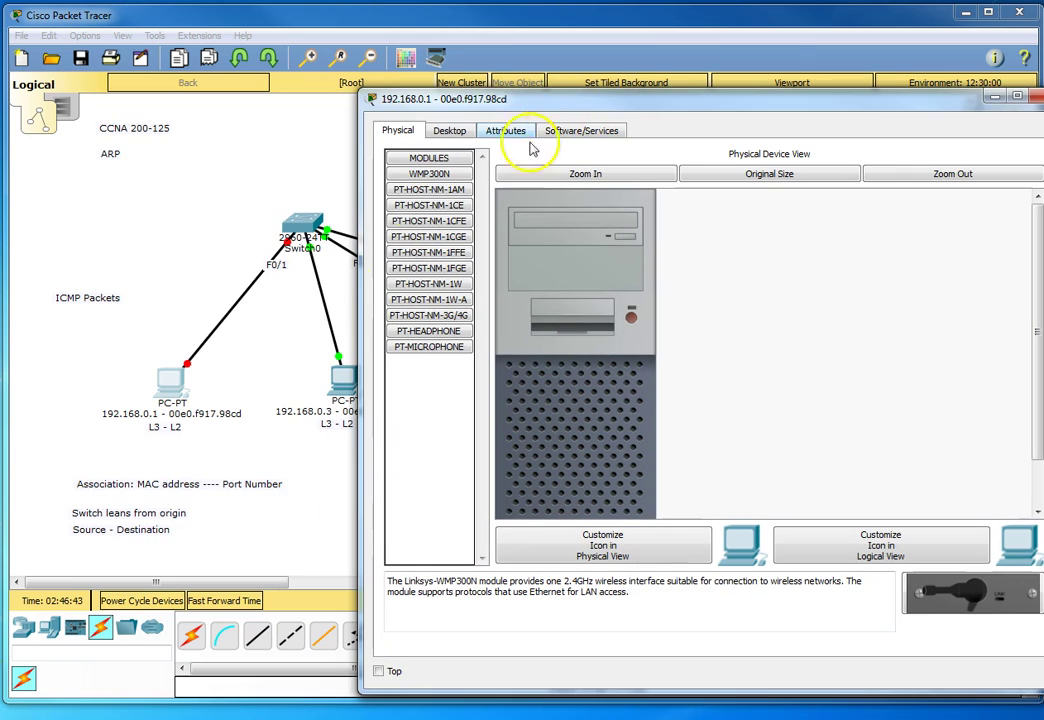
{"action": "left_click", "coordinate": [631, 317]}
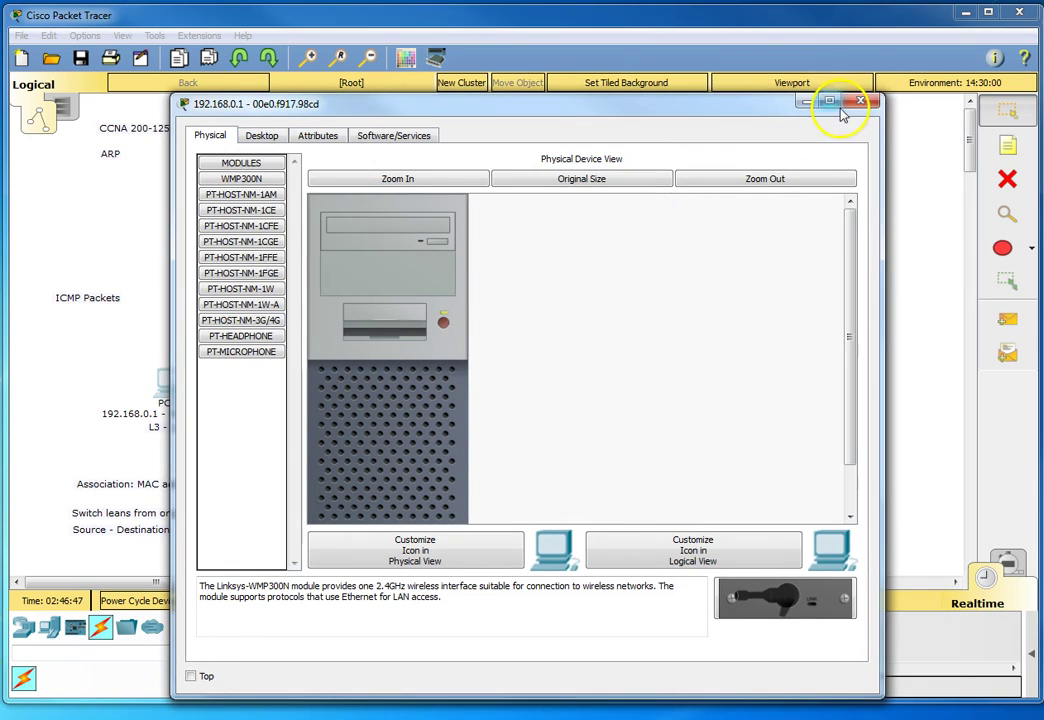
{"action": "left_click", "coordinate": [857, 104]}
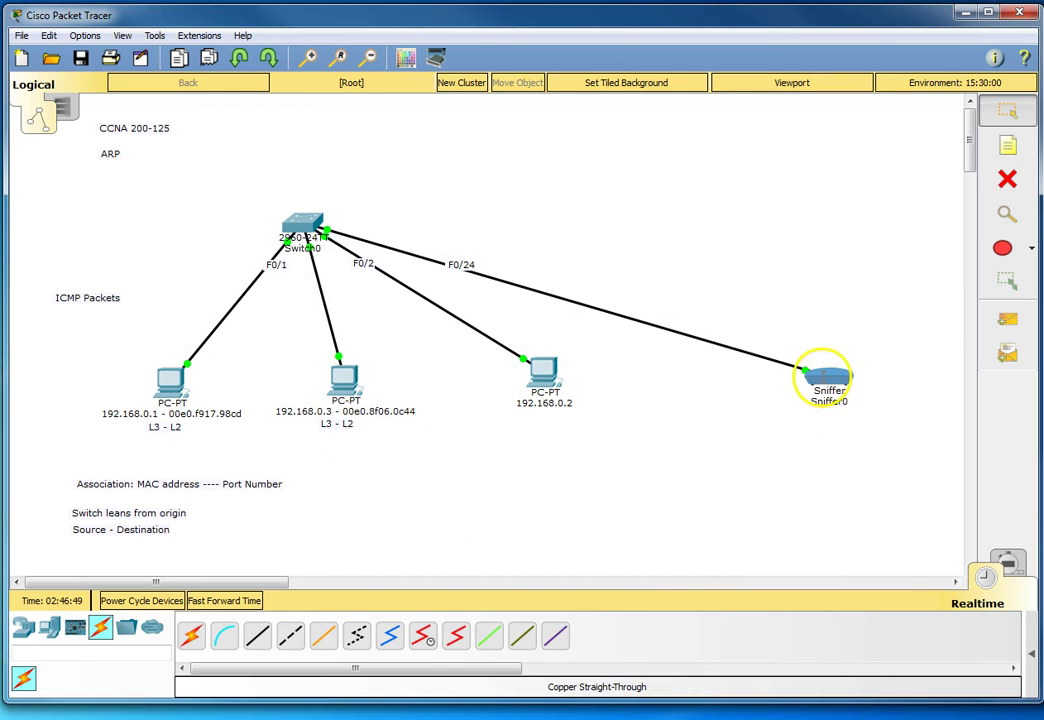
- Clear all captured packets from Sniffer0's buffer
{"action": "left_click", "coordinate": [815, 388]}
{"action": "left_click", "coordinate": [478, 530]}
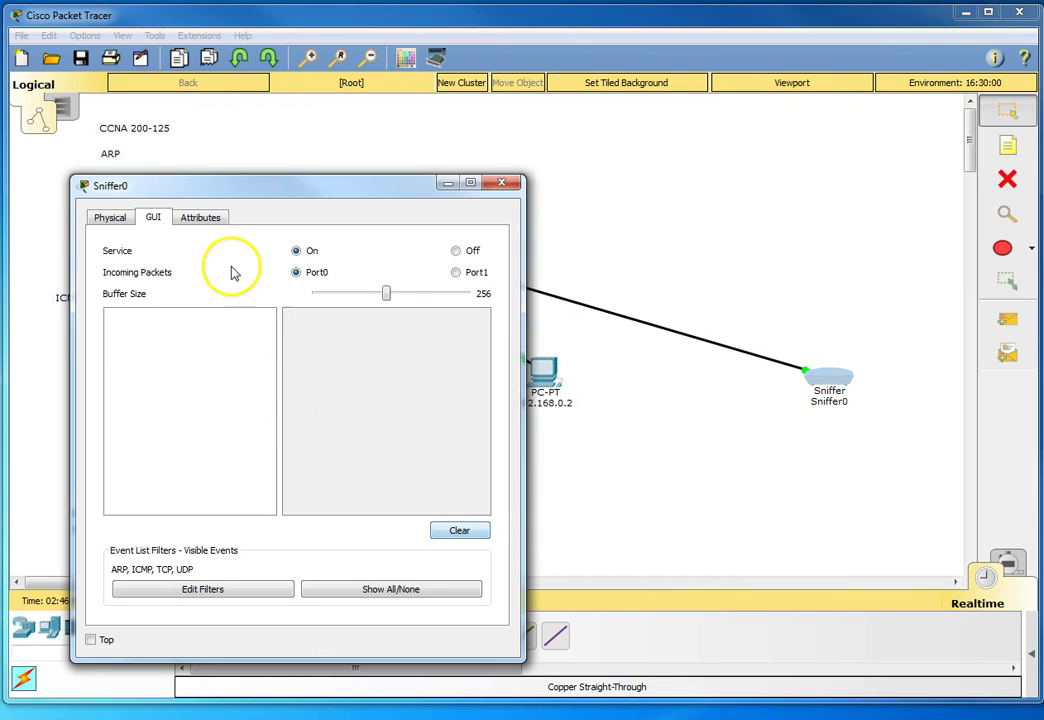
- Leave the sniffer and display the running configuration in Switch0's command line with sh run
{"action": "left_click", "coordinate": [507, 188]}
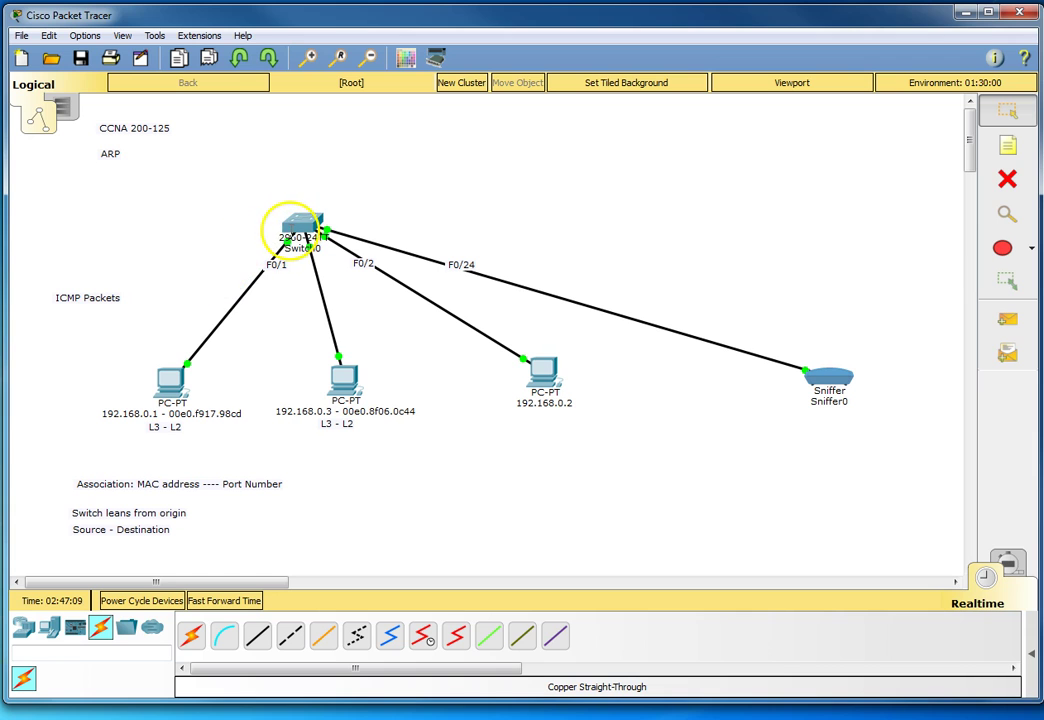
{"action": "left_click", "coordinate": [303, 225]}
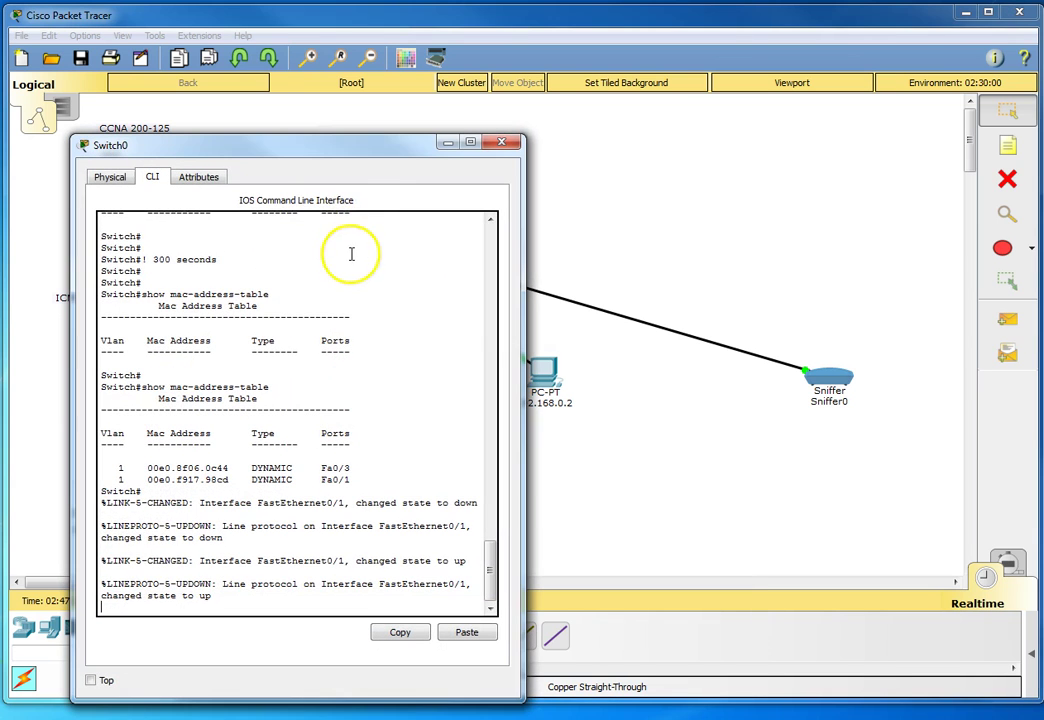
{"action": "left_click_drag", "start_coordinate": [340, 160], "coordinate": [505, 141]}
{"action": "key", "text": "Return"}
{"action": "key", "text": "Return"}
{"action": "key", "text": "Return"}
{"action": "key", "text": "Return"}
{"action": "key", "text": "Return"}
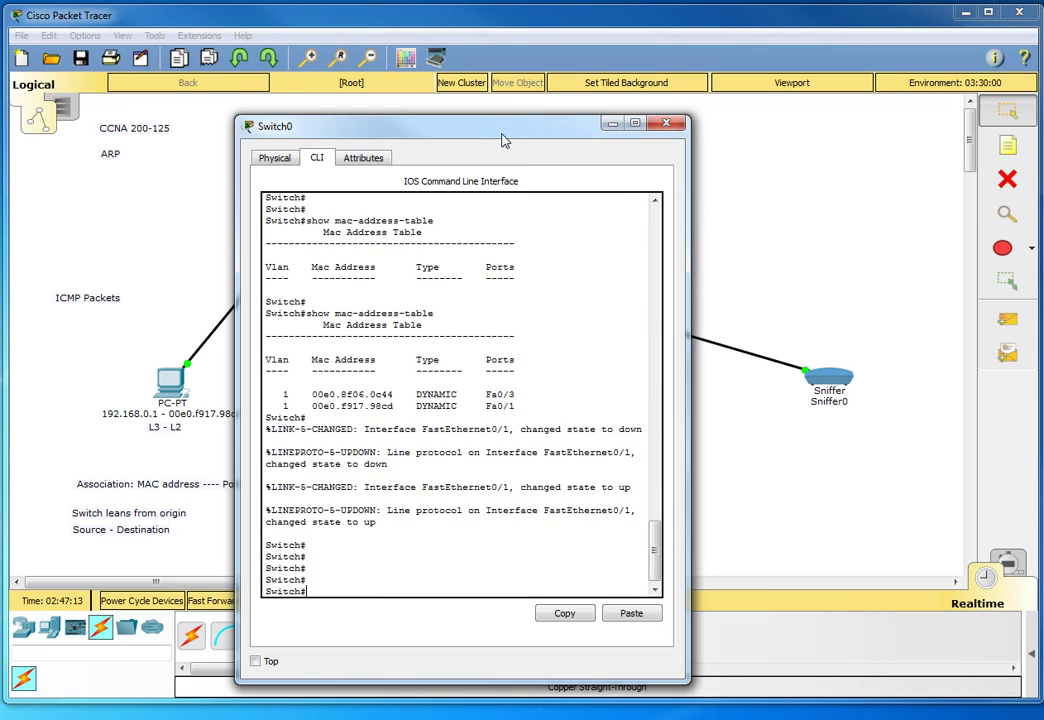
{"action": "type", "text": "sh run"}
{"action": "key", "text": "Return"}
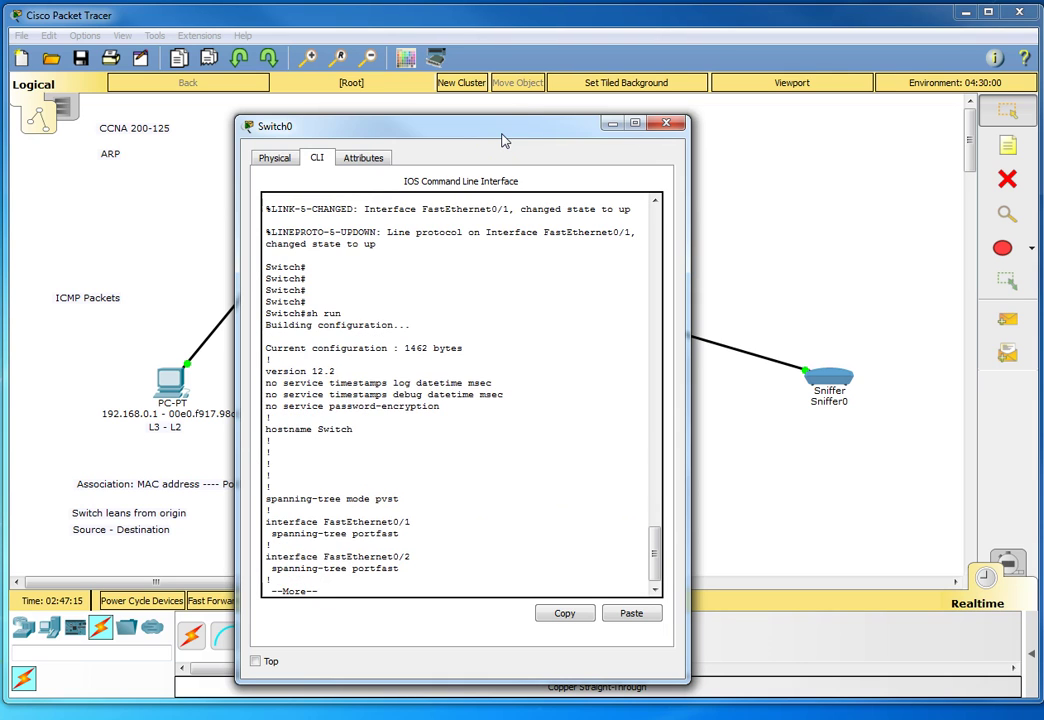
- Check the spanning-tree portfast lines under interfaces FastEthernet0/2 and FastEthernet0/3, and close the Switch0 window
{"action": "mouse_move", "coordinate": [276, 429]}
{"action": "left_mouse_down"}
{"action": "mouse_move", "coordinate": [315, 431]}
{"action": "mouse_move", "coordinate": [272, 441]}
{"action": "left_mouse_up"}
{"action": "left_click_drag", "start_coordinate": [414, 476], "coordinate": [350, 462]}
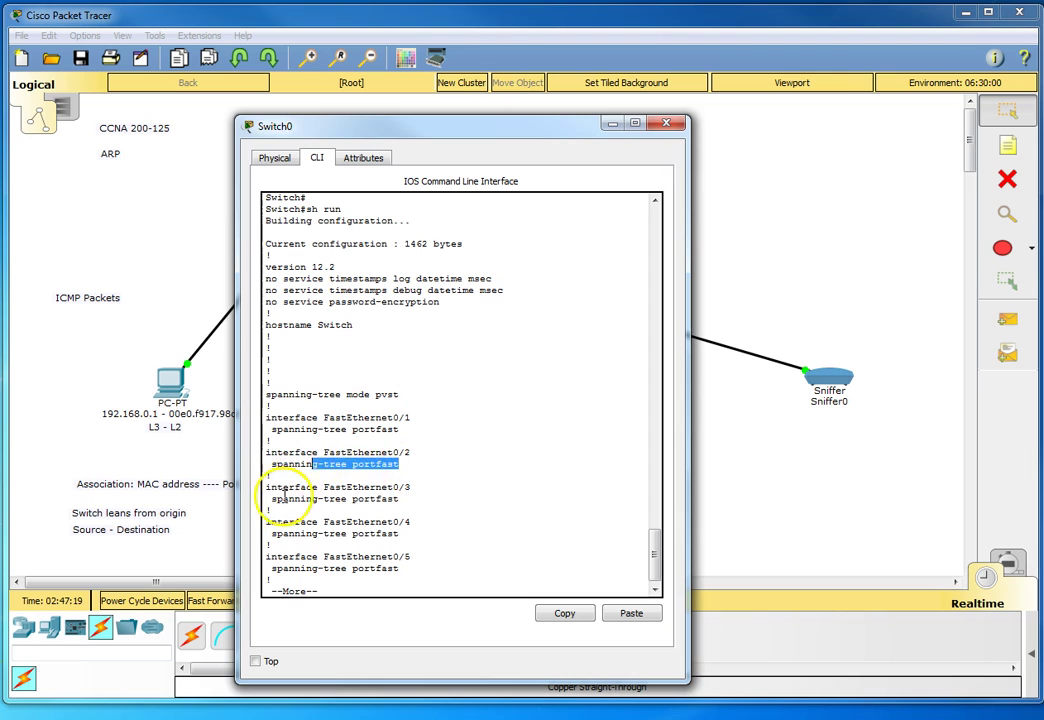
{"action": "left_click_drag", "start_coordinate": [283, 498], "coordinate": [427, 492]}
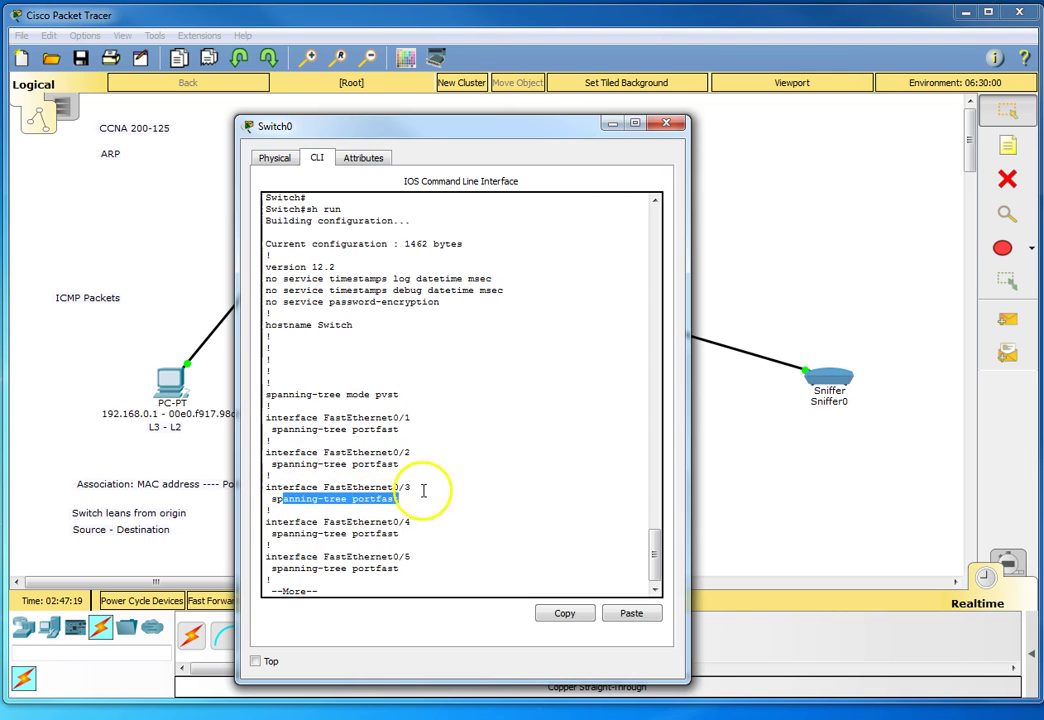
{"action": "left_click", "coordinate": [675, 126]}
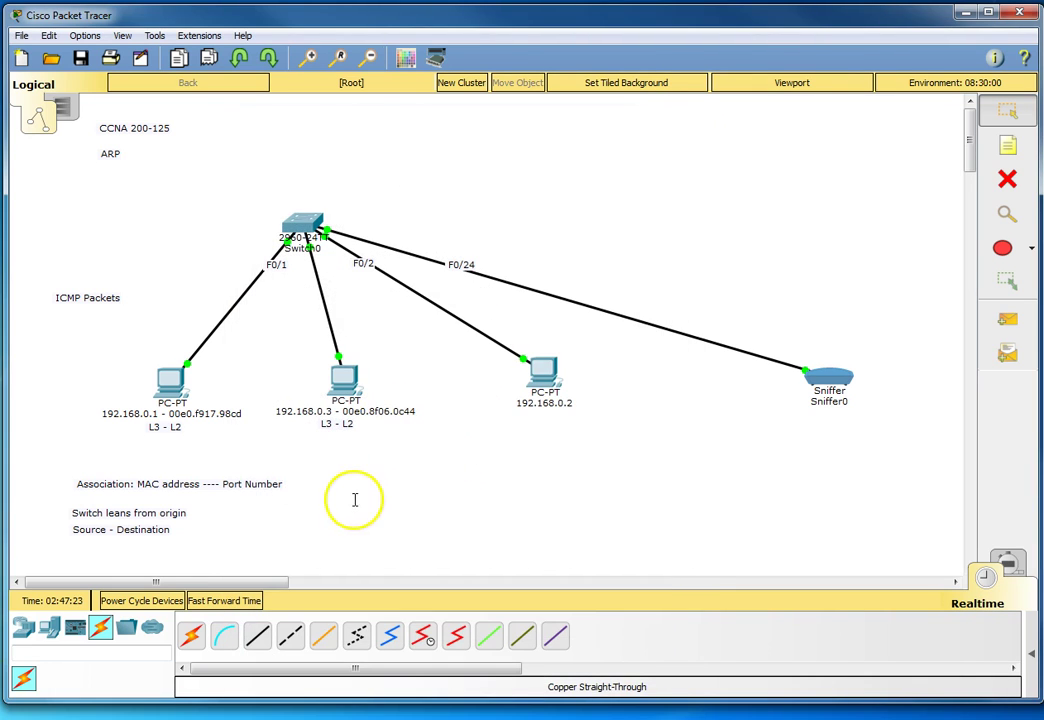
- Open the 192.168.0.1 PC's Command Prompt with fresh prompt lines and move its window clear of the PC in the topology
{"action": "left_click", "coordinate": [178, 395]}
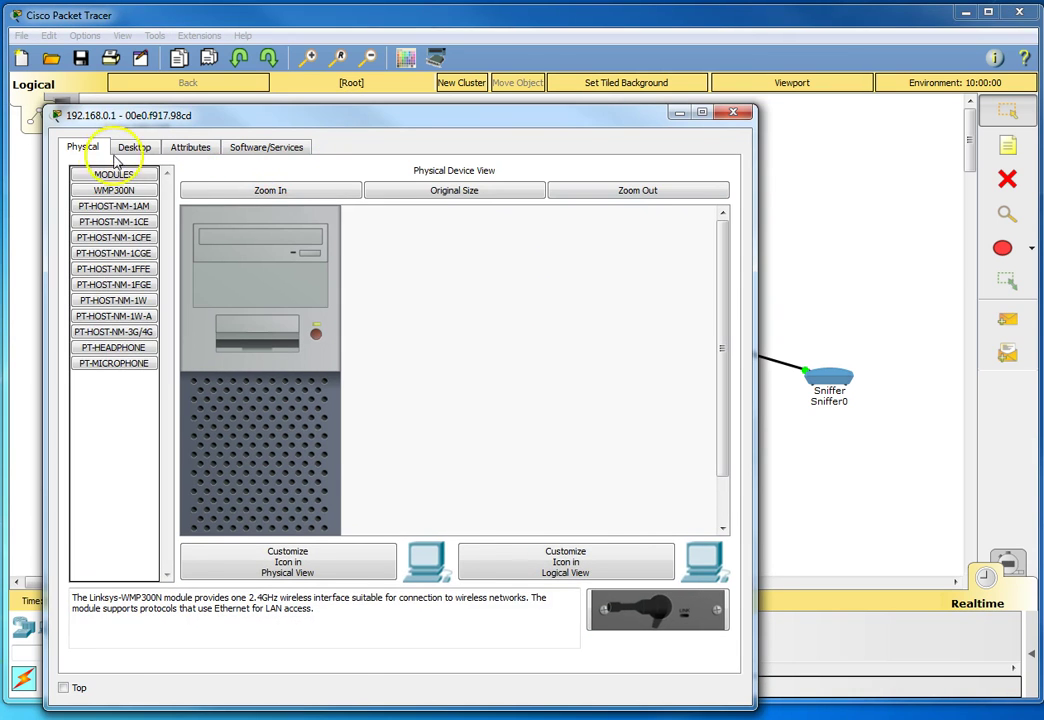
{"action": "left_click", "coordinate": [132, 148]}
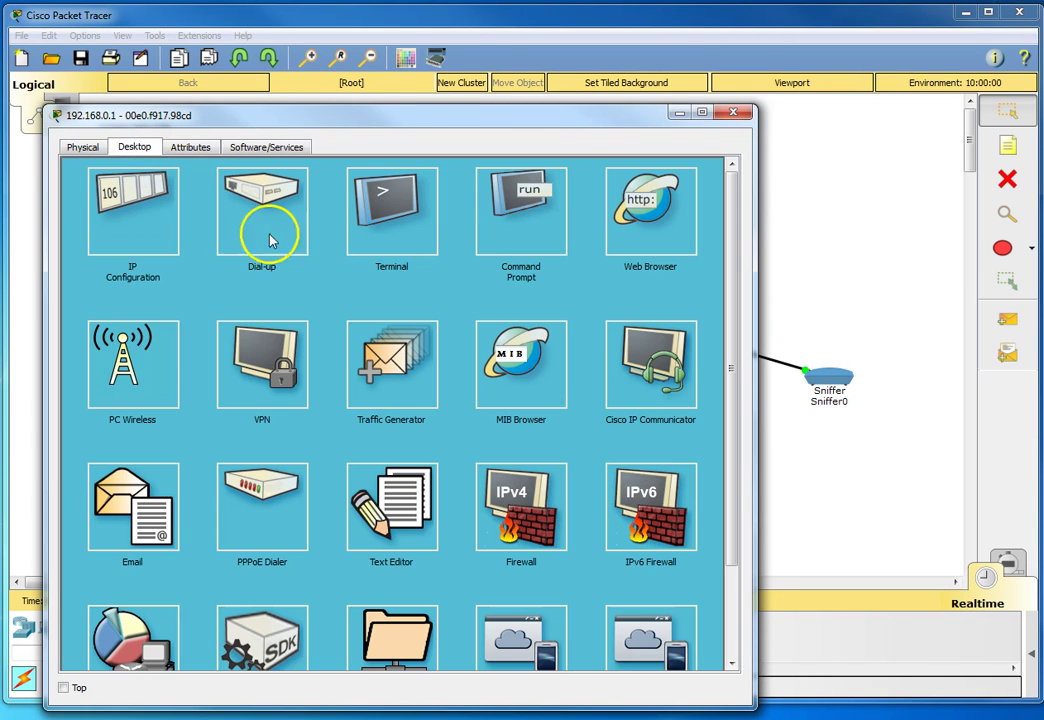
{"action": "left_click", "coordinate": [501, 203]}
{"action": "key", "text": "Return"}
{"action": "key", "text": "Return"}
{"action": "key", "text": "Return"}
{"action": "key", "text": "Return"}
{"action": "key", "text": "Return"}
{"action": "key", "text": "Return"}
{"action": "key", "text": "Return"}
{"action": "key", "text": "Return"}
{"action": "key", "text": "Return"}
{"action": "key", "text": "Return"}
{"action": "key", "text": "Return"}
{"action": "key", "text": "Return"}
{"action": "key", "text": "Return"}
{"action": "key", "text": "Return"}
{"action": "key", "text": "Return"}
{"action": "key", "text": "Return"}
{"action": "key", "text": "Return"}
{"action": "key", "text": "Return"}
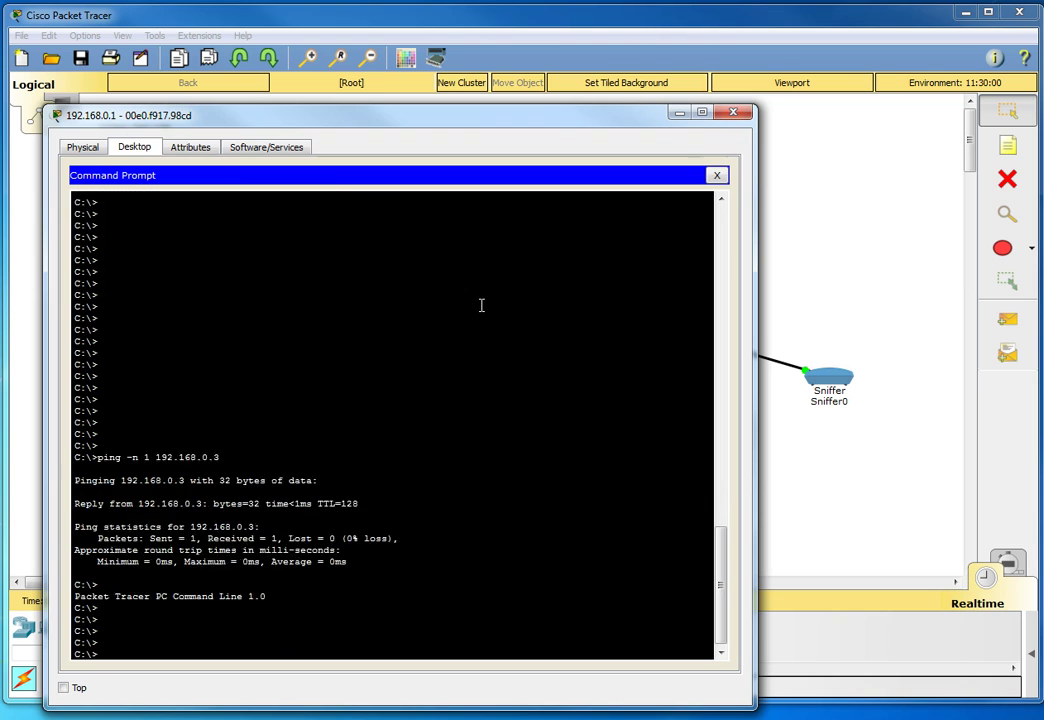
{"action": "left_click_drag", "start_coordinate": [373, 118], "coordinate": [562, 93]}
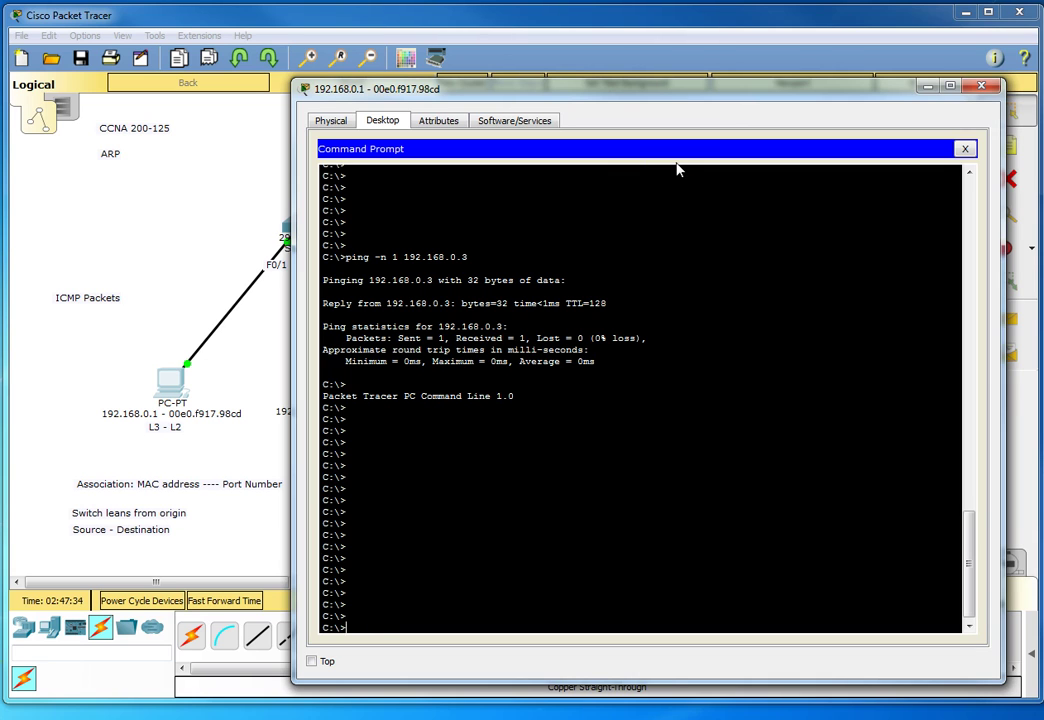
- List the commands available in the 192.168.0.1 PC's Command Prompt with ?
{"action": "type", "text": "?"}
{"action": "key", "text": "Return"}
{"action": "key", "text": "Return"}
{"action": "key", "text": "Return"}
{"action": "key", "text": "Return"}
{"action": "key", "text": "Return"}
{"action": "key", "text": "Return"}
{"action": "key", "text": "Return"}
{"action": "key", "text": "Return"}
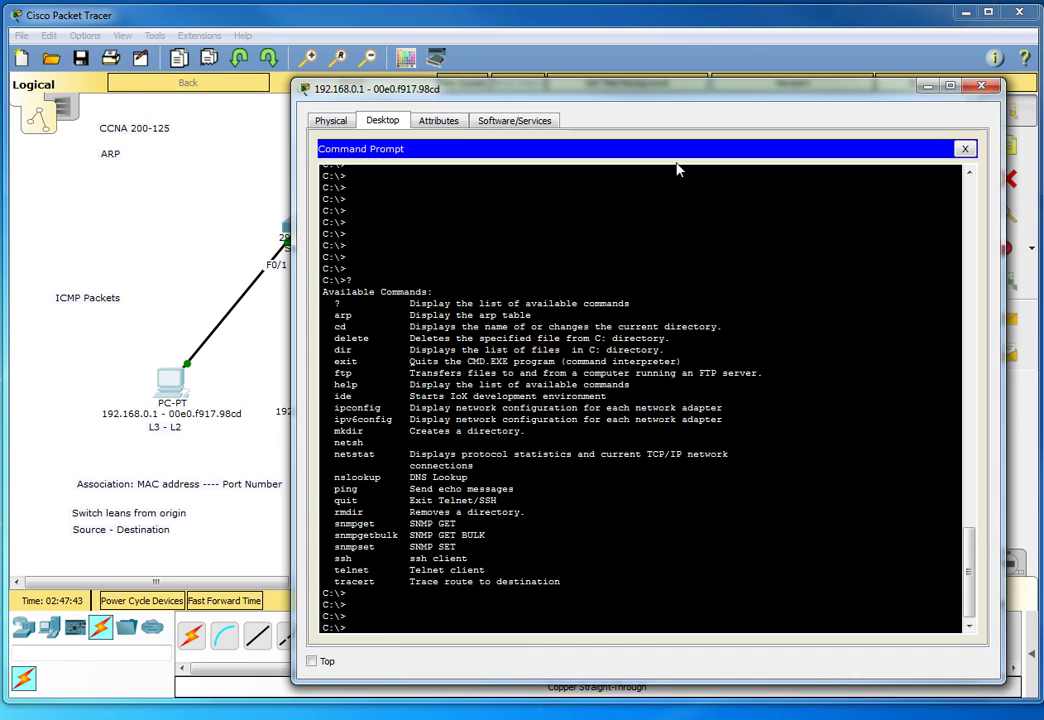
- Run arp without options on the 192.168.0.1 PC to see its command usage
{"action": "type", "text": "arp"}
{"action": "key", "text": "Return"}
{"action": "key", "text": "Return"}
{"action": "key", "text": "Return"}
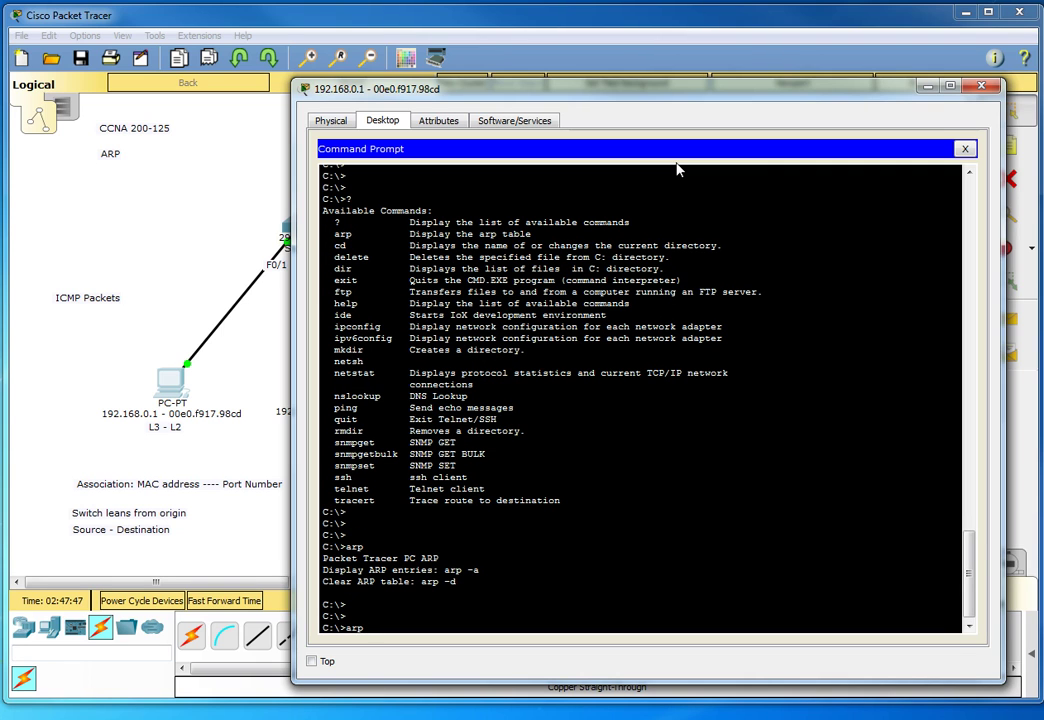
- Check the 192.168.0.1 PC's ARP entries with arp -a and close its window
{"action": "type", "text": "arp -a"}
{"action": "key", "text": "Return"}
{"action": "key", "text": "Return"}
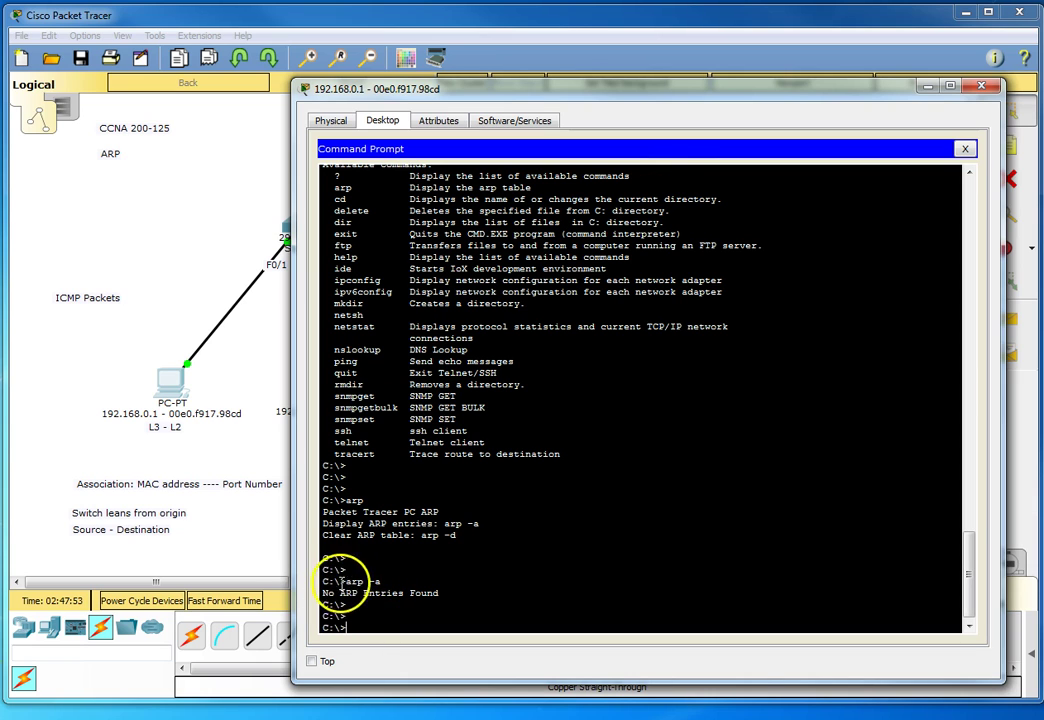
{"action": "left_click_drag", "start_coordinate": [438, 593], "coordinate": [292, 600]}
{"action": "left_click", "coordinate": [981, 86]}
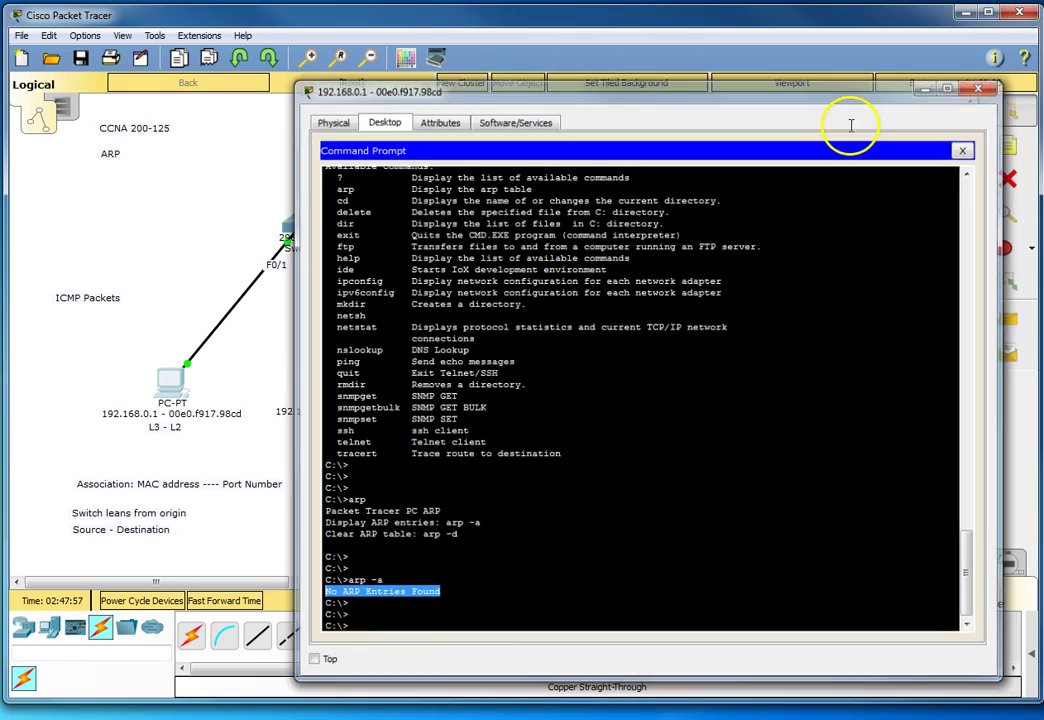
- Check the 192.168.0.3 PC's ARP table with arp -a, and clear it with arp -d
{"action": "left_click", "coordinate": [340, 378]}
{"action": "left_click_drag", "start_coordinate": [380, 140], "coordinate": [582, 105]}
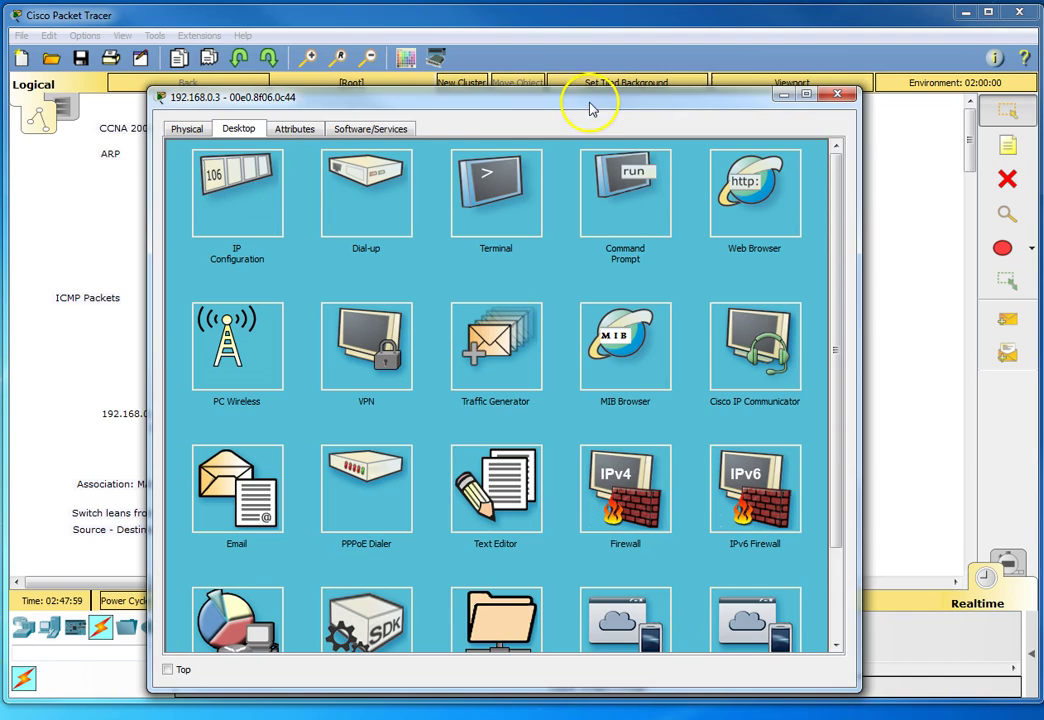
{"action": "left_click", "coordinate": [622, 182]}
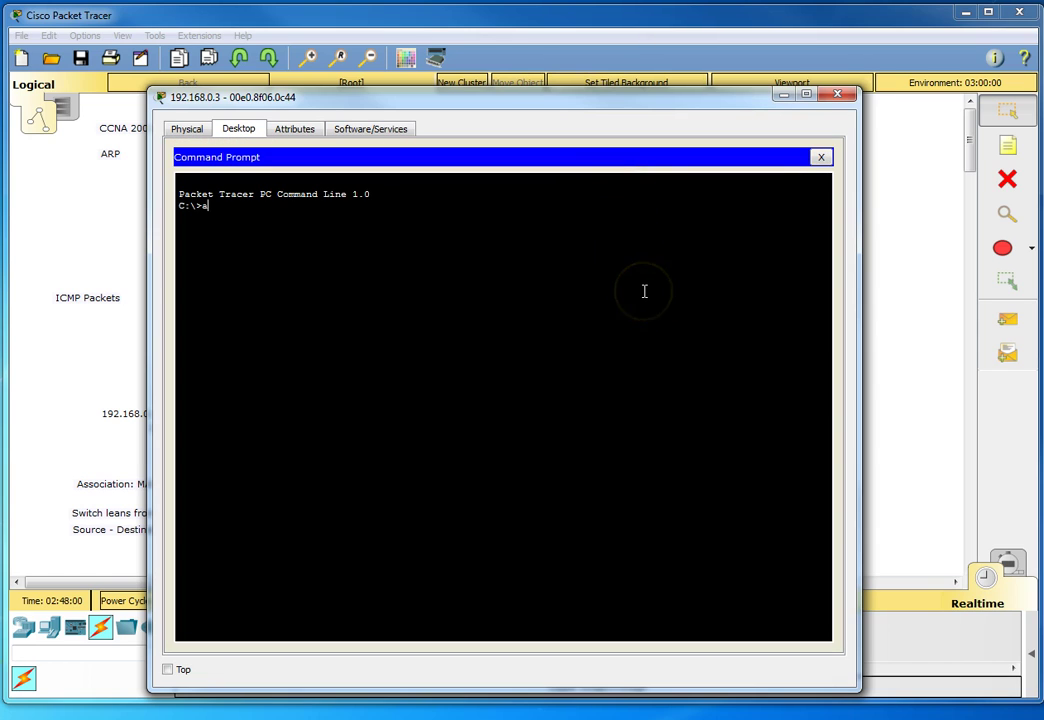
{"action": "type", "text": "arp -a"}
{"action": "key", "text": "Return"}
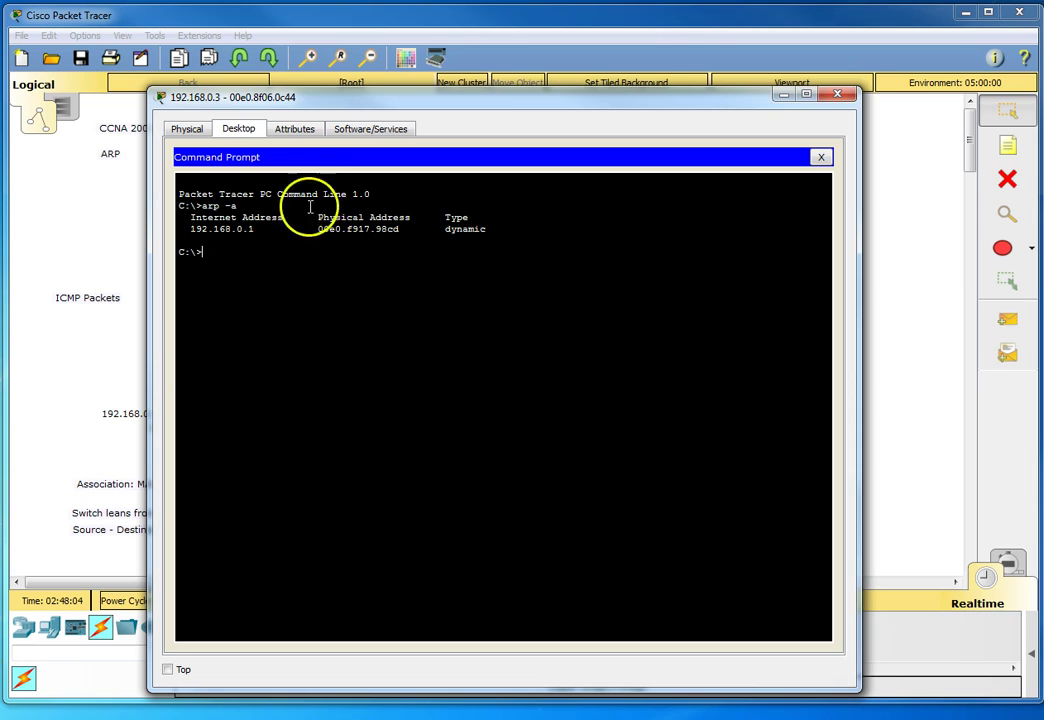
{"action": "left_click_drag", "start_coordinate": [291, 101], "coordinate": [481, 93]}
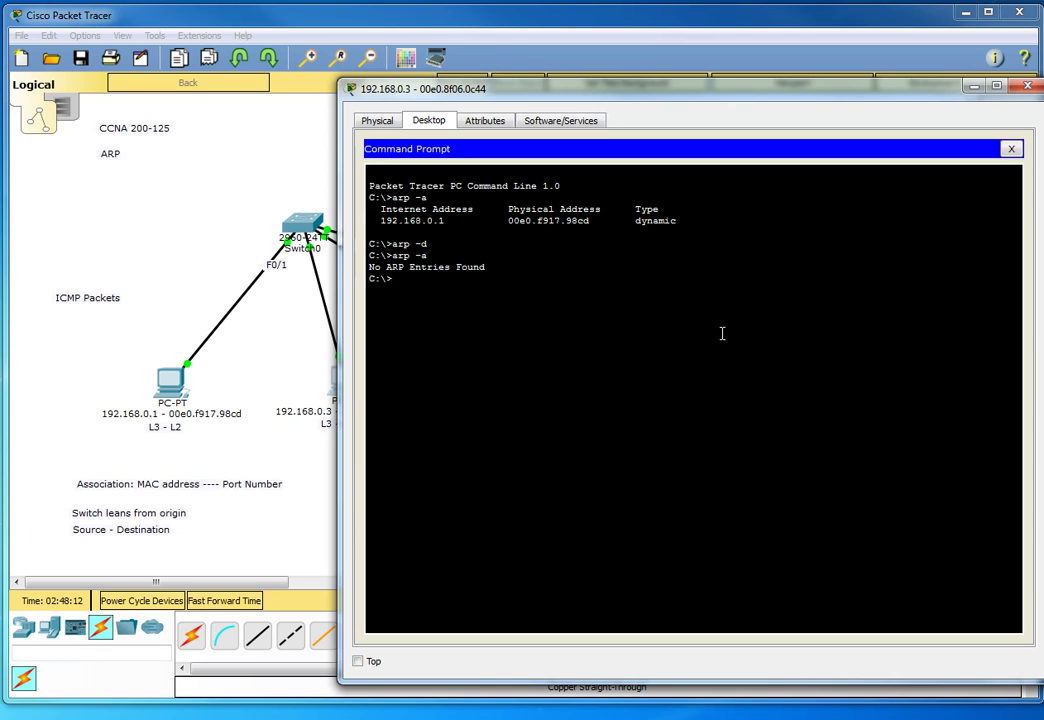
{"action": "left_click", "coordinate": [1027, 85]}
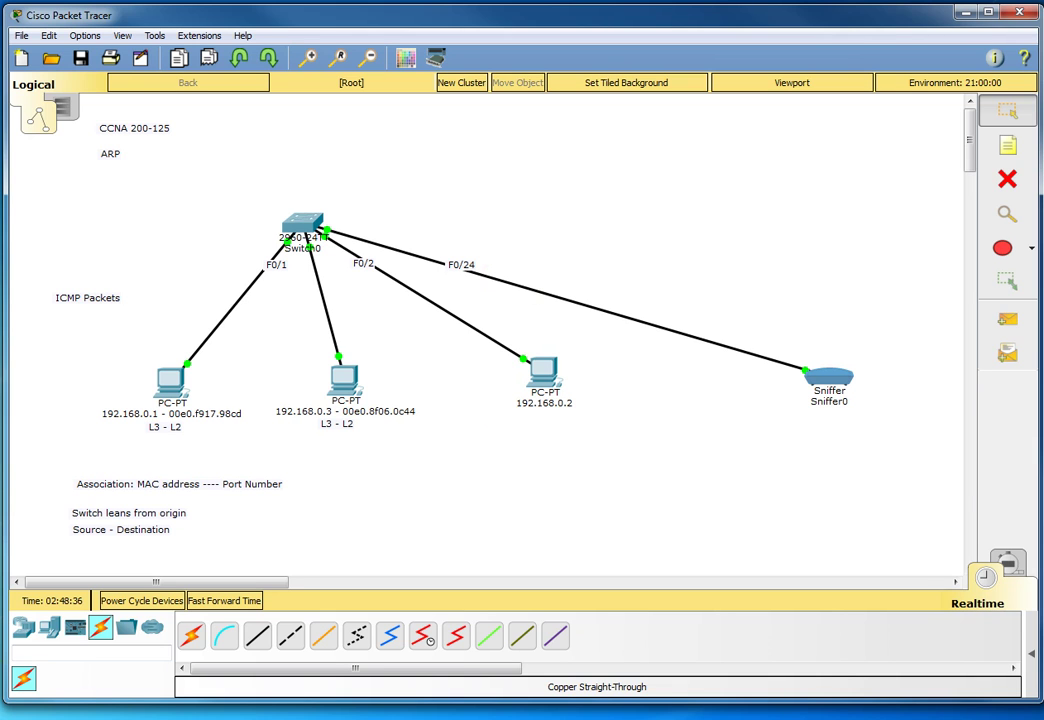
{"action": "left_click", "coordinate": [170, 380]}
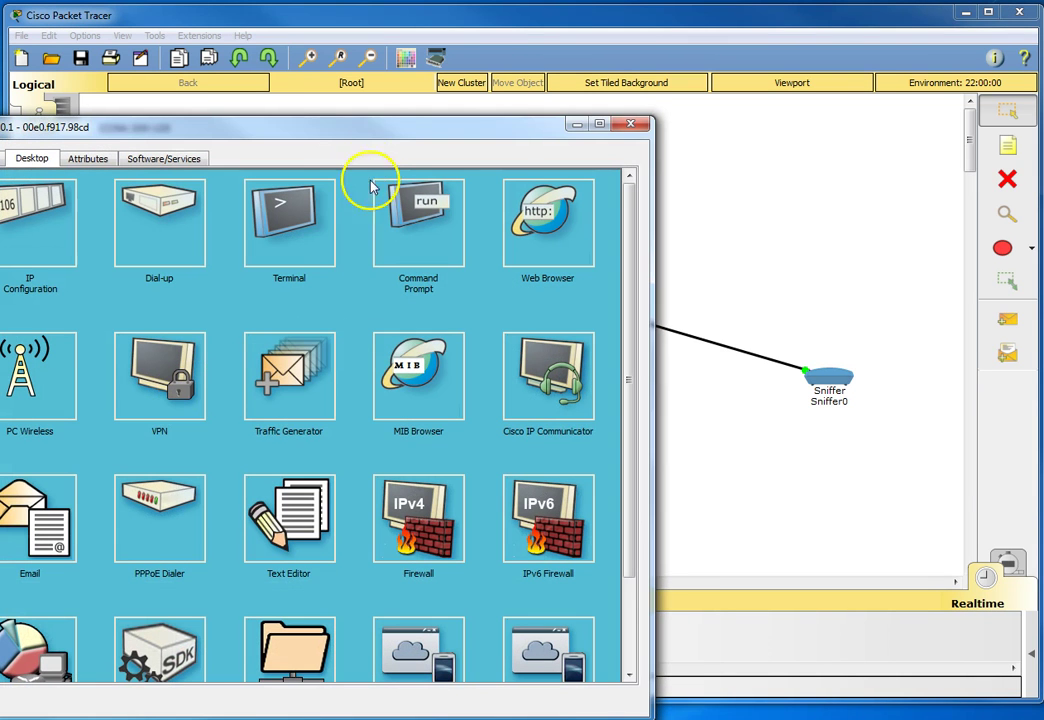
{"action": "left_click_drag", "start_coordinate": [420, 120], "coordinate": [583, 58]}
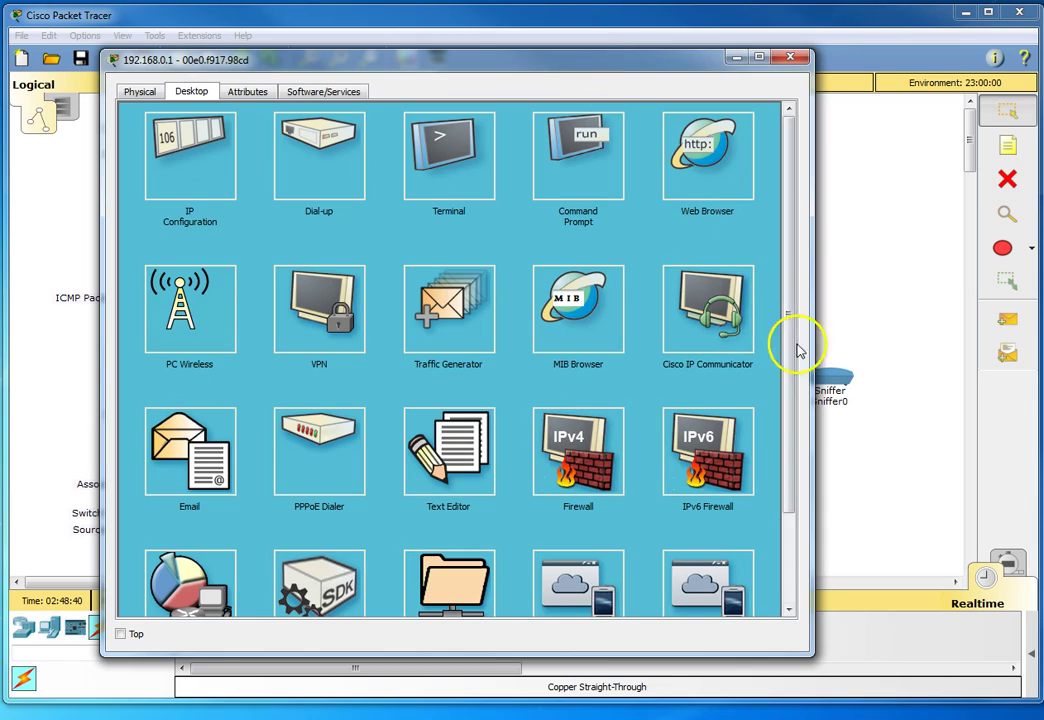
- Open Sniffer0 in a widened window and compare the Ethernet II and ARP headers of the captured ARP packets
{"action": "left_click", "coordinate": [828, 374]}
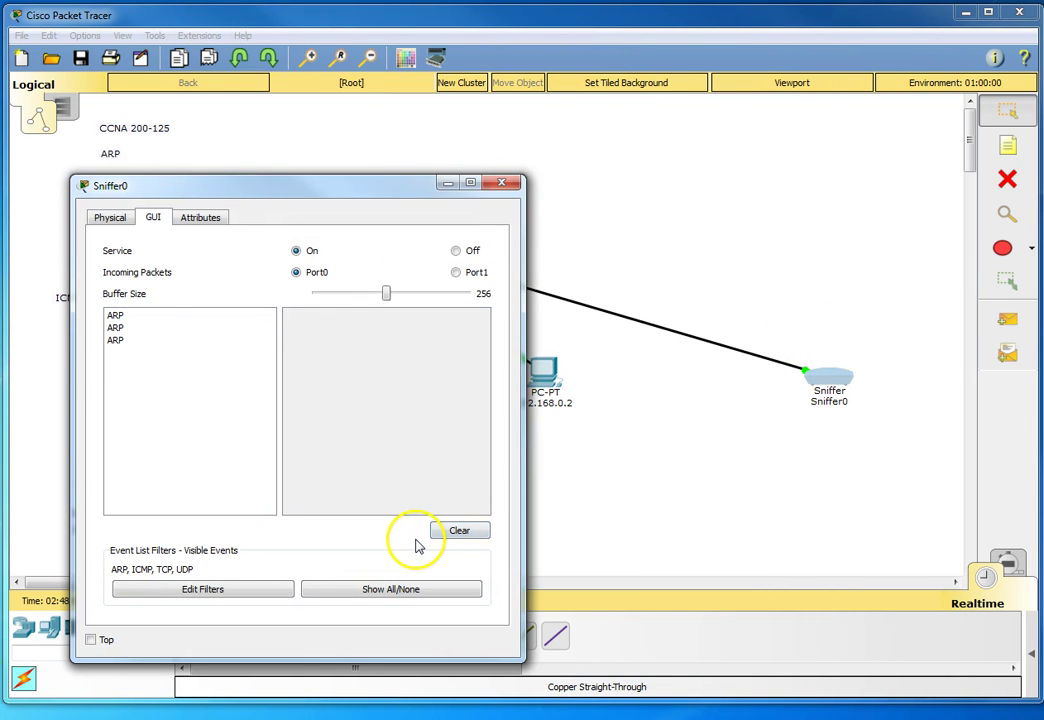
{"action": "left_click_drag", "start_coordinate": [521, 508], "coordinate": [1004, 482]}
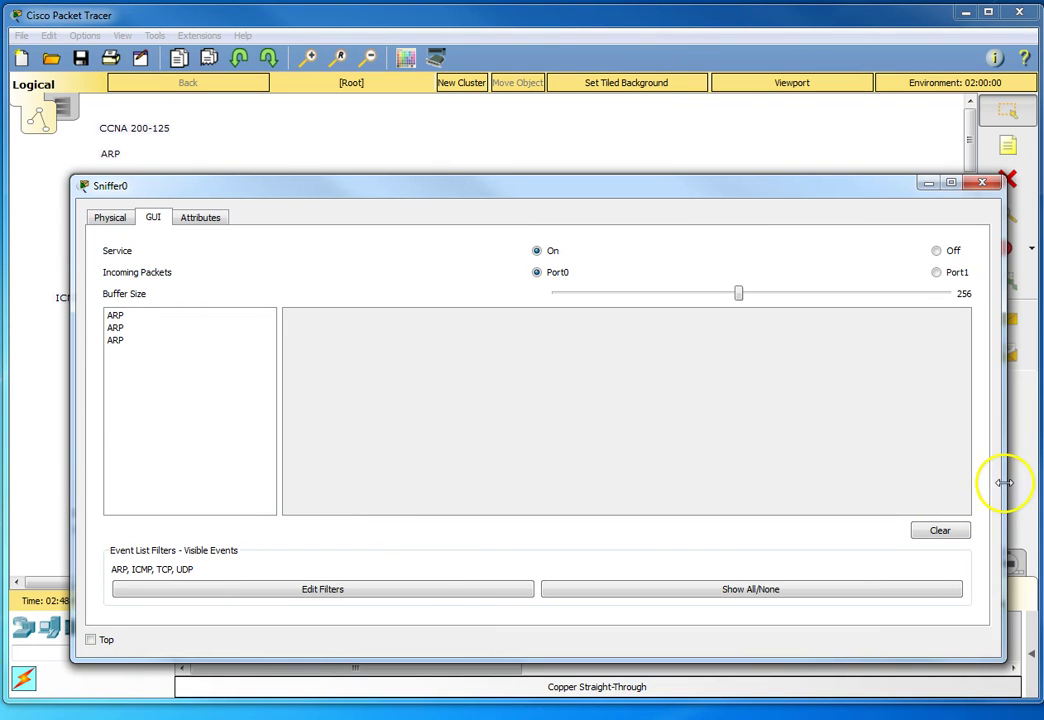
{"action": "left_click_drag", "start_coordinate": [559, 192], "coordinate": [519, 130]}
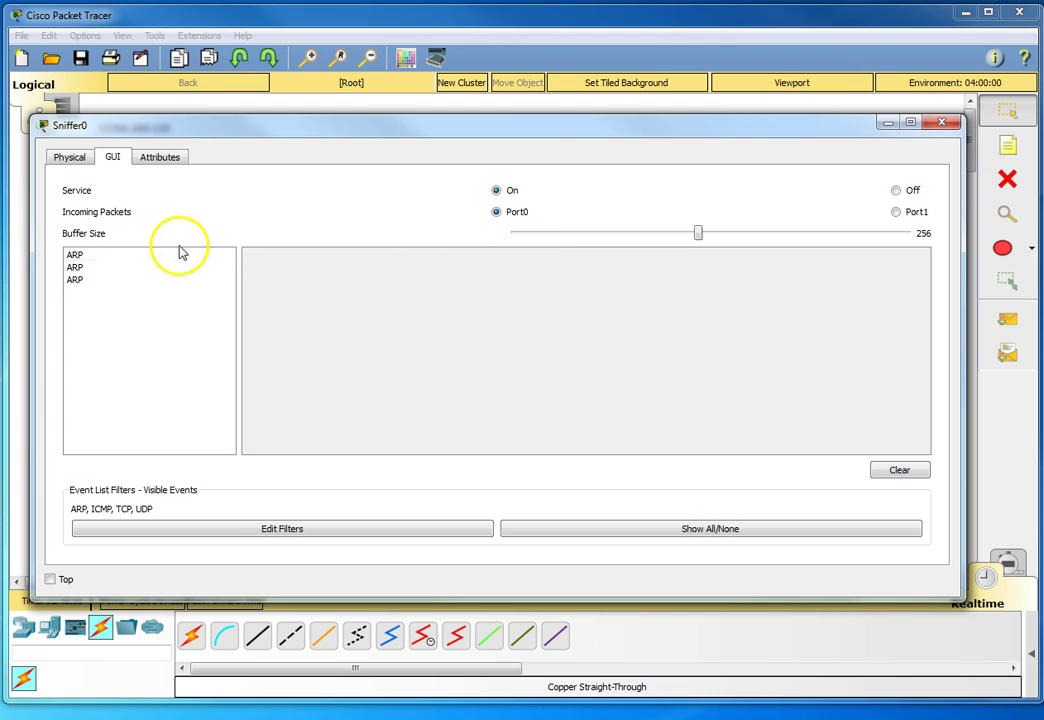
{"action": "left_click", "coordinate": [150, 266]}
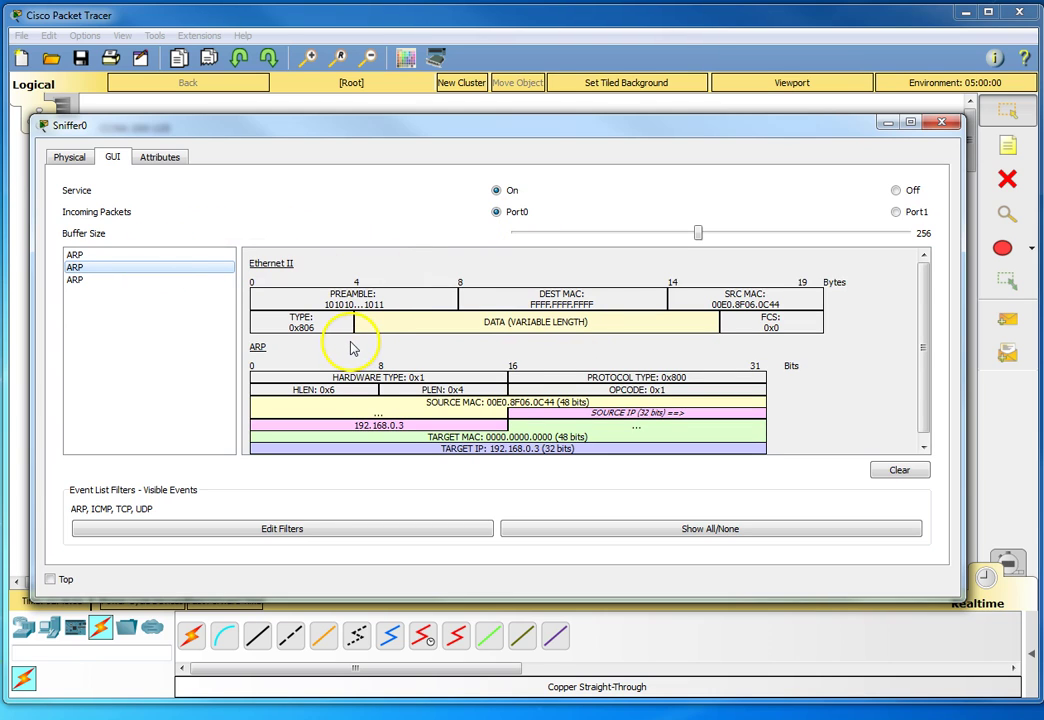
{"action": "left_click", "coordinate": [128, 256]}
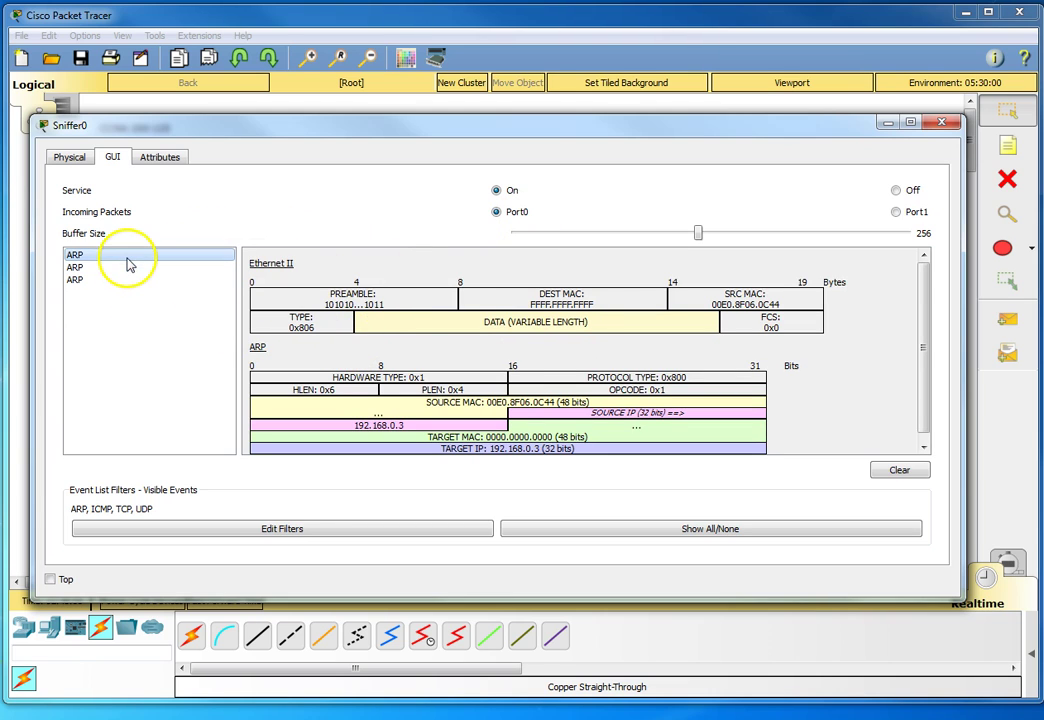
{"action": "left_click", "coordinate": [134, 281]}
{"action": "left_click", "coordinate": [77, 266]}
{"action": "left_click", "coordinate": [117, 256]}
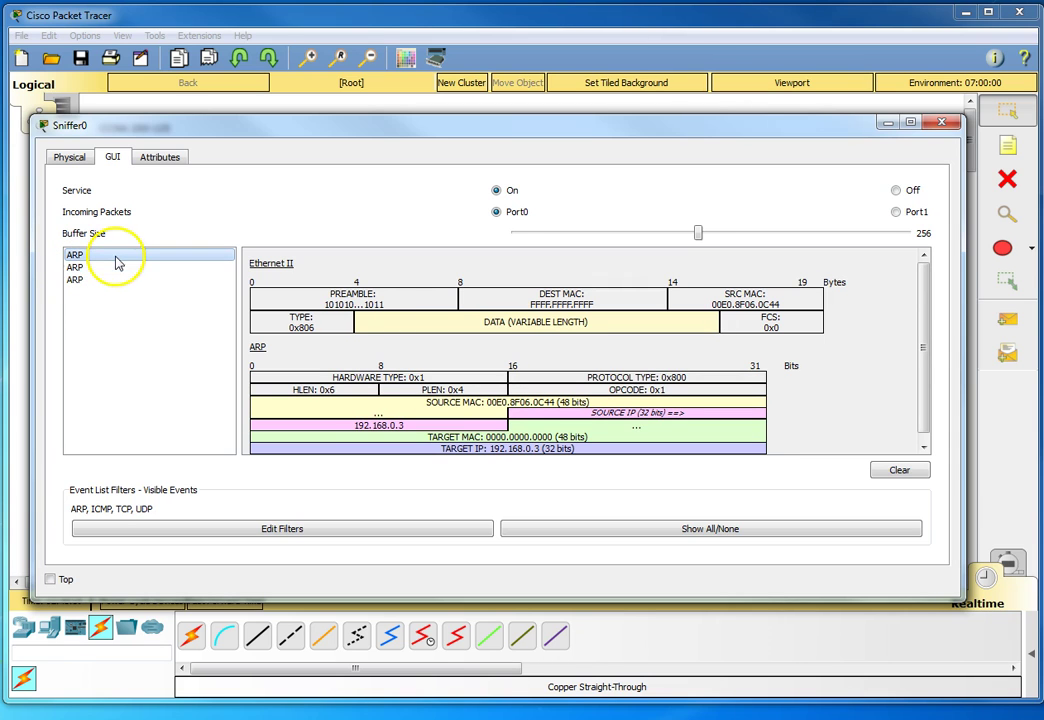
{"action": "left_click", "coordinate": [940, 124]}
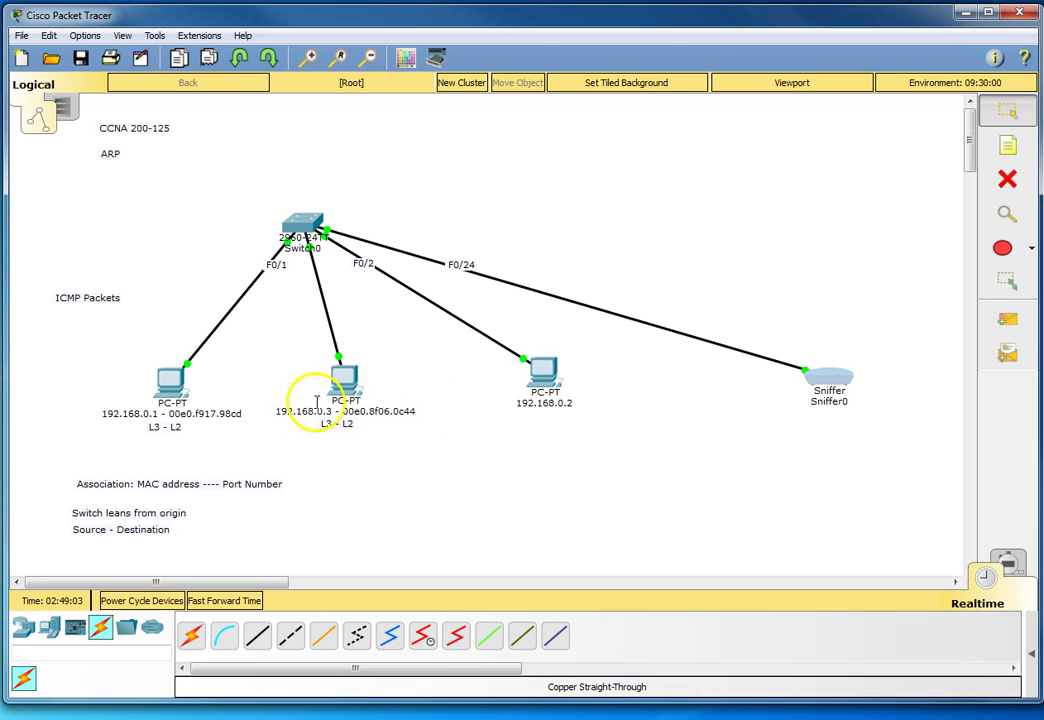
{"action": "left_click", "coordinate": [304, 220]}
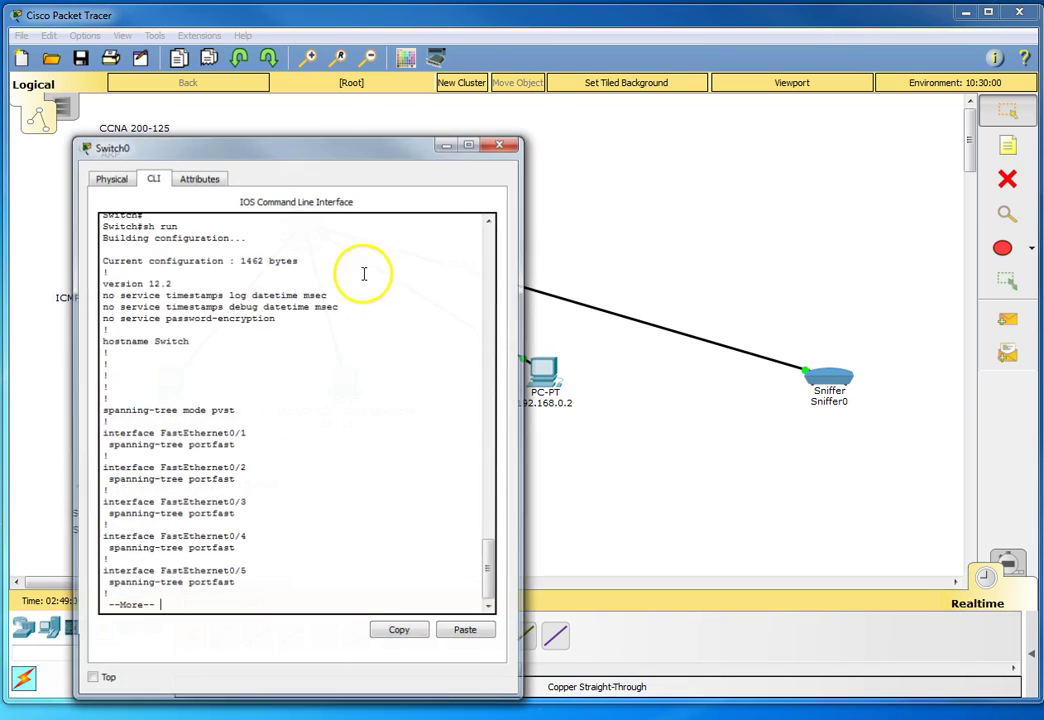
{"action": "left_click", "coordinate": [501, 142]}
{"action": "left_click", "coordinate": [361, 385]}
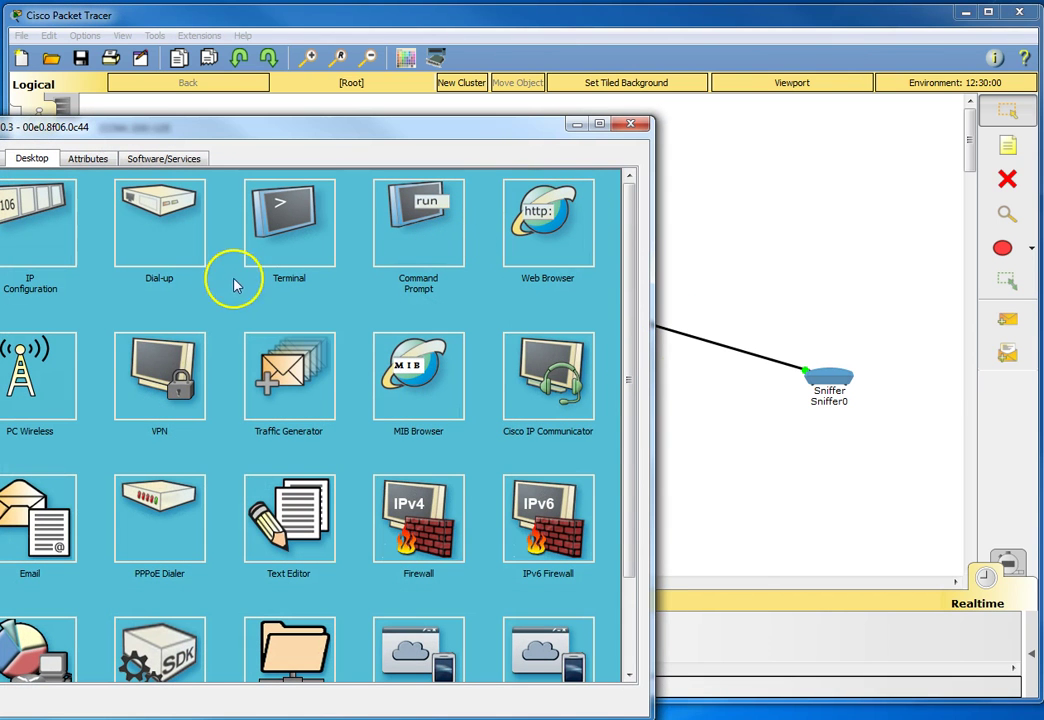
{"action": "left_click", "coordinate": [631, 124]}
- Reopen Sniffer0 in an enlarged window and examine the first ARP packet's source and destination MAC fields against the network topology
{"action": "left_click", "coordinate": [847, 357]}
{"action": "left_click_drag", "start_coordinate": [270, 193], "coordinate": [231, 103]}
{"action": "left_click_drag", "start_coordinate": [483, 284], "coordinate": [940, 272]}
{"action": "left_click", "coordinate": [80, 222]}
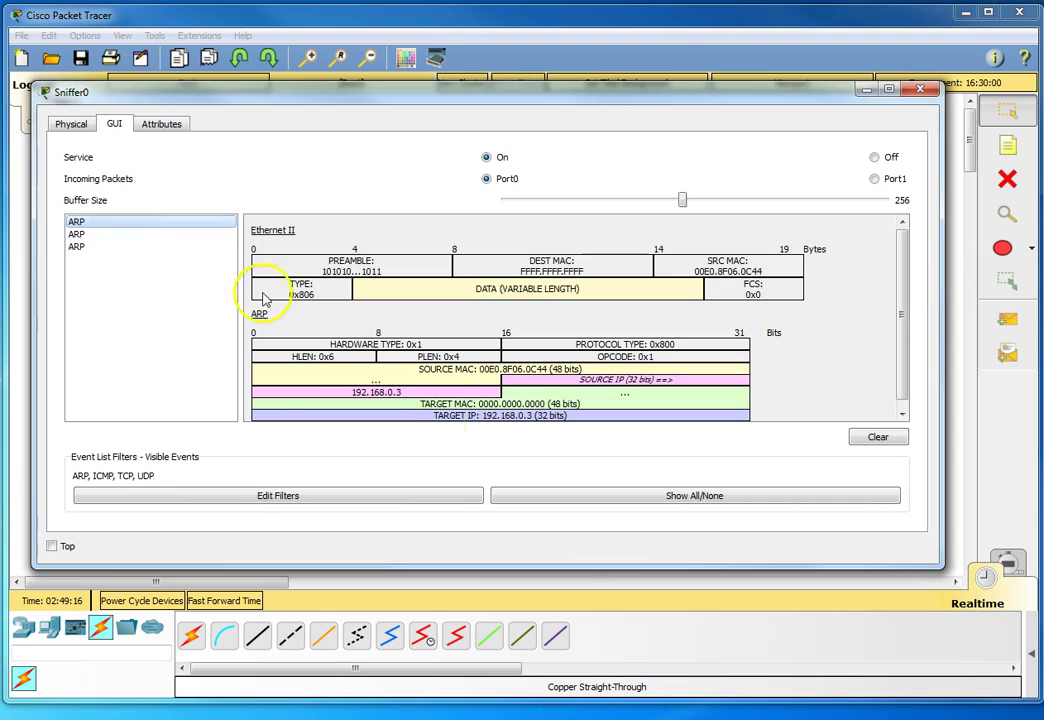
{"action": "left_click_drag", "start_coordinate": [541, 567], "coordinate": [625, 692]}
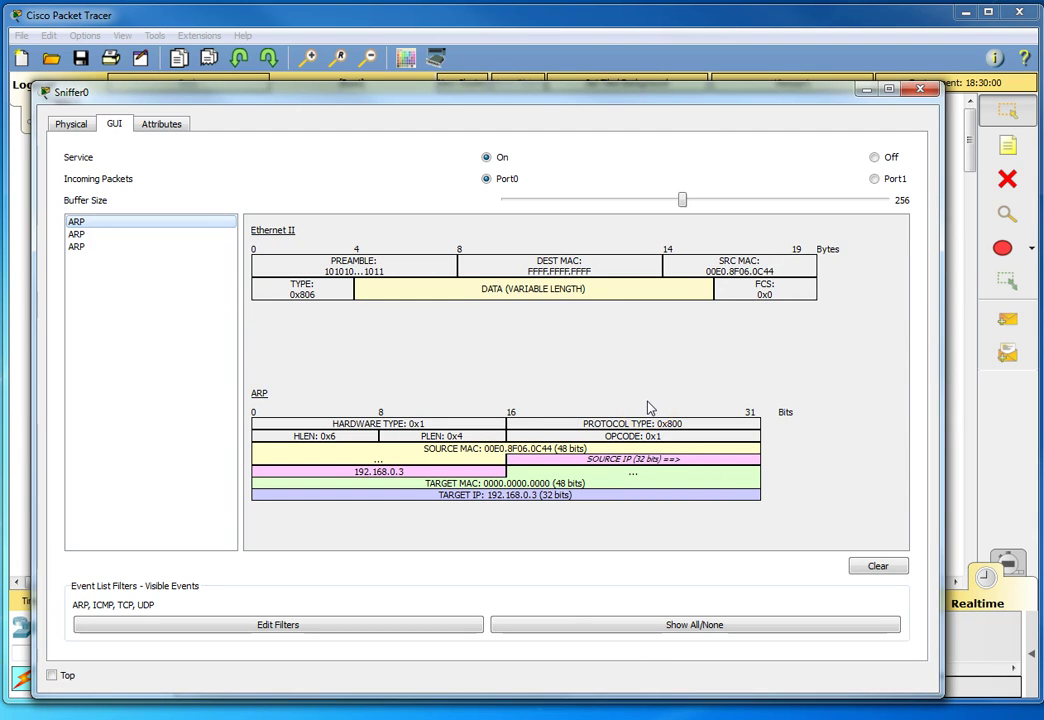
{"action": "left_click", "coordinate": [130, 237]}
{"action": "left_click", "coordinate": [133, 222]}
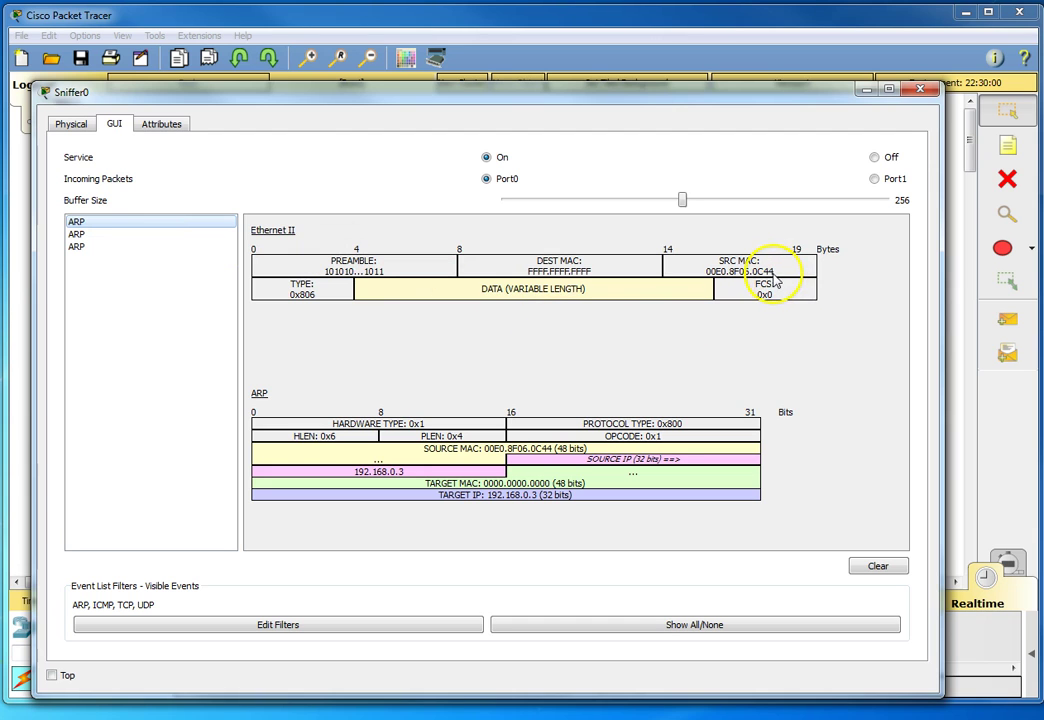
{"action": "left_click_drag", "start_coordinate": [682, 118], "coordinate": [478, 454]}
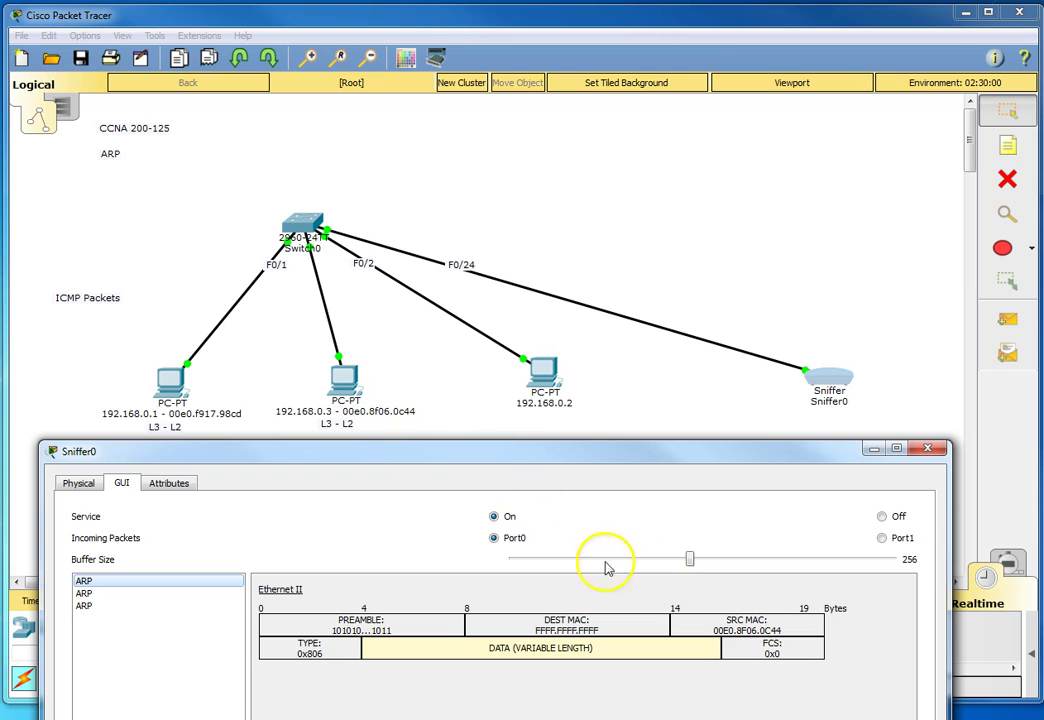
- Close the Sniffer0 window and place the note "L3: 255.255.255.255 (Broadcast)" in the empty area above the switch's links
{"action": "left_click_drag", "start_coordinate": [545, 455], "coordinate": [572, 110]}
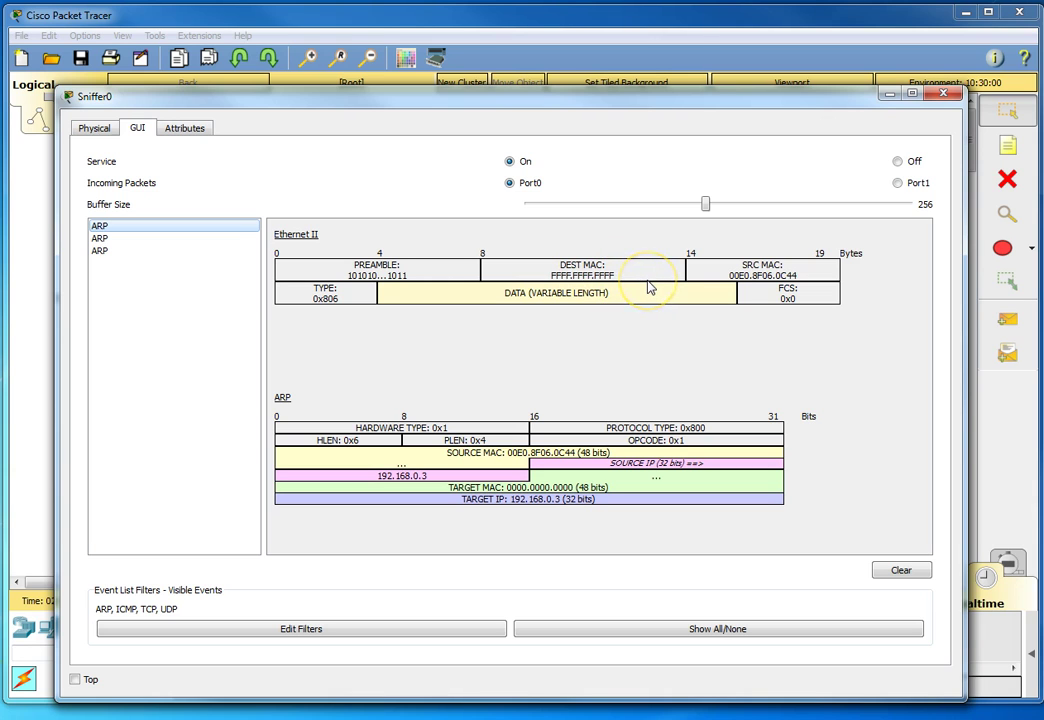
{"action": "left_click", "coordinate": [943, 93]}
{"action": "left_click", "coordinate": [1007, 146]}
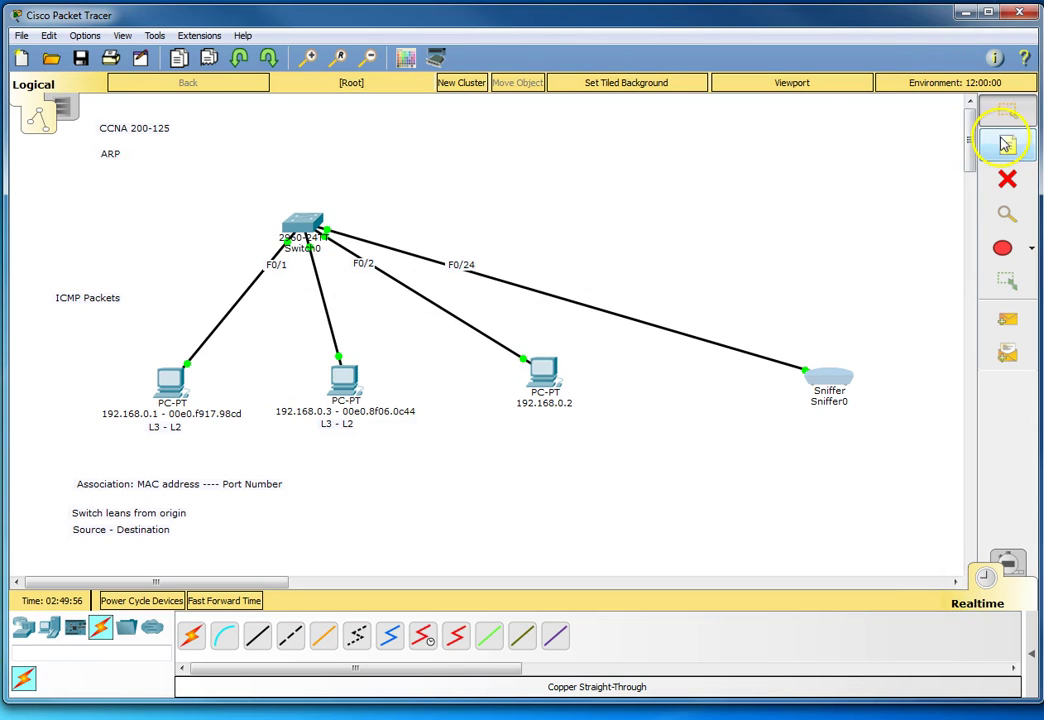
{"action": "left_click", "coordinate": [502, 148]}
{"action": "type", "text": "L3: 255.255.255.255 (Broa"}
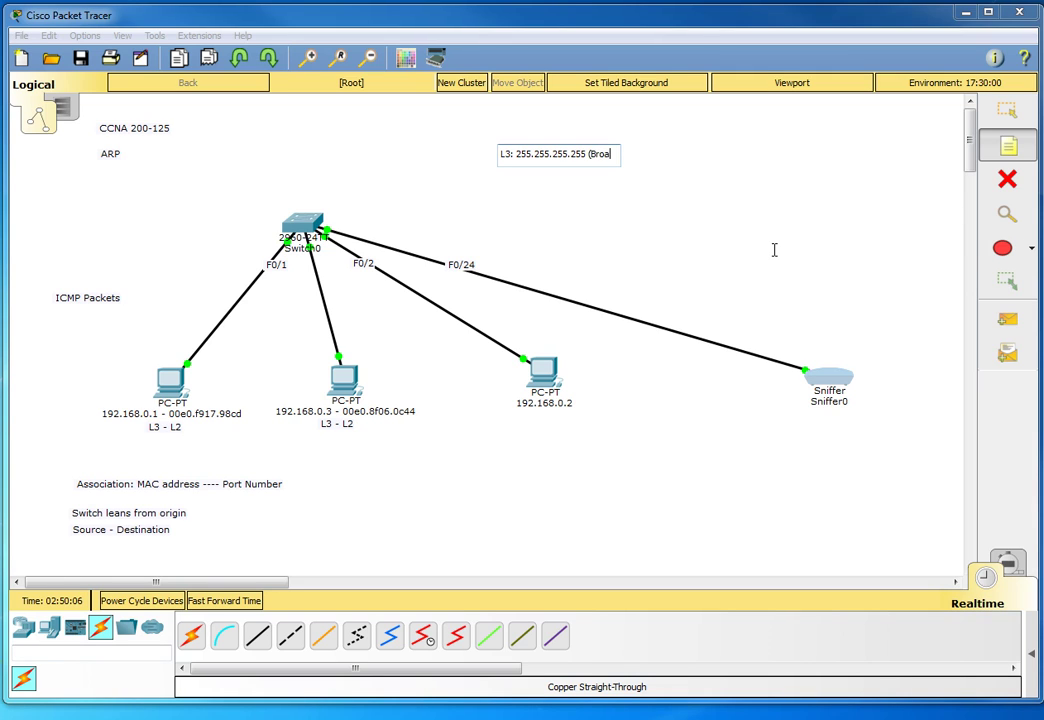
{"action": "type", "text": "cast)"}
{"action": "key", "text": "Return"}
{"action": "left_click", "coordinate": [773, 250]}
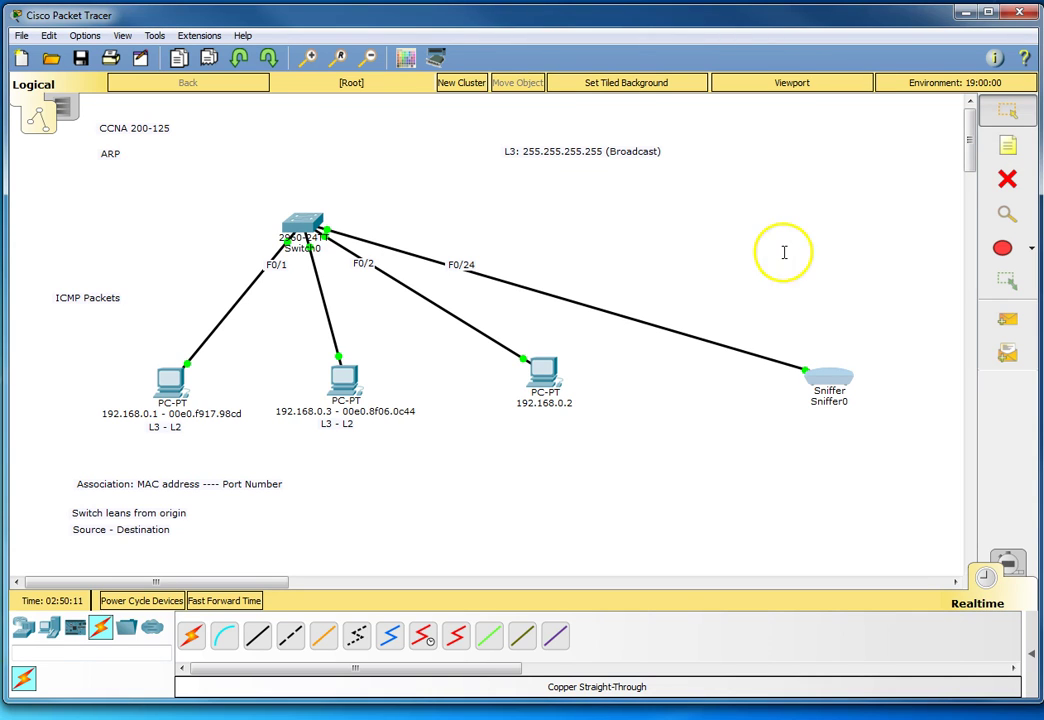
- Add the note "L2: FFFF.FFFF.FFFF (Broadcast)" and position it directly beneath the L3 broadcast note
{"action": "left_click", "coordinate": [509, 176]}
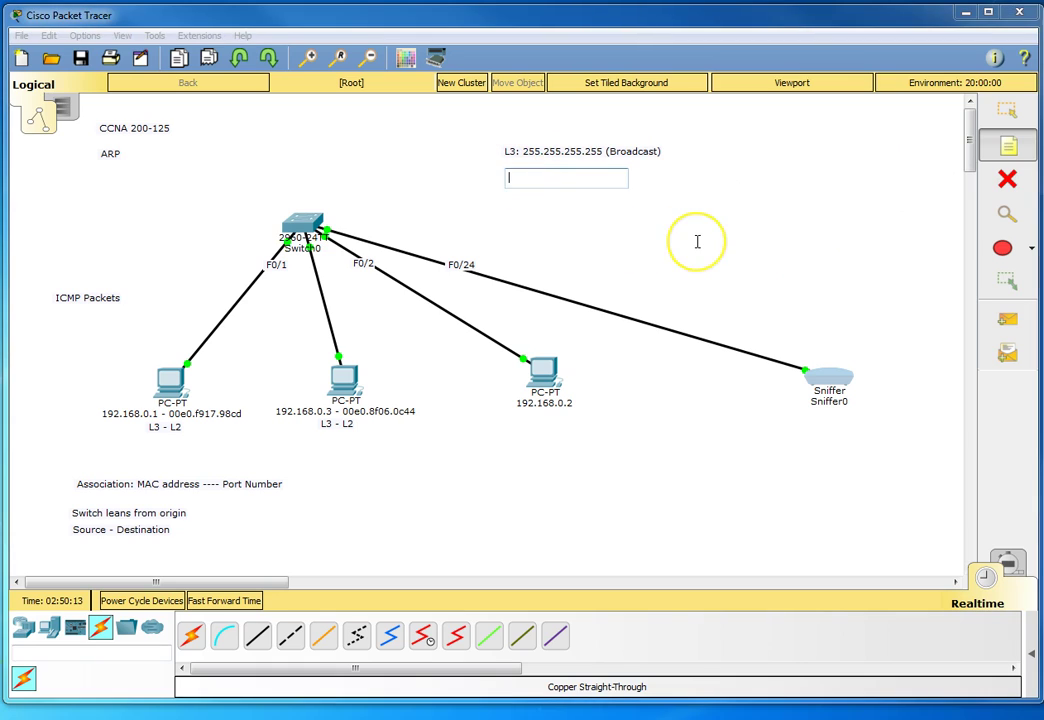
{"action": "type", "text": "L2: FFFF.FFFF.FFFF"}
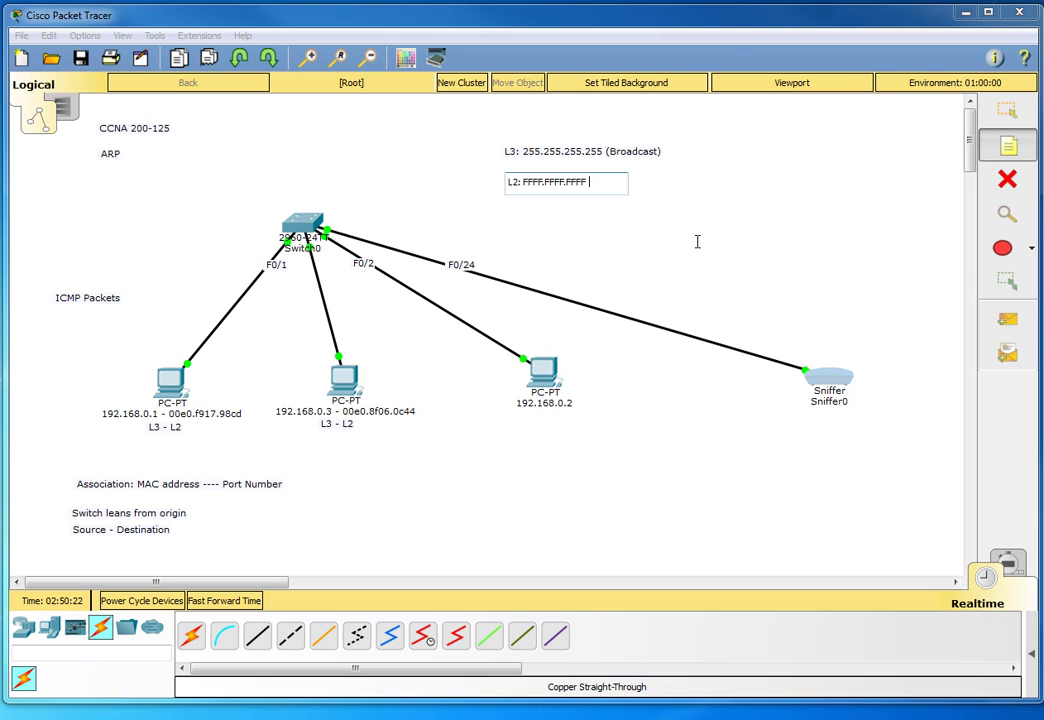
{"action": "type", "text": "cast)"}
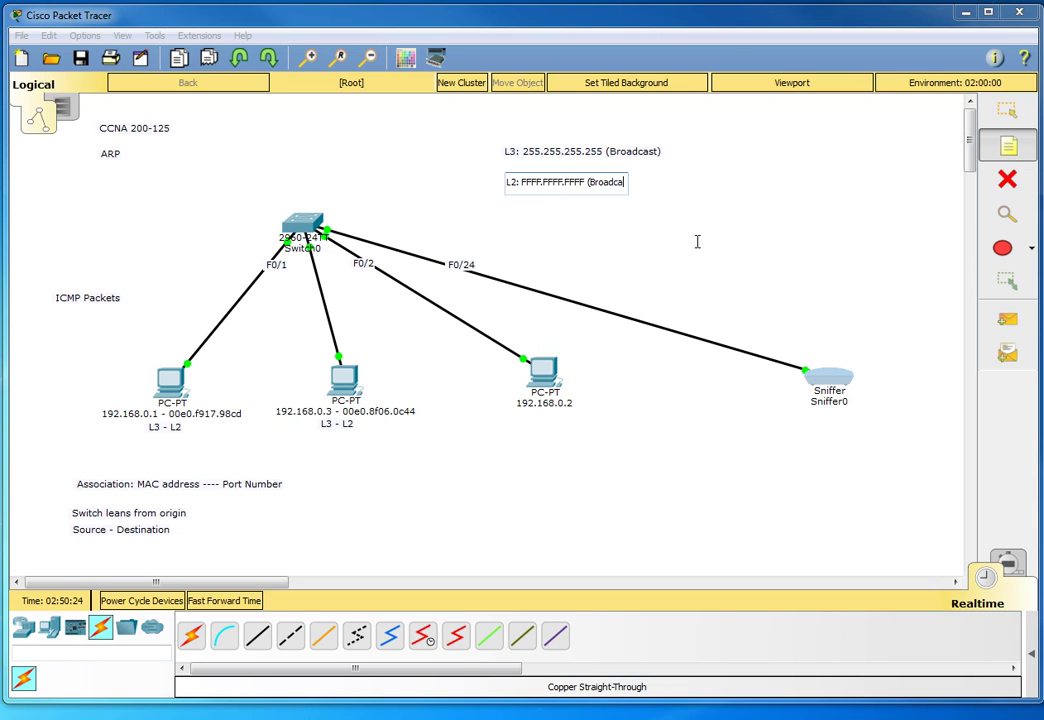
{"action": "left_click", "coordinate": [697, 240]}
{"action": "left_click", "coordinate": [663, 196]}
{"action": "left_click_drag", "start_coordinate": [594, 184], "coordinate": [590, 170]}
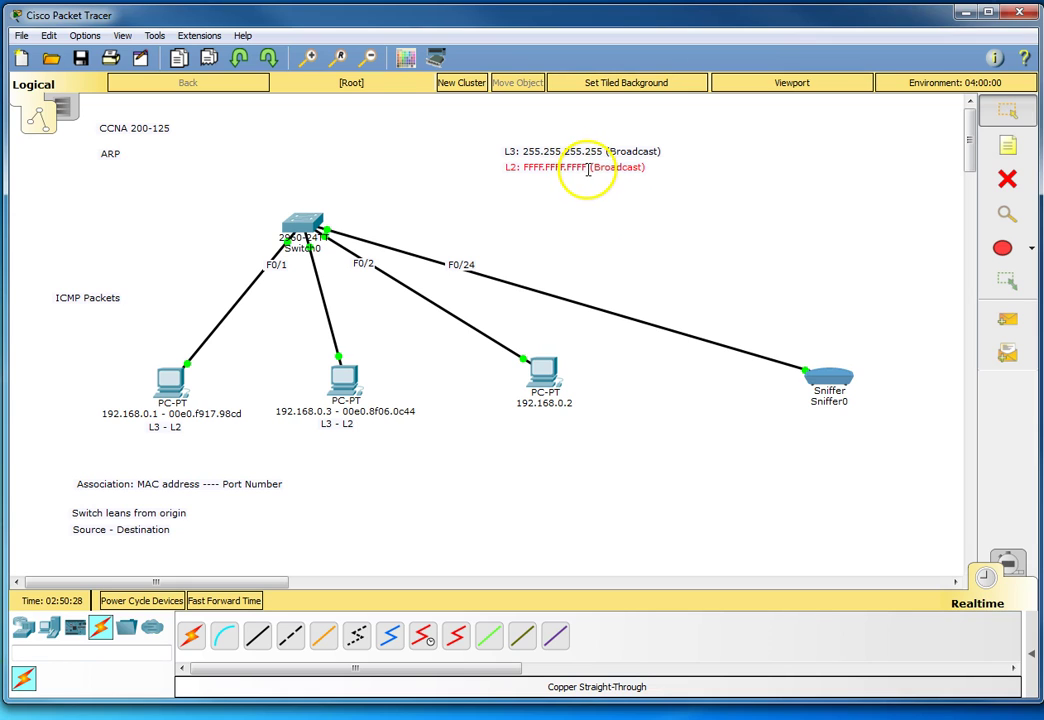
{"action": "left_click", "coordinate": [604, 224]}
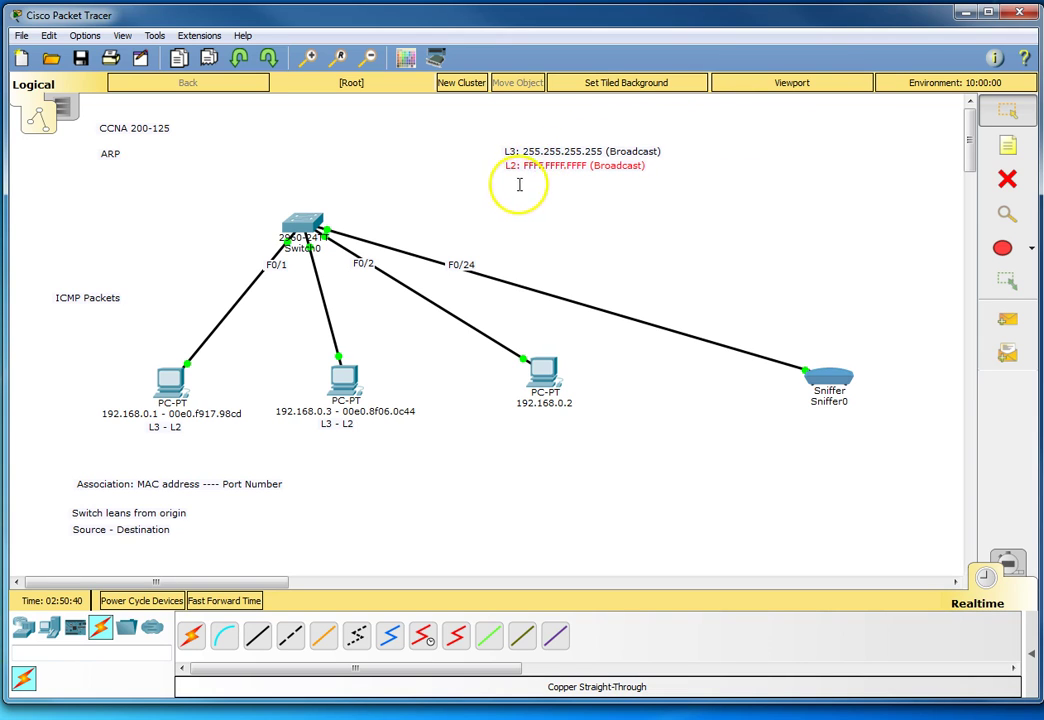
{"action": "left_click", "coordinate": [539, 128]}
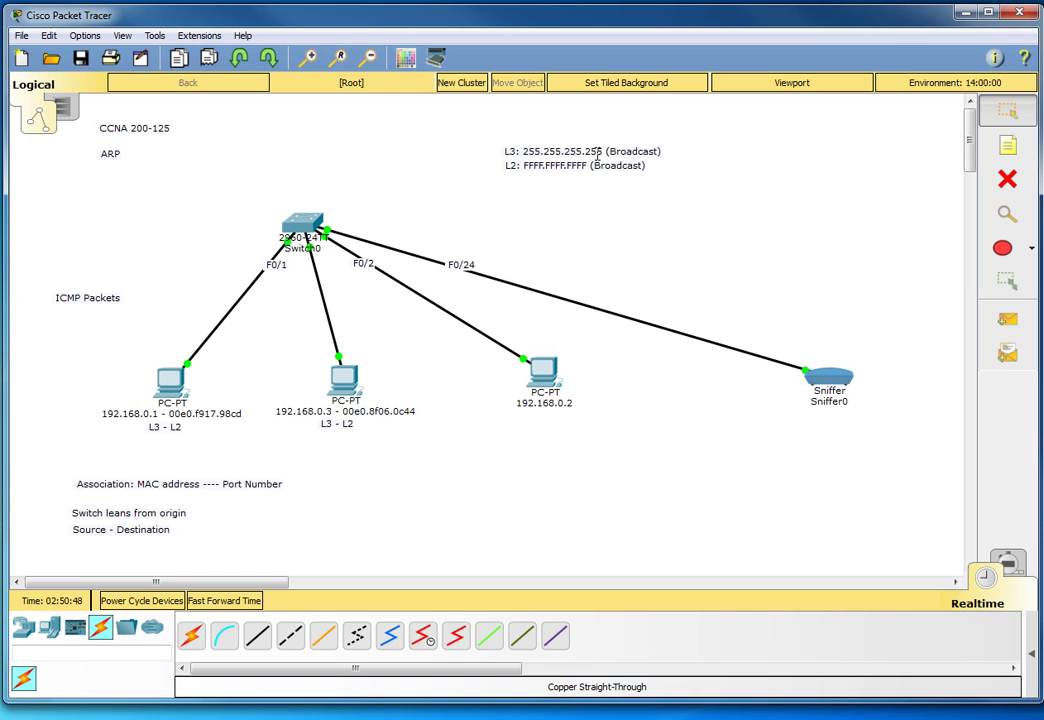
- Reopen Sniffer0 in a widened window, examine the first ARP packet's Ethernet II and ARP address fields, and close it
{"action": "left_click", "coordinate": [348, 378]}
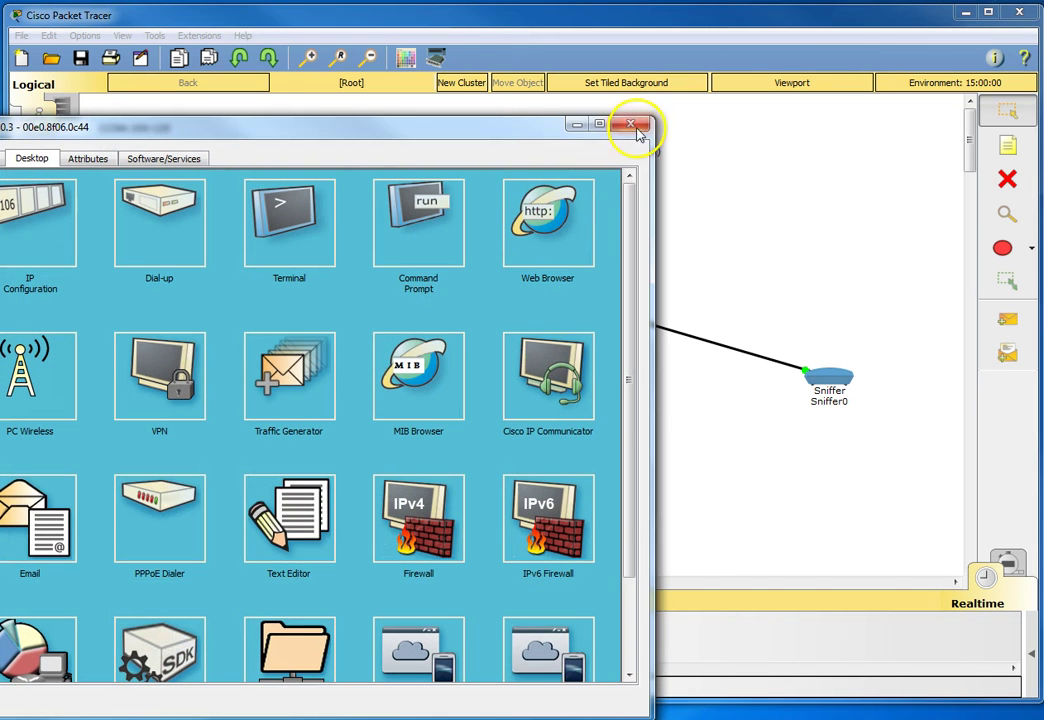
{"action": "left_click", "coordinate": [633, 126]}
{"action": "left_click", "coordinate": [845, 378]}
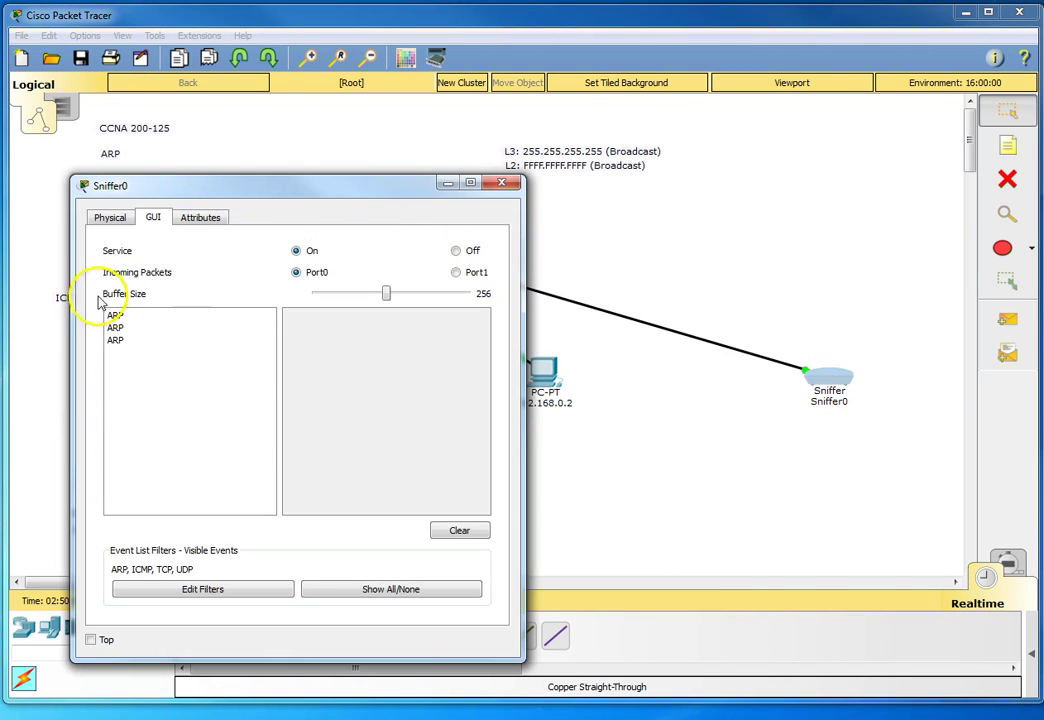
{"action": "left_click", "coordinate": [130, 315]}
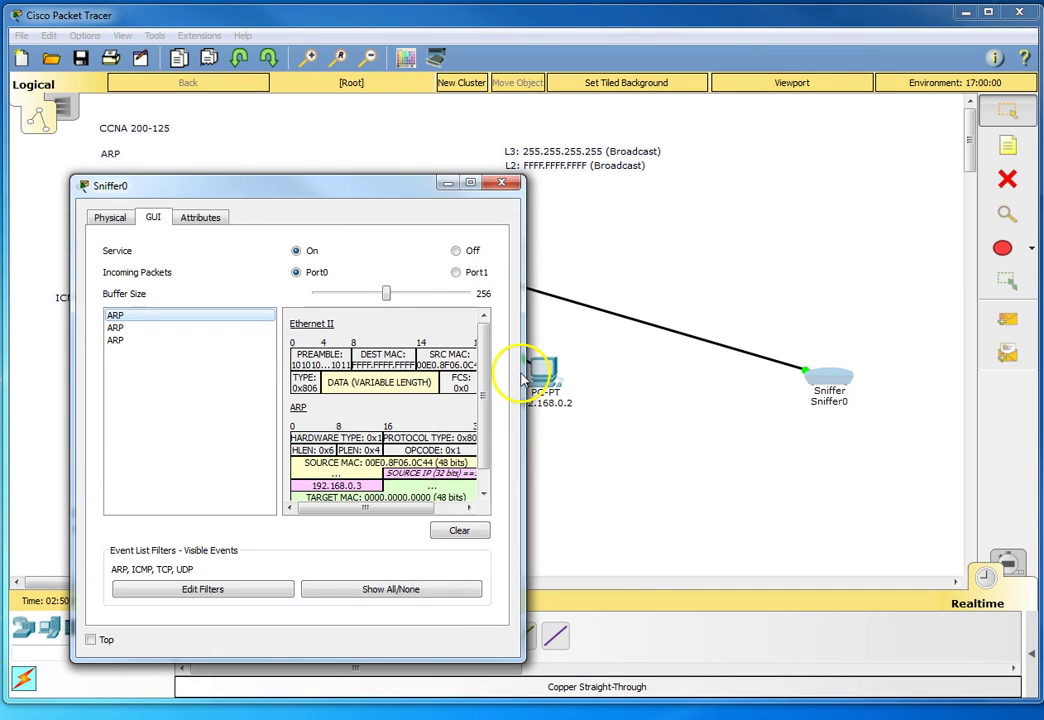
{"action": "left_click_drag", "start_coordinate": [518, 372], "coordinate": [912, 372]}
{"action": "left_click_drag", "start_coordinate": [531, 188], "coordinate": [531, 126]}
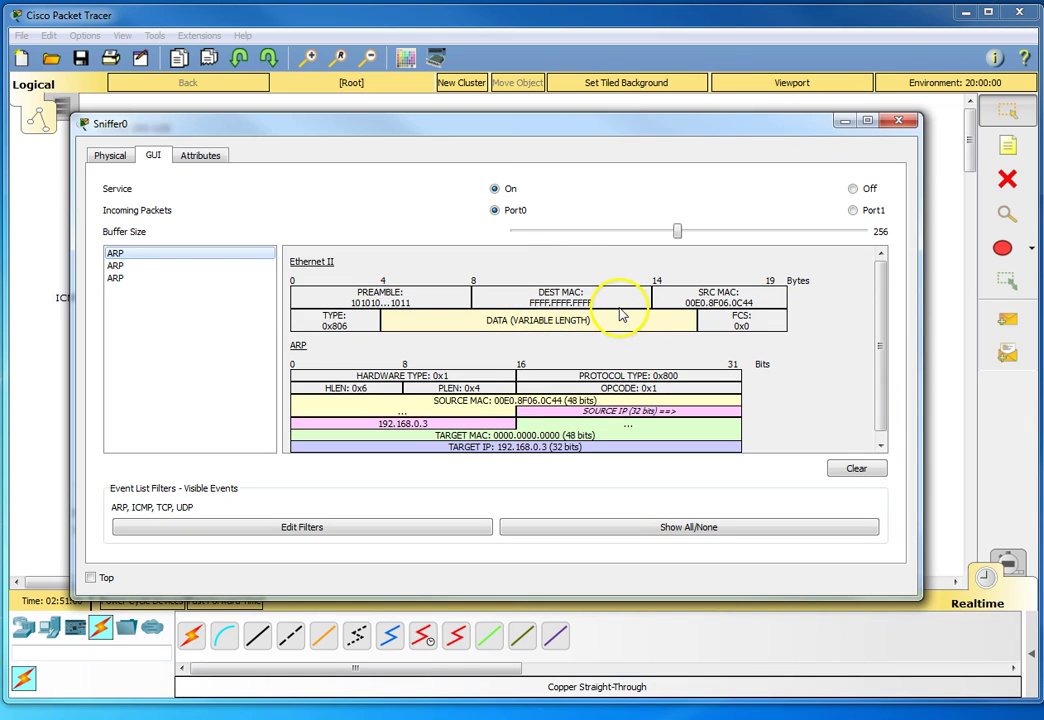
{"action": "left_click", "coordinate": [505, 410]}
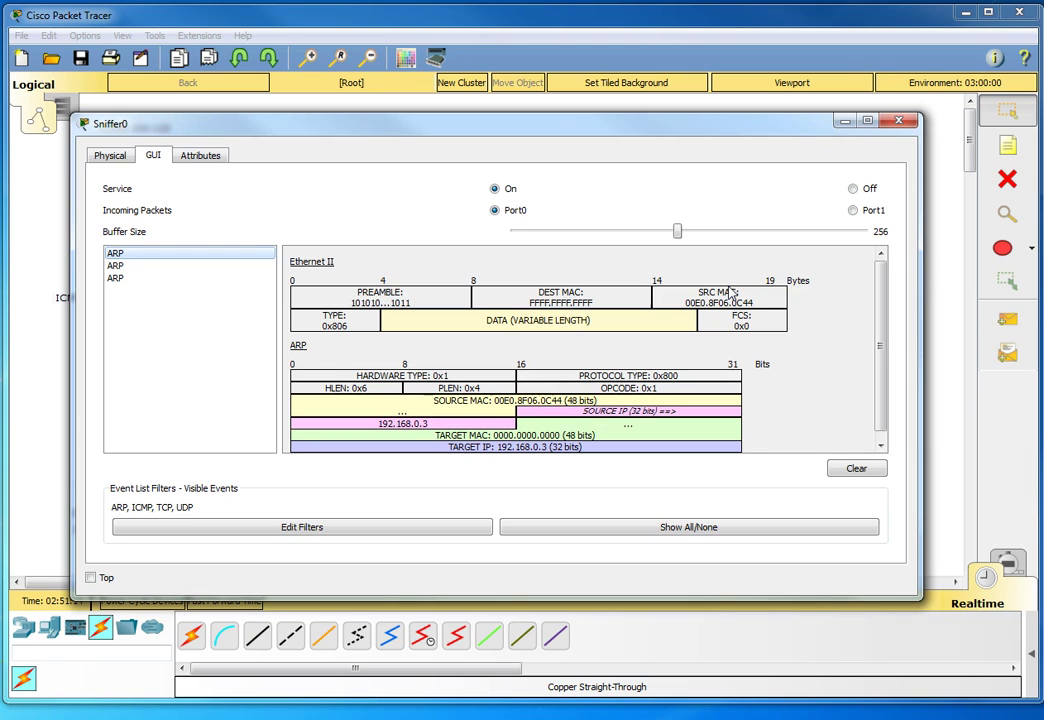
{"action": "left_click_drag", "start_coordinate": [706, 118], "coordinate": [706, 156]}
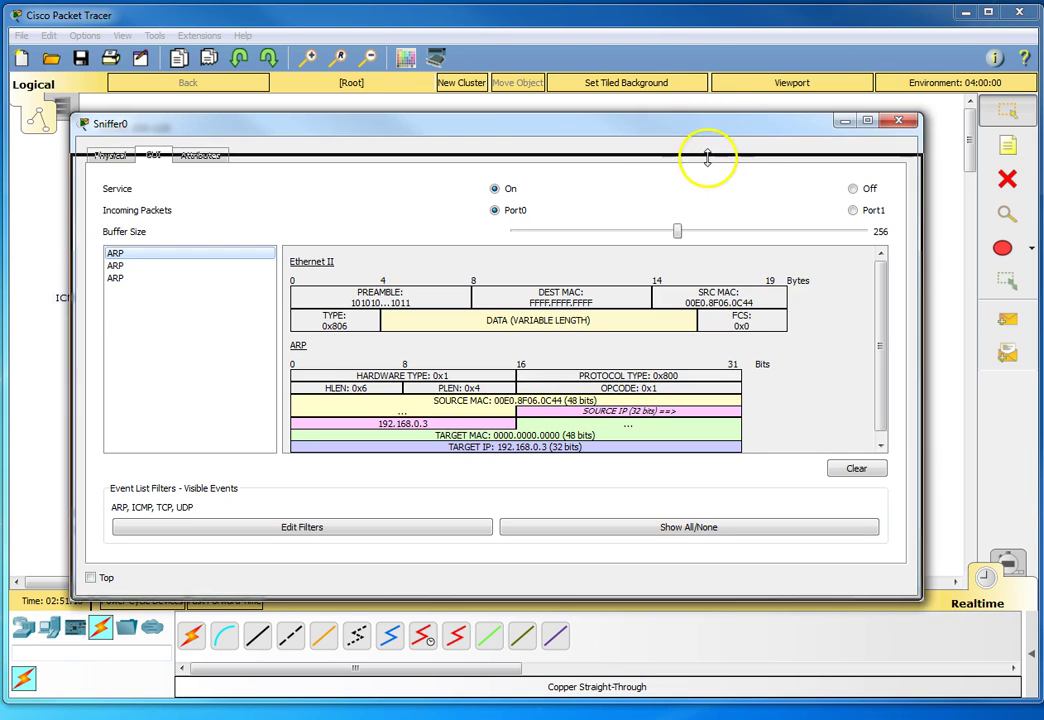
{"action": "left_click", "coordinate": [888, 164]}
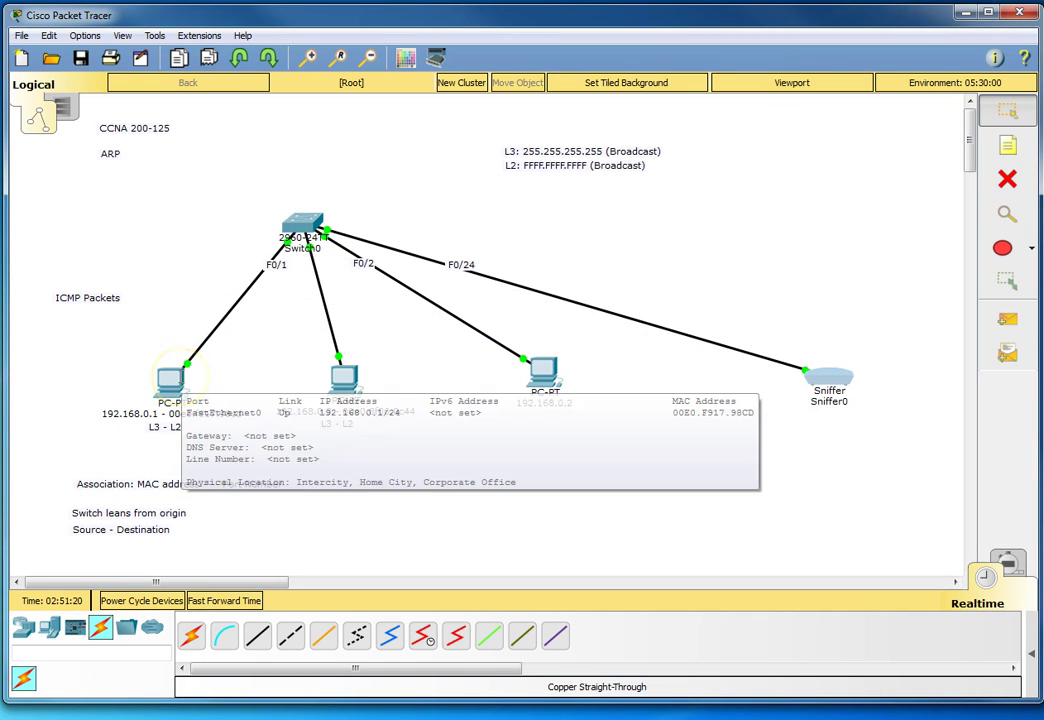
- Clear all captured packets from Sniffer0 and close its window
{"action": "left_click", "coordinate": [168, 386]}
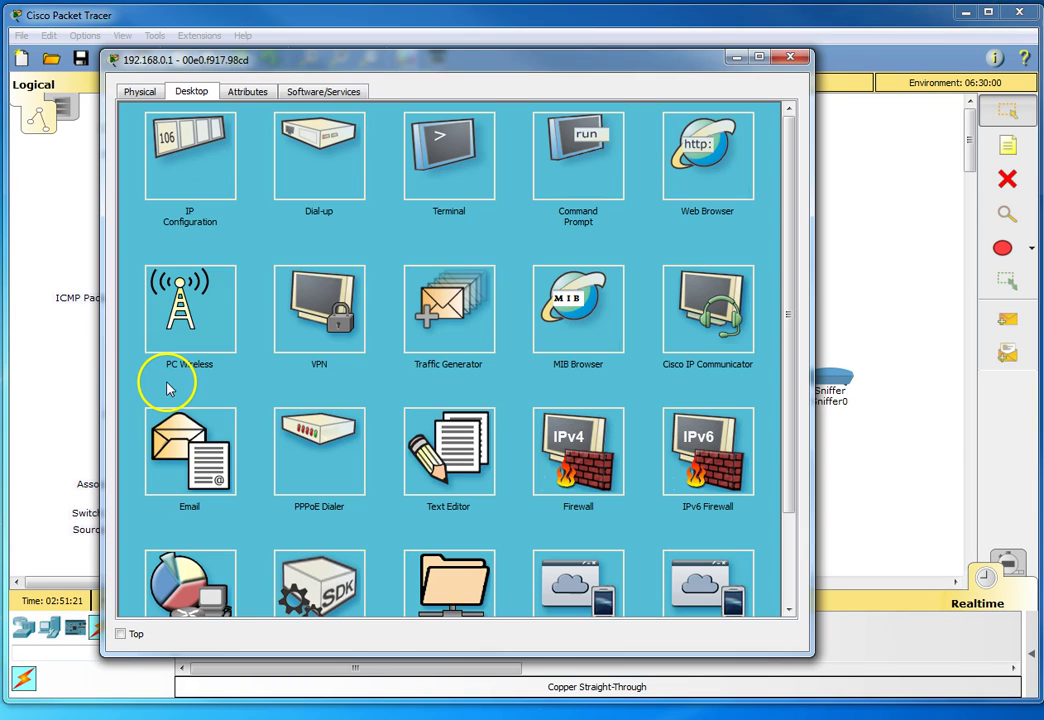
{"action": "left_click", "coordinate": [790, 57]}
{"action": "left_click", "coordinate": [839, 372]}
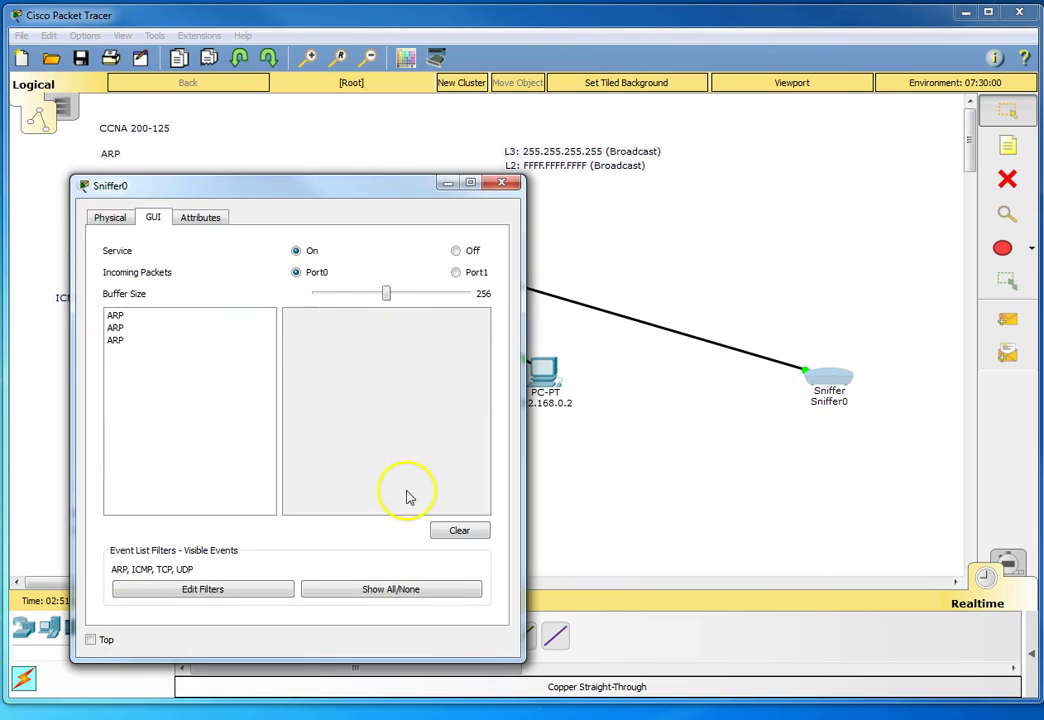
{"action": "left_click", "coordinate": [457, 530]}
{"action": "left_click", "coordinate": [500, 184]}
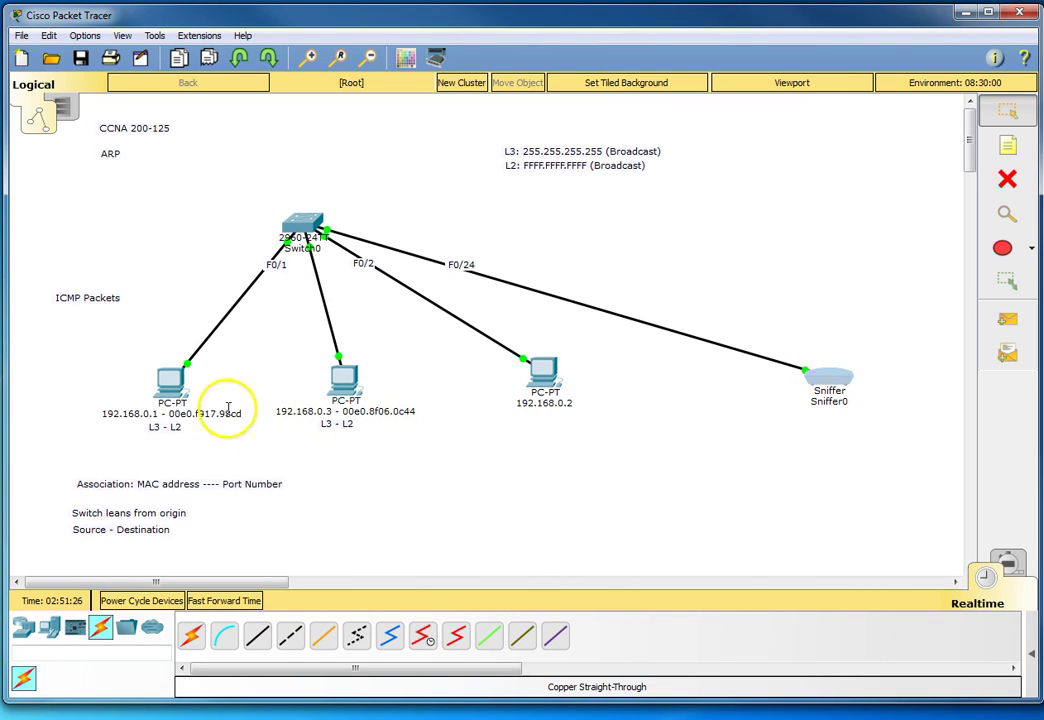
- Check the ARP table of the 192.168.0.1 PC with arp -a in its Command Prompt
{"action": "left_click", "coordinate": [163, 380]}
{"action": "left_click_drag", "start_coordinate": [420, 127], "coordinate": [500, 85]}
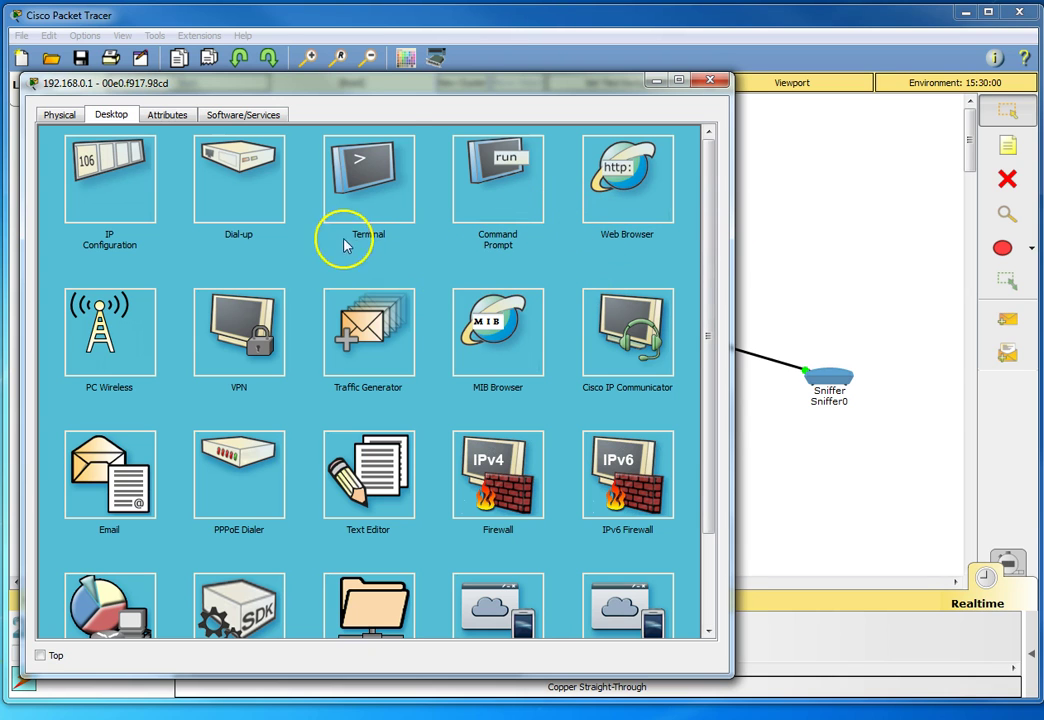
{"action": "left_click", "coordinate": [507, 178]}
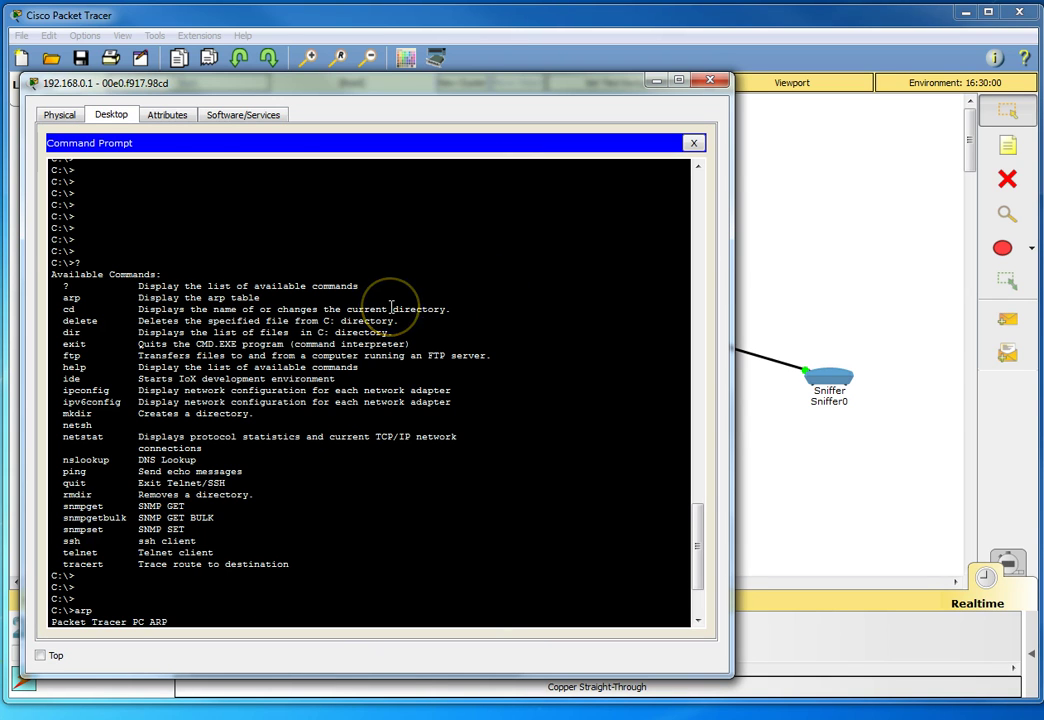
{"action": "scroll", "coordinate": [391, 307], "scroll_direction": "down", "scroll_amount": 13}
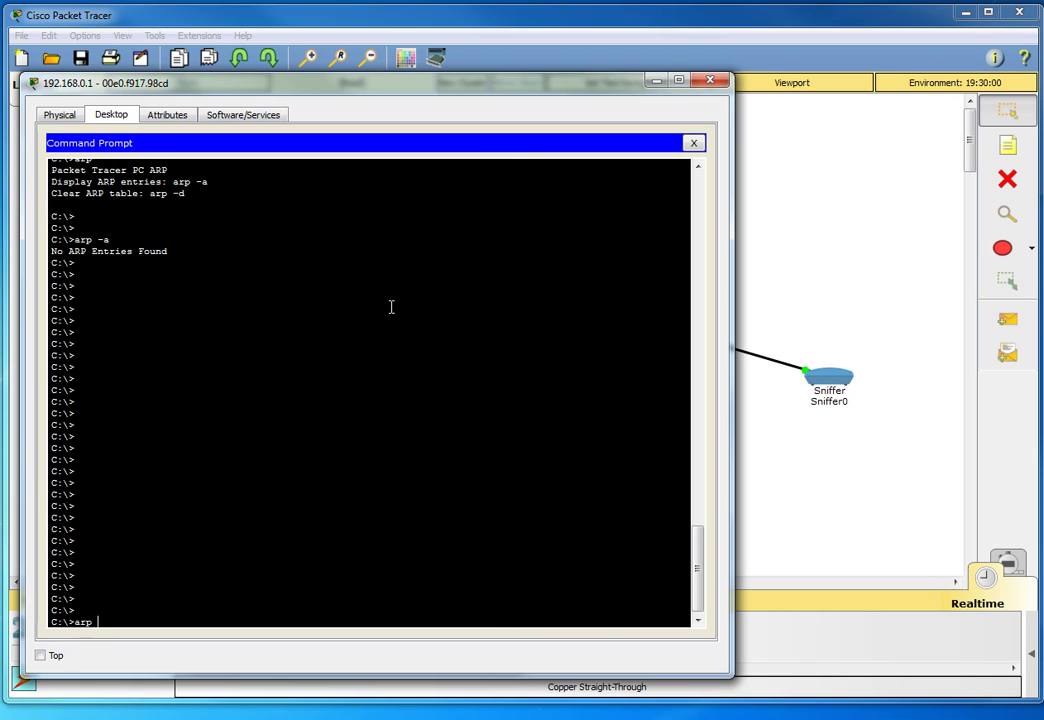
{"action": "type", "text": "arp -a"}
{"action": "key", "text": "Return"}
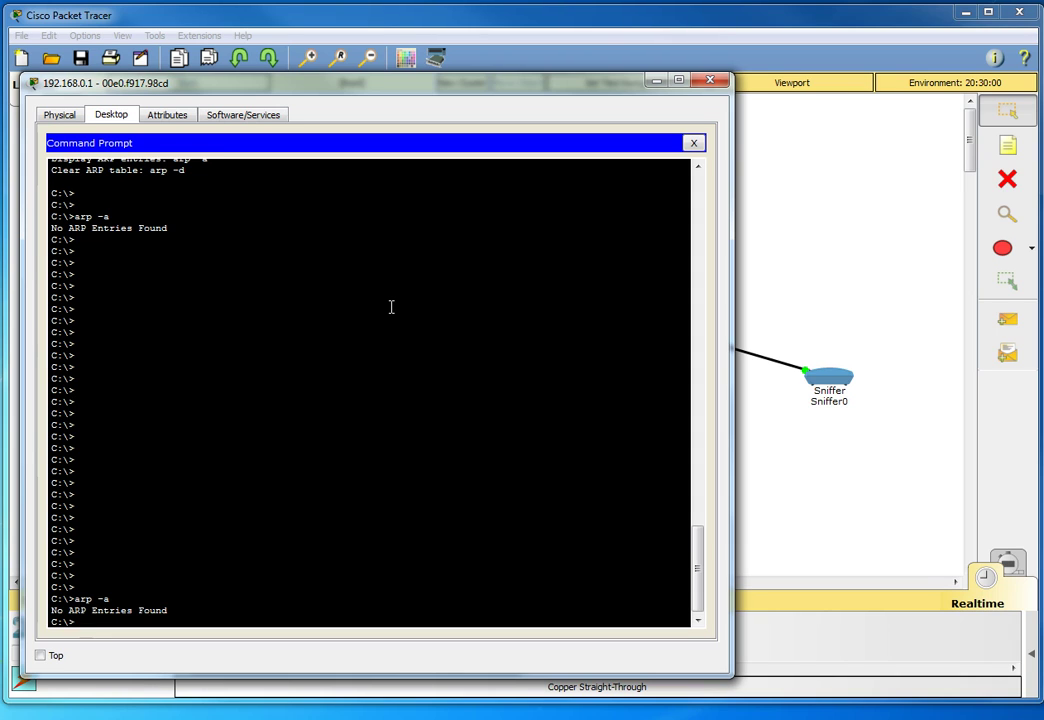
{"action": "key", "text": "Return"}
{"action": "key", "text": "Return"}
{"action": "key", "text": "Return"}
{"action": "key", "text": "Return"}
{"action": "key", "text": "Return"}
- Send a single ping to 192.168.0.3 with ping -n 1 192.168.0.3 and close the PC's window
{"action": "type", "text": "ping 19"}
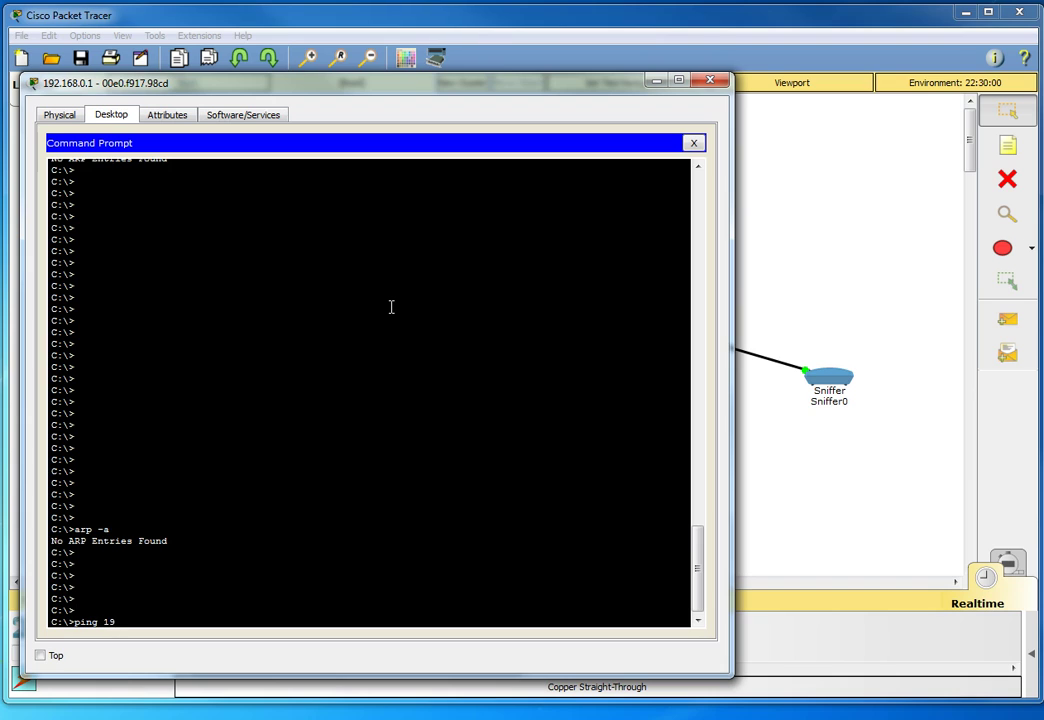
{"action": "type", "text": "2.168.0.3"}
{"action": "left_click_drag", "start_coordinate": [540, 84], "coordinate": [566, 175]}
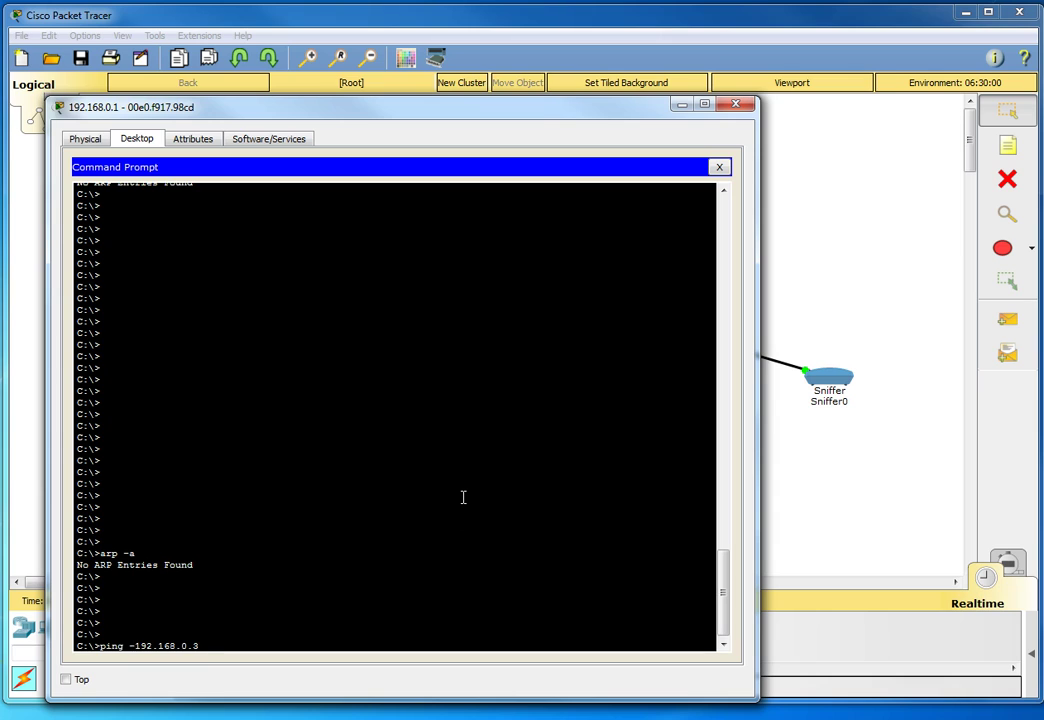
{"action": "type", "text": "1"}
{"action": "key", "text": "Return"}
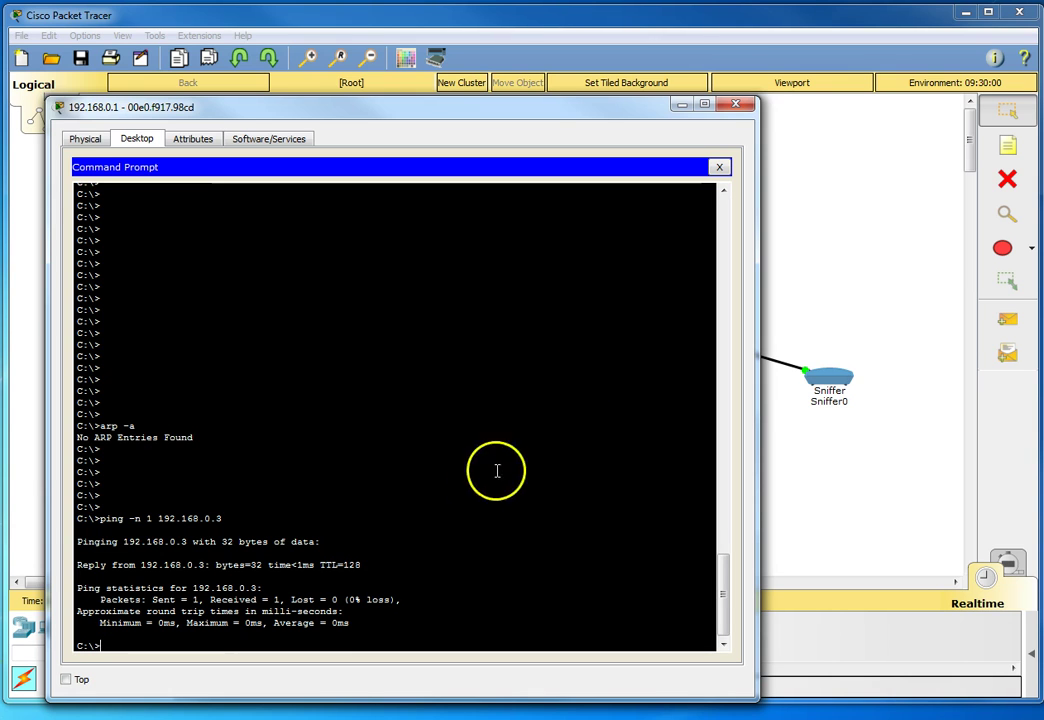
{"action": "left_click", "coordinate": [737, 104]}
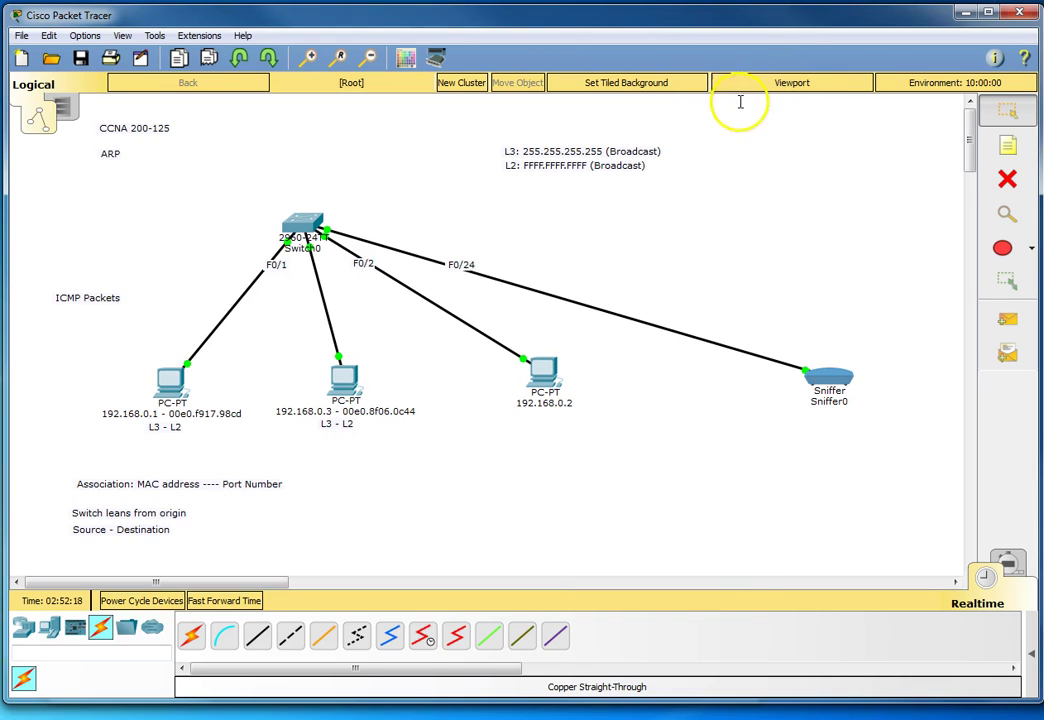
- Open Sniffer0 in an enlarged window and examine the first ICMP packet's Ethernet II, IP and ICMP headers
{"action": "left_click", "coordinate": [836, 374]}
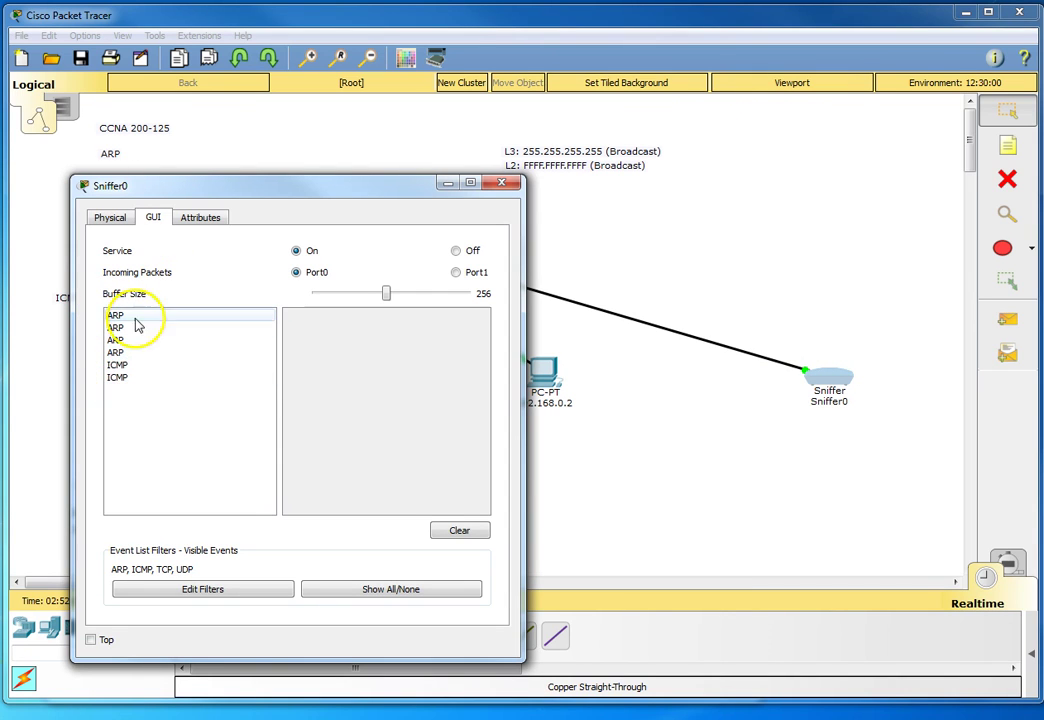
{"action": "left_click_drag", "start_coordinate": [518, 296], "coordinate": [1017, 290]}
{"action": "left_click_drag", "start_coordinate": [360, 200], "coordinate": [319, 29]}
{"action": "left_click_drag", "start_coordinate": [191, 487], "coordinate": [179, 682]}
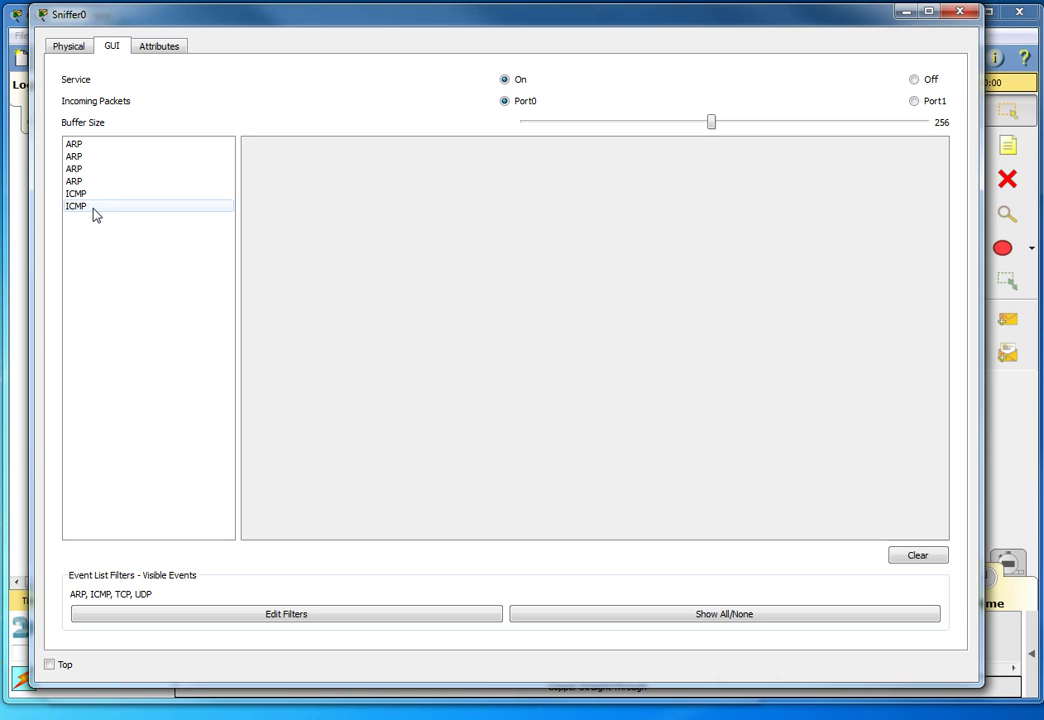
{"action": "left_click", "coordinate": [116, 195]}
{"action": "left_click", "coordinate": [481, 289]}
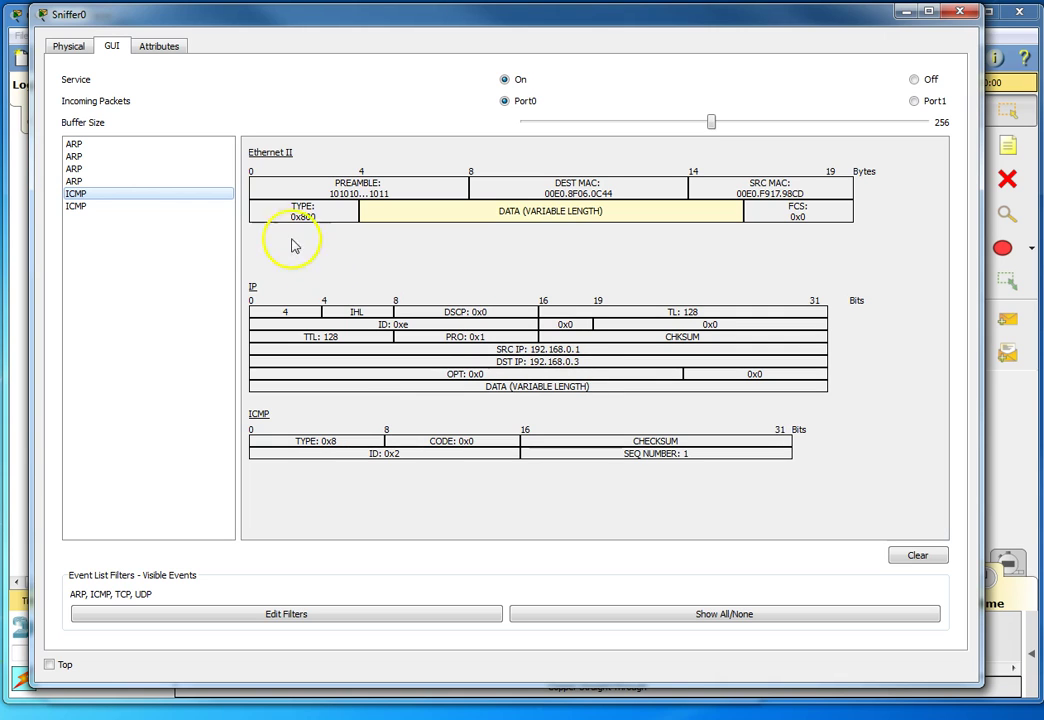
- Compare the captured ARP packets in Sniffer0, checking the opcode and the source and target addresses of the third and fourth ones
{"action": "left_click", "coordinate": [200, 182]}
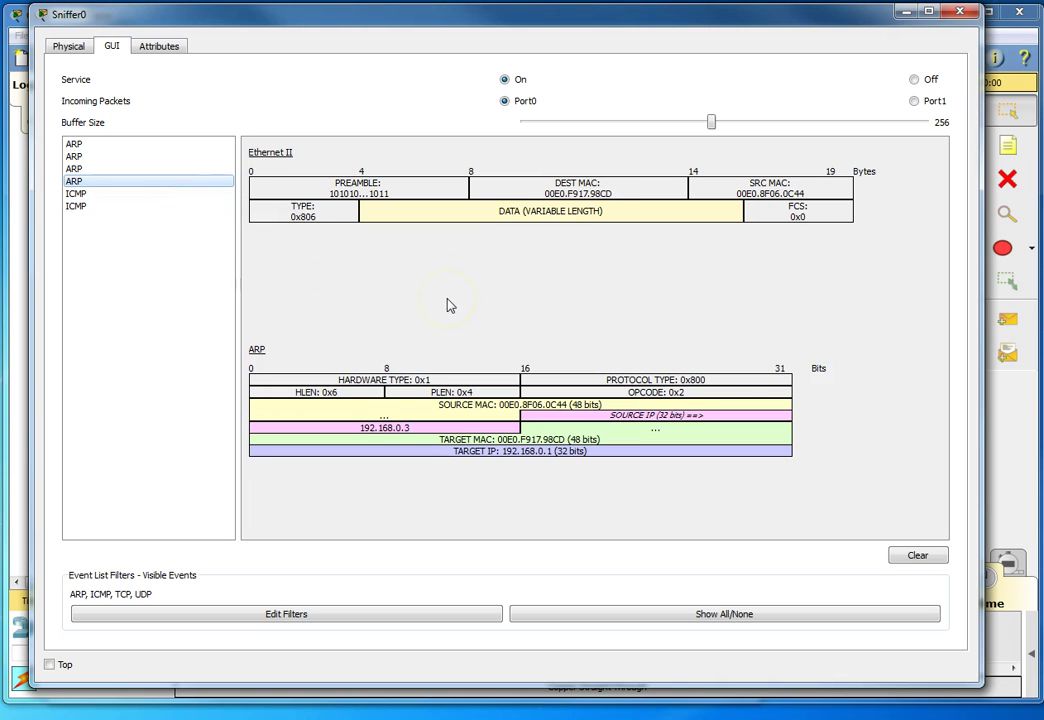
{"action": "left_click", "coordinate": [128, 168]}
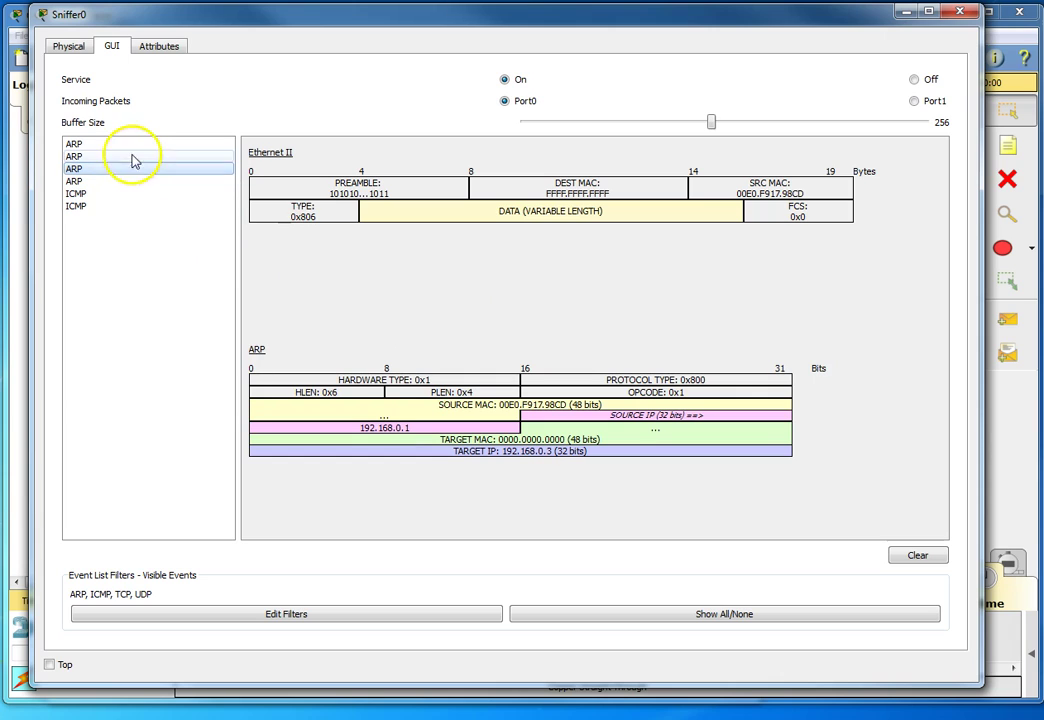
{"action": "left_click", "coordinate": [158, 157]}
{"action": "left_click", "coordinate": [162, 169]}
{"action": "left_click", "coordinate": [166, 181]}
{"action": "left_click", "coordinate": [160, 172]}
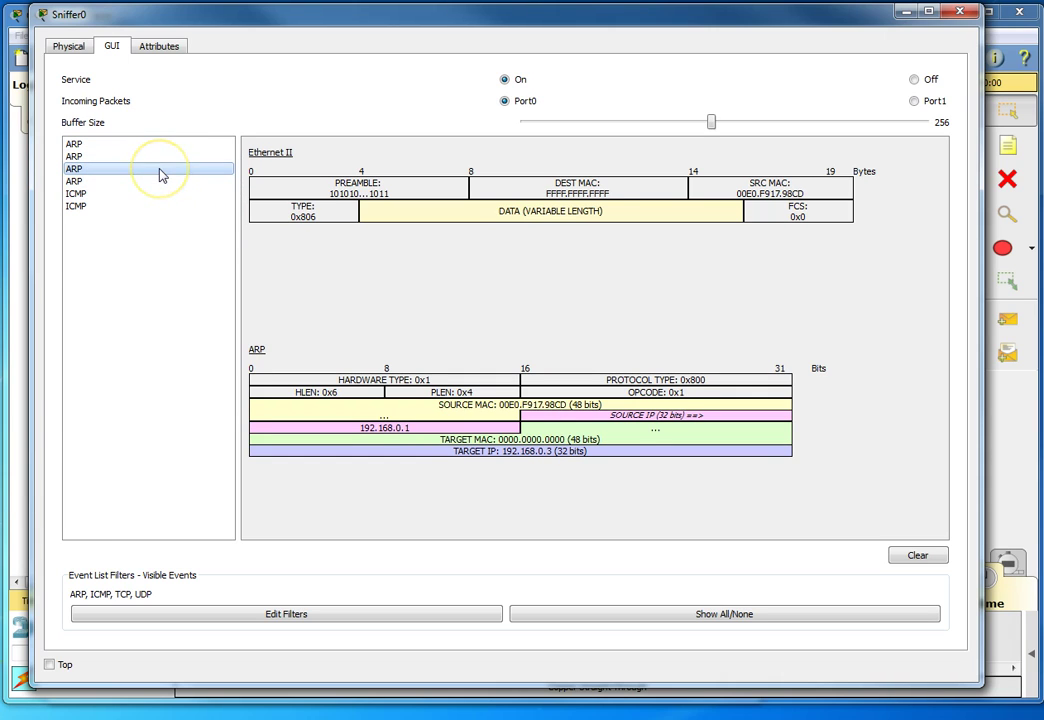
{"action": "left_click", "coordinate": [164, 181]}
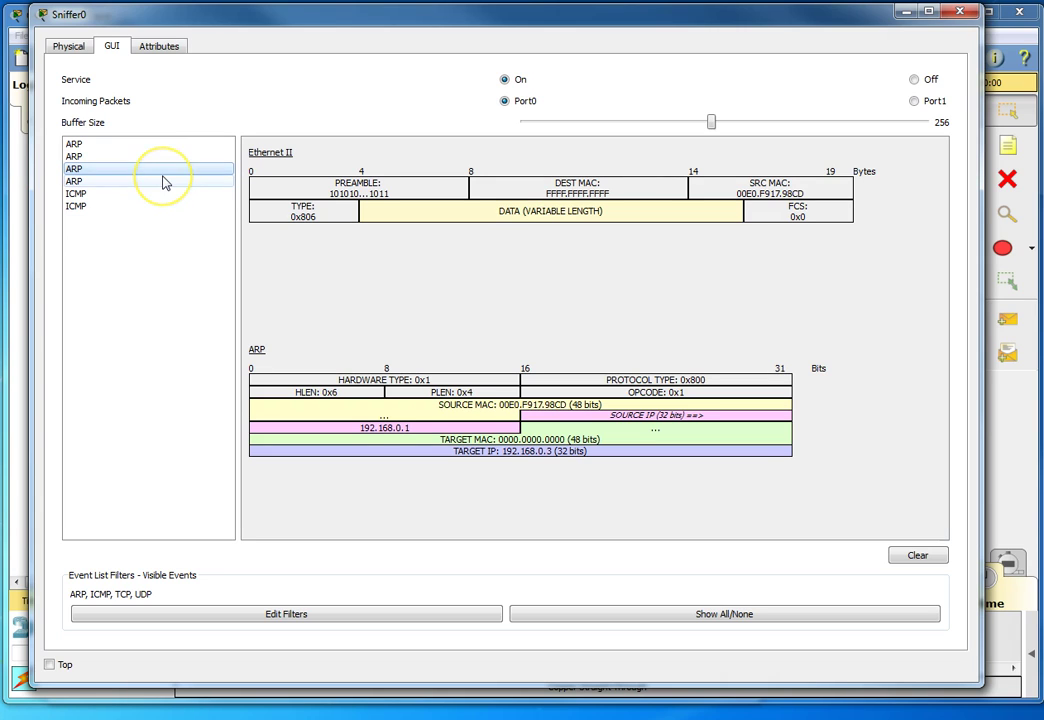
- Examine the third ARP packet in Sniffer0, matching its source and destination MAC addresses against the address labels in the topology
{"action": "left_click", "coordinate": [163, 170]}
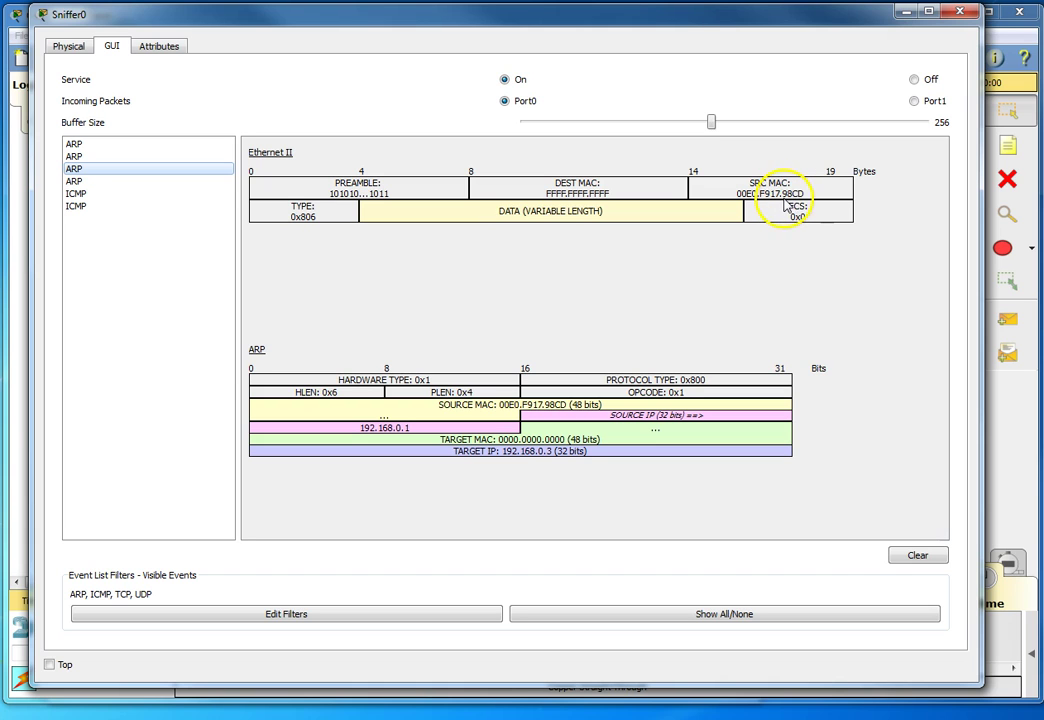
{"action": "left_click_drag", "start_coordinate": [745, 27], "coordinate": [803, 536]}
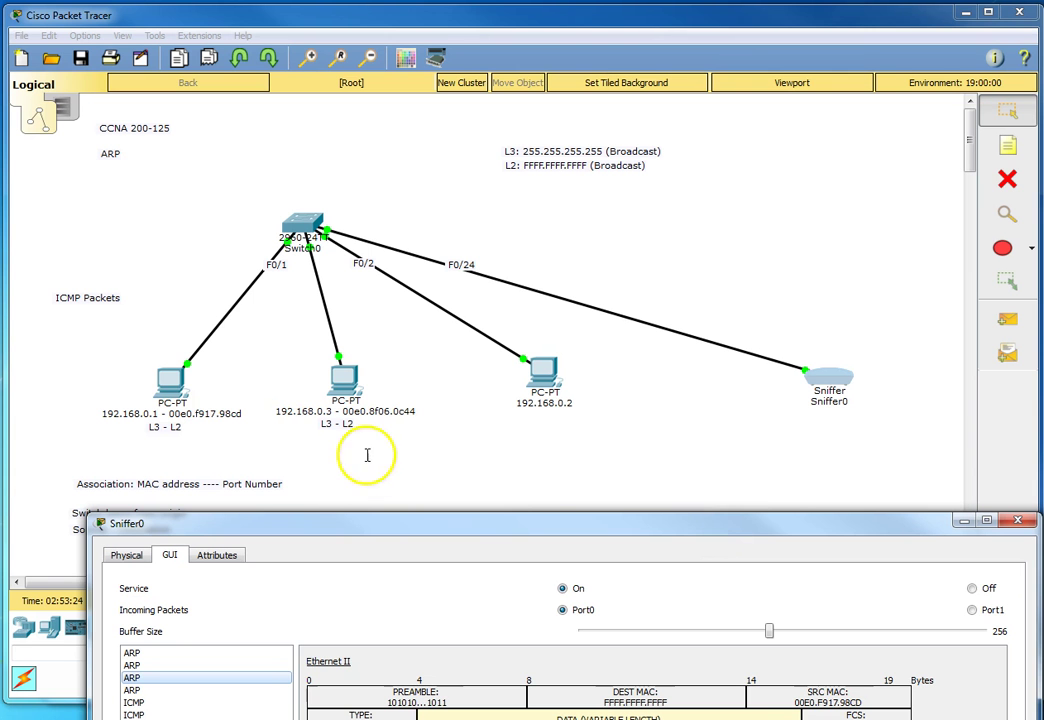
{"action": "left_click_drag", "start_coordinate": [365, 523], "coordinate": [311, 40]}
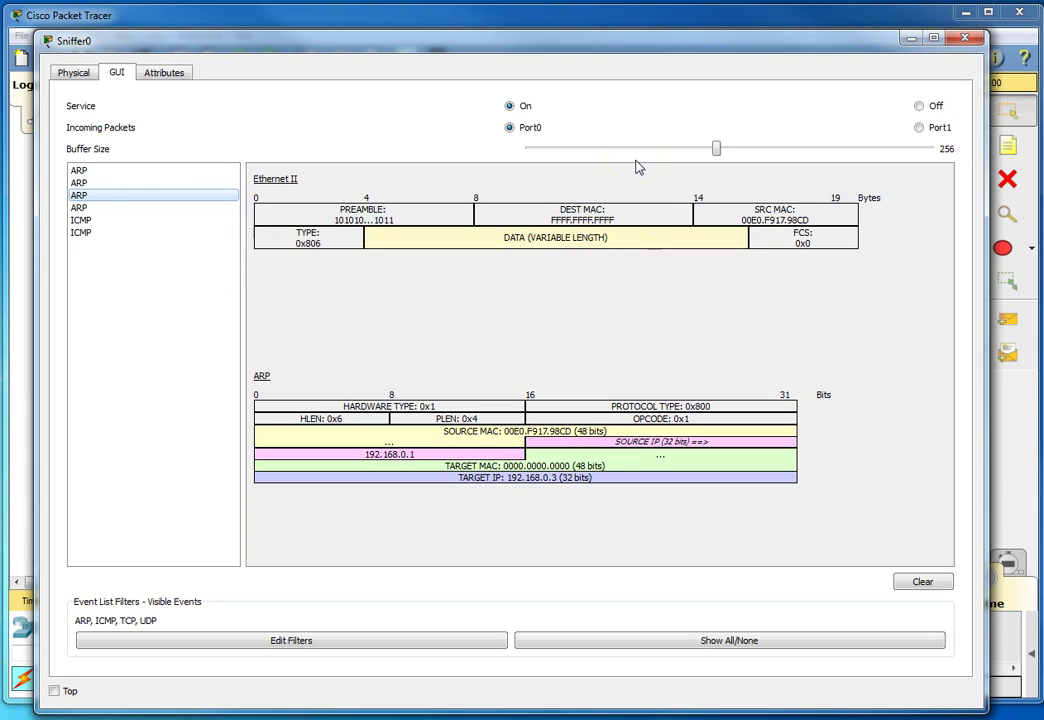
{"action": "left_click", "coordinate": [618, 206]}
{"action": "left_click", "coordinate": [603, 236]}
- Compare the third and fourth ARP packets with the first ICMP packet in Sniffer0, finishing on the fourth ARP packet
{"action": "left_click", "coordinate": [117, 208]}
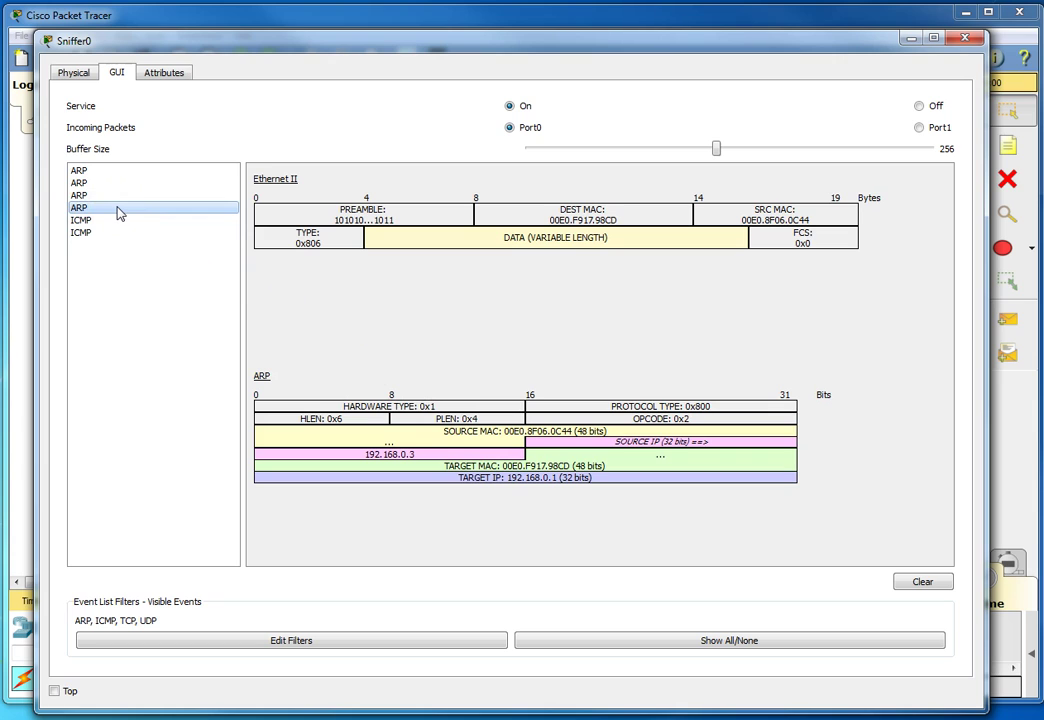
{"action": "left_click", "coordinate": [126, 221]}
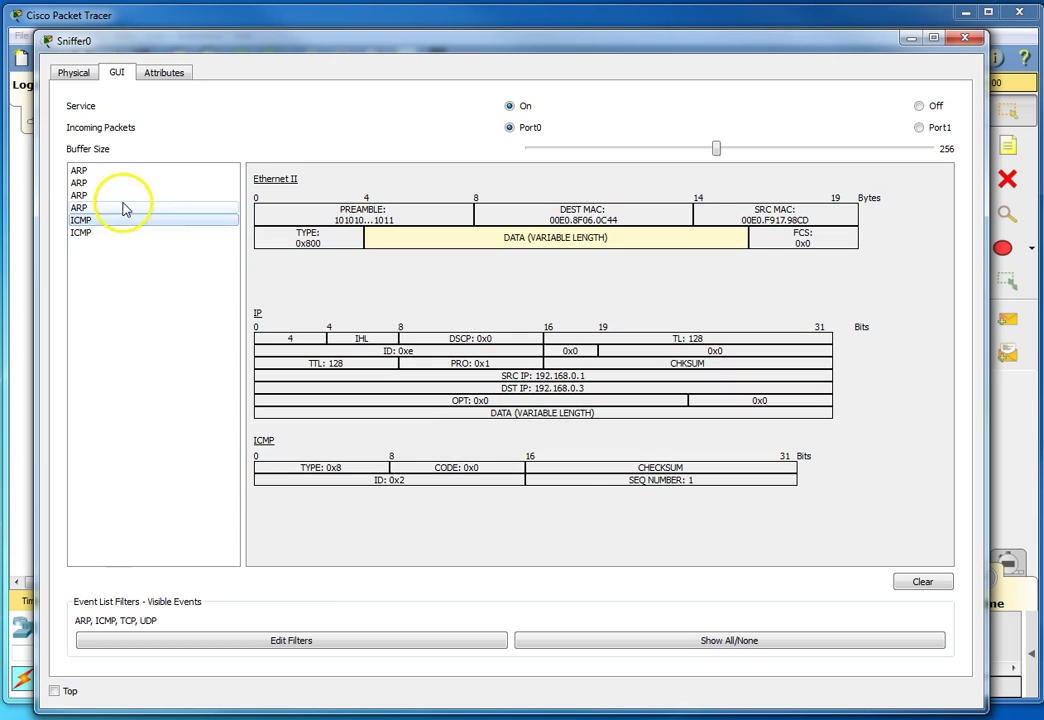
{"action": "left_click", "coordinate": [121, 208]}
{"action": "left_click", "coordinate": [128, 186]}
{"action": "left_click", "coordinate": [128, 196]}
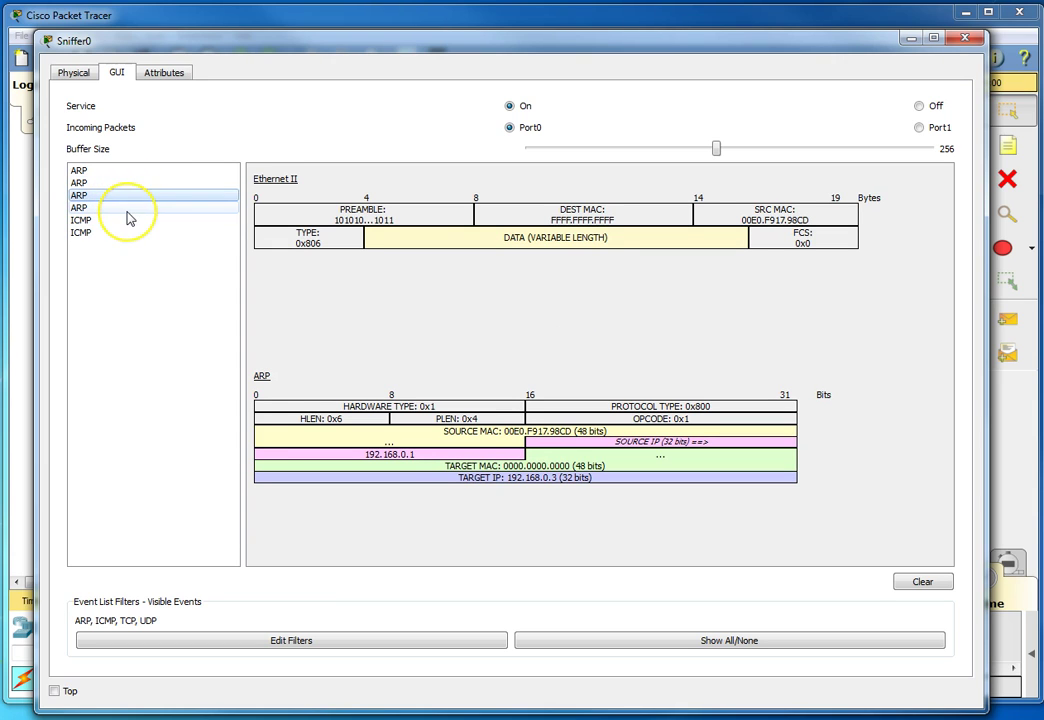
{"action": "left_click", "coordinate": [127, 210]}
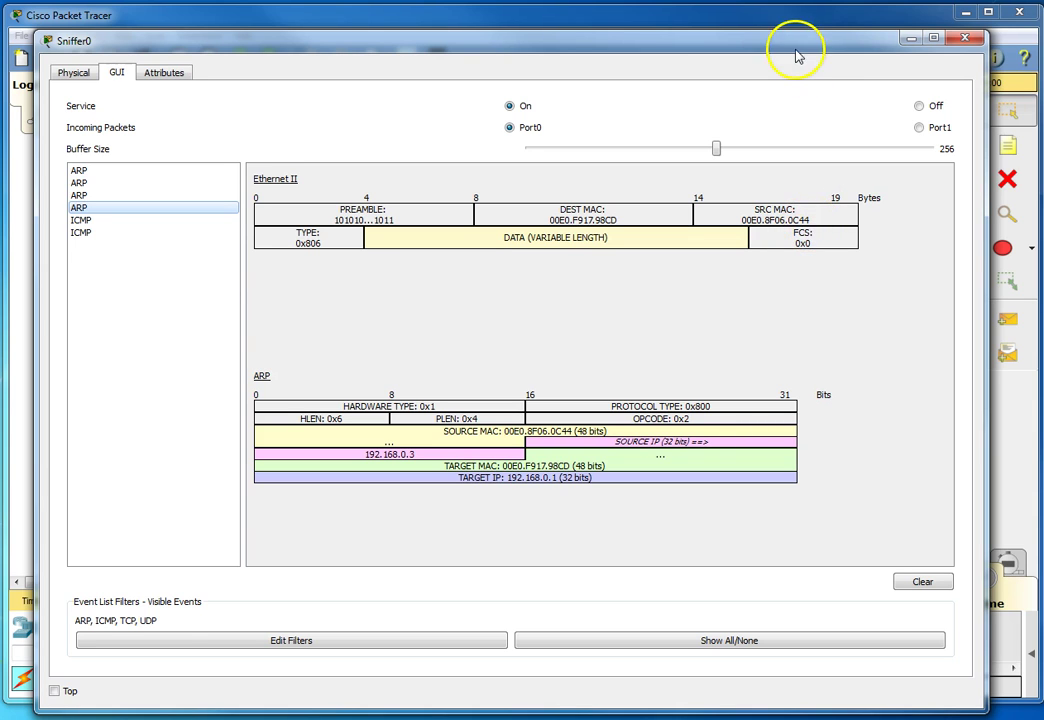
- Match the fourth ARP packet's source and target MAC and IP addresses with the labels under the 192.168.0.1 and 192.168.0.3 PCs
{"action": "left_click_drag", "start_coordinate": [797, 44], "coordinate": [745, 508]}
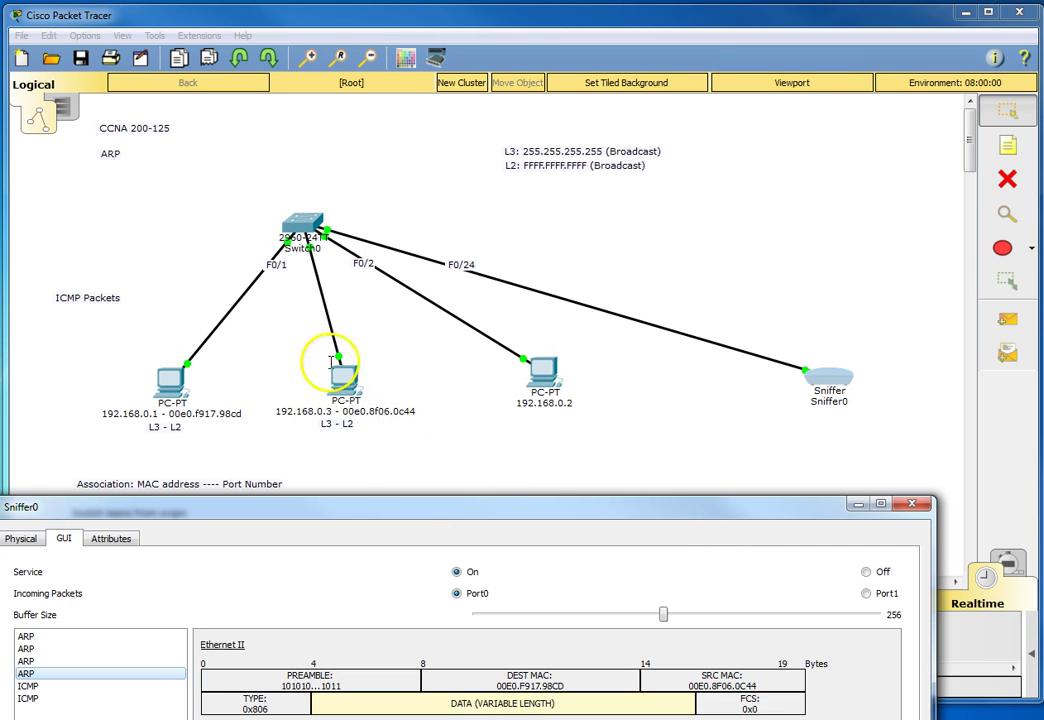
{"action": "left_click_drag", "start_coordinate": [450, 513], "coordinate": [494, 48]}
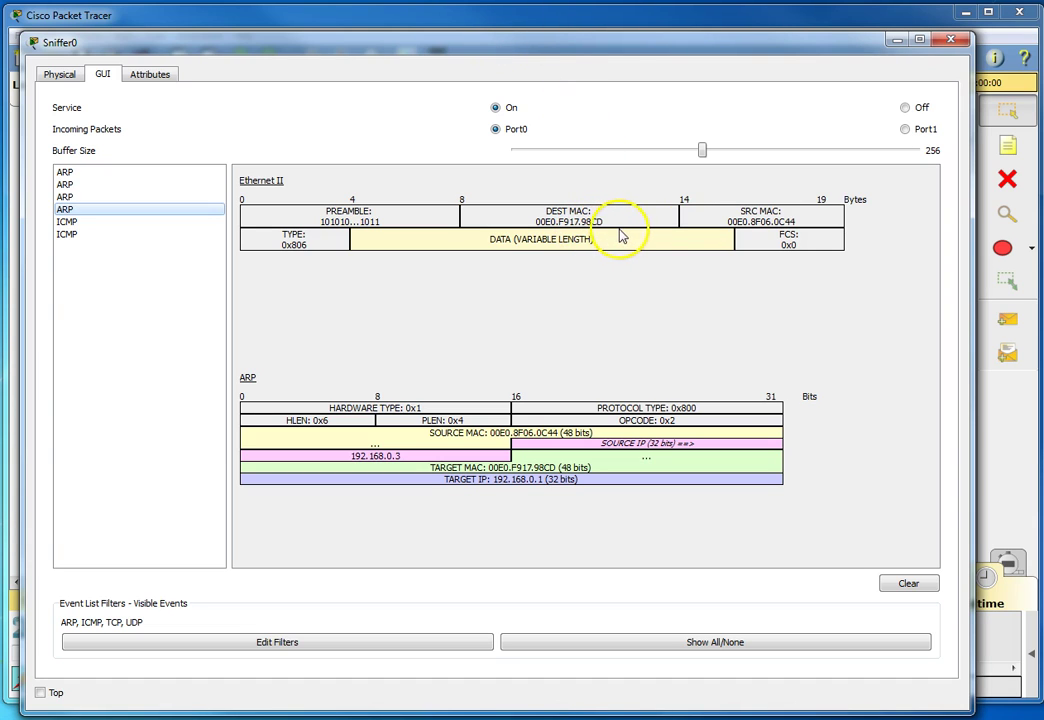
{"action": "left_click_drag", "start_coordinate": [568, 55], "coordinate": [661, 500]}
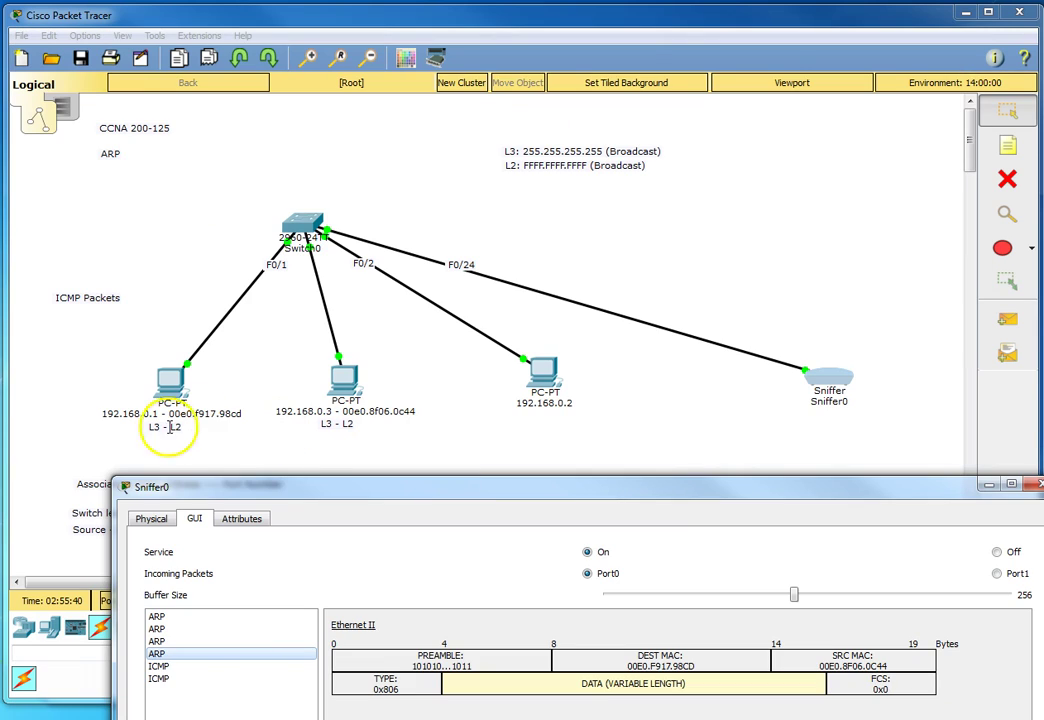
{"action": "left_click_drag", "start_coordinate": [275, 481], "coordinate": [226, 47]}
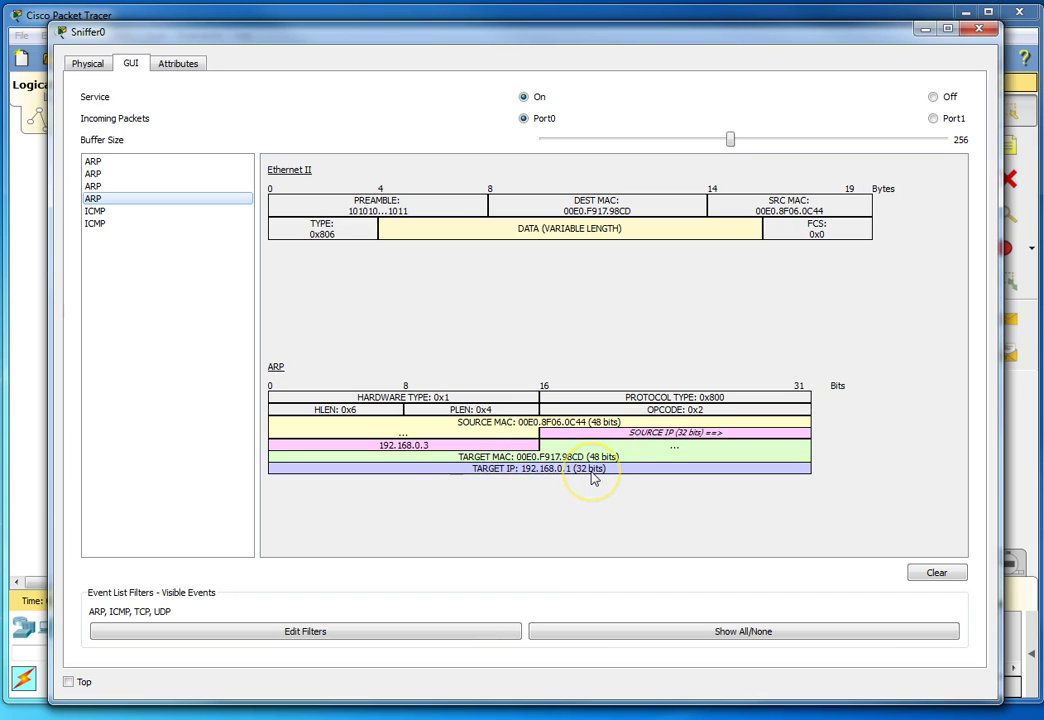
{"action": "left_click_drag", "start_coordinate": [820, 33], "coordinate": [817, 586]}
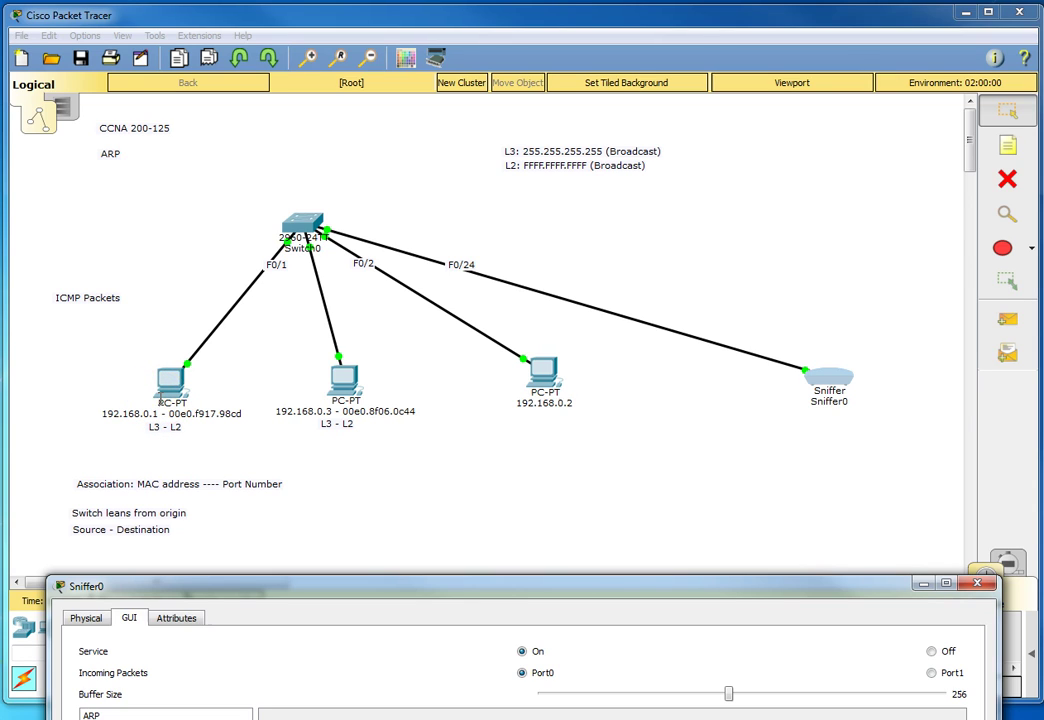
{"action": "left_click_drag", "start_coordinate": [210, 594], "coordinate": [195, 50]}
- Review the third and fourth ARP packets and both ICMP packets in capture order, checking their addresses, and close Sniffer0
{"action": "left_click", "coordinate": [100, 192]}
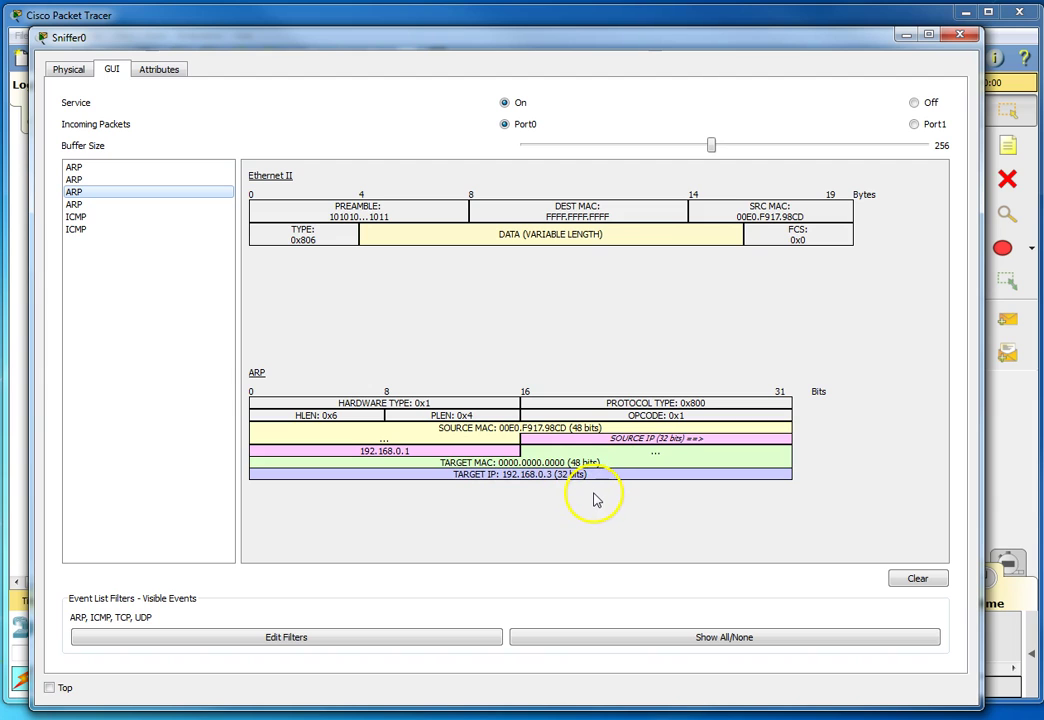
{"action": "left_click", "coordinate": [118, 204]}
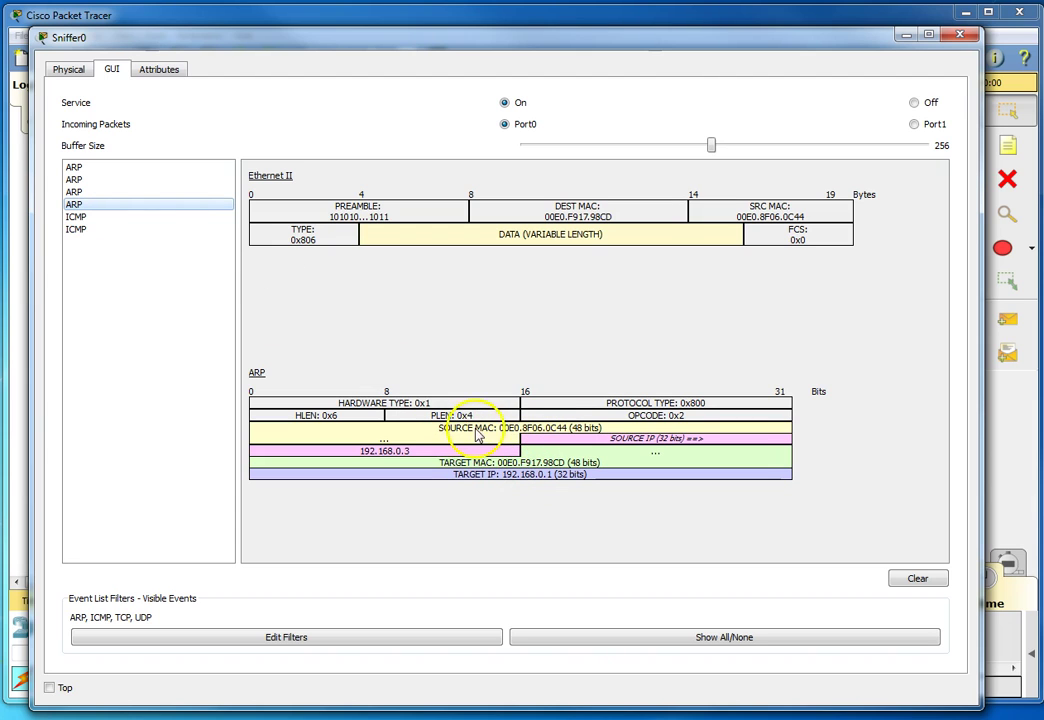
{"action": "left_click", "coordinate": [91, 219]}
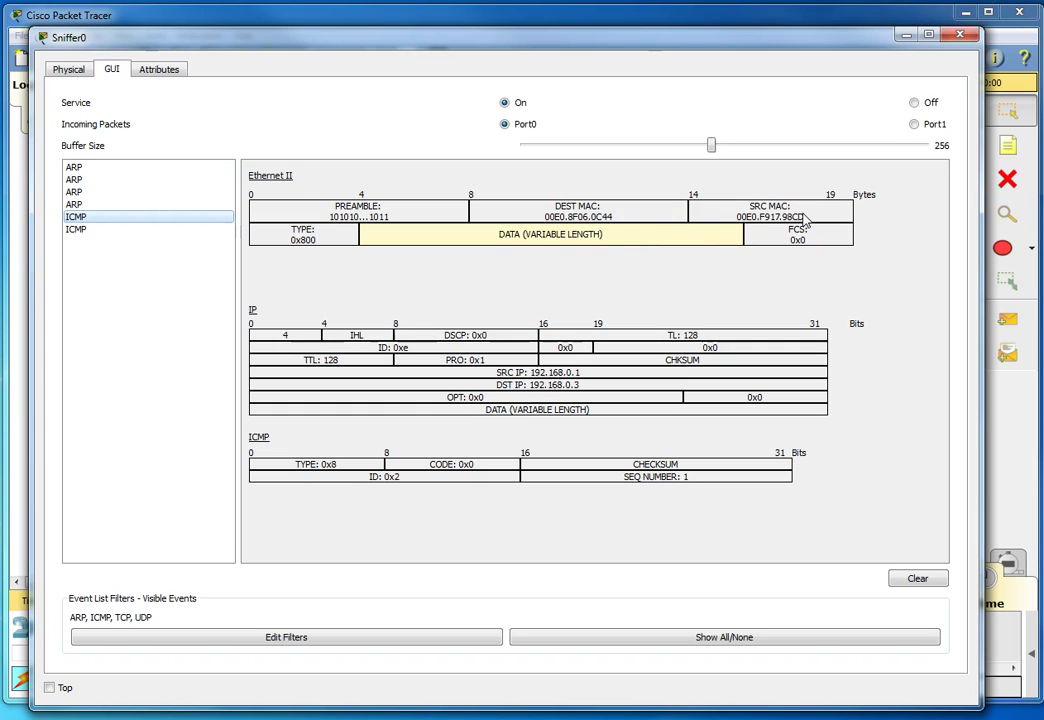
{"action": "left_click", "coordinate": [171, 232]}
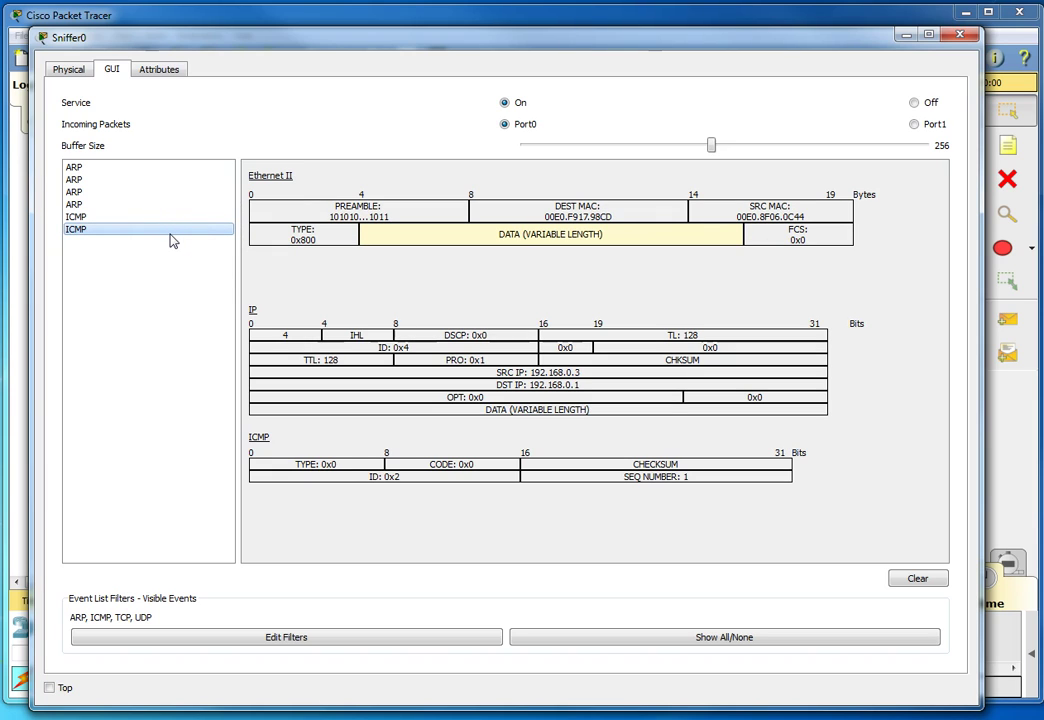
{"action": "left_click", "coordinate": [229, 247]}
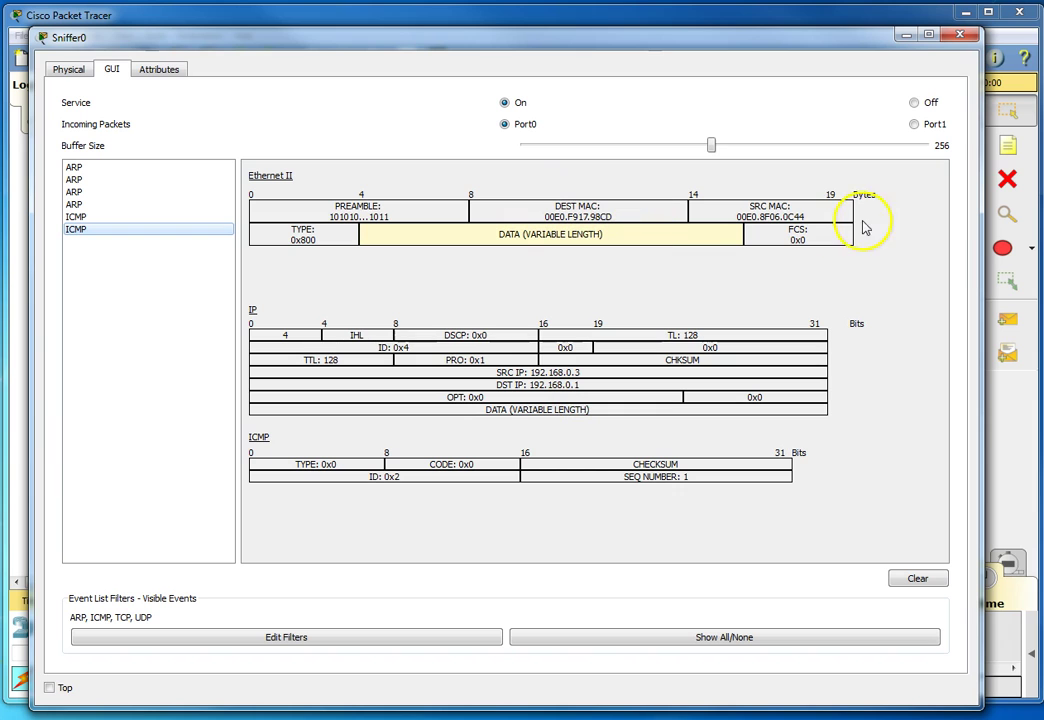
{"action": "left_click", "coordinate": [959, 34]}
- Open the command line of Switch0 and enter privileged EXEC mode with en
{"action": "left_click", "coordinate": [308, 222]}
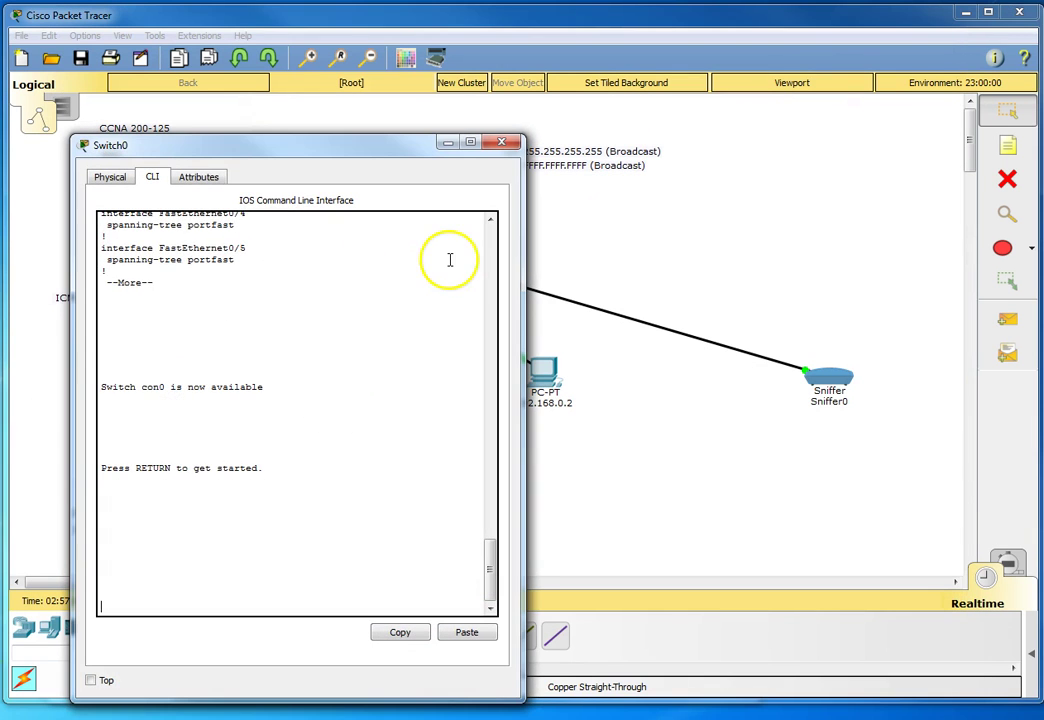
{"action": "key", "text": "Return"}
{"action": "key", "text": "Return"}
{"action": "key", "text": "Return"}
{"action": "type", "text": "en"}
{"action": "key", "text": "Return"}
{"action": "key", "text": "Return"}
{"action": "key", "text": "Return"}
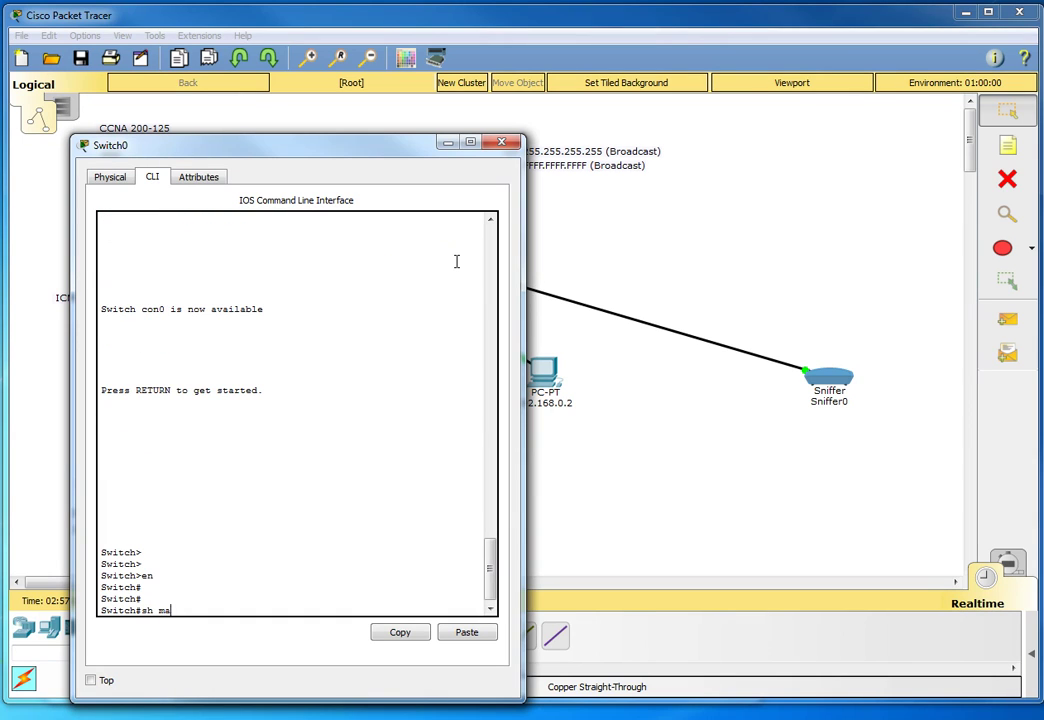
- Display the MAC address table of Switch0 with sh mac-address-table and close the switch's window
{"action": "type", "text": "sh mac-ad"}
{"action": "key", "text": "Tab"}
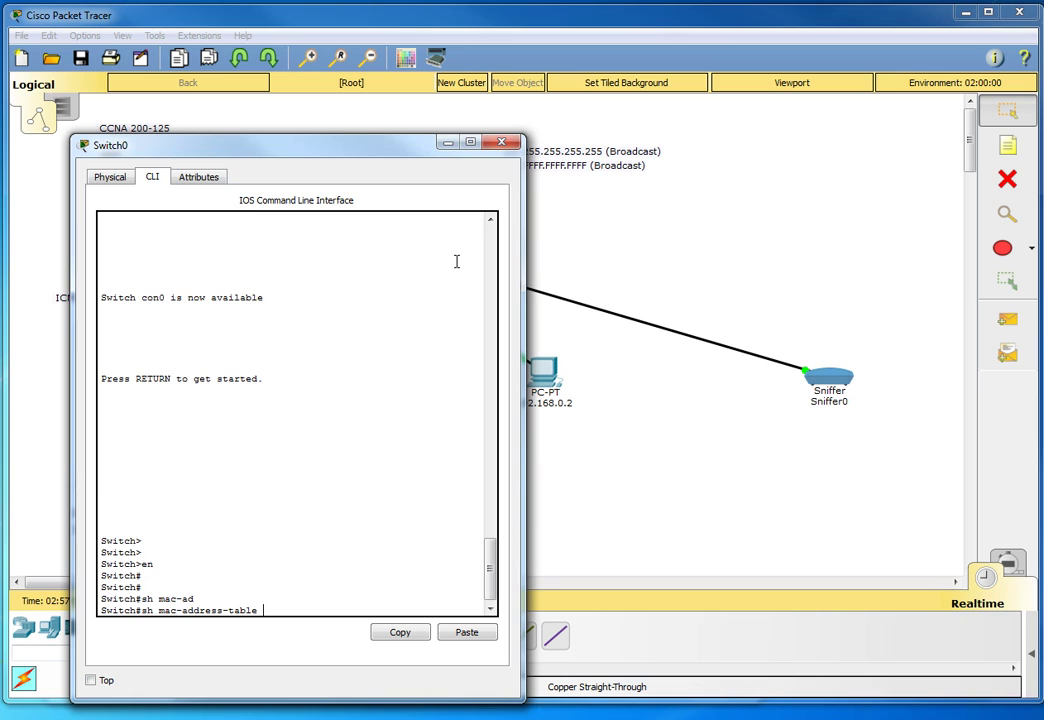
{"action": "key", "text": "Return"}
{"action": "key", "text": "Return"}
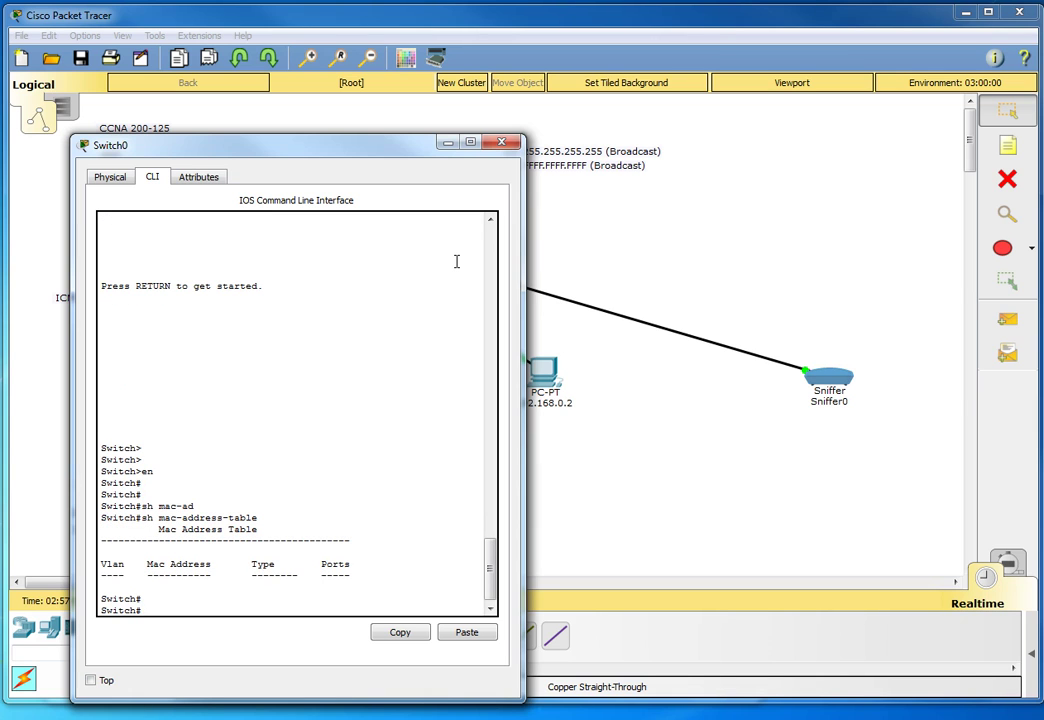
{"action": "left_click", "coordinate": [503, 142]}
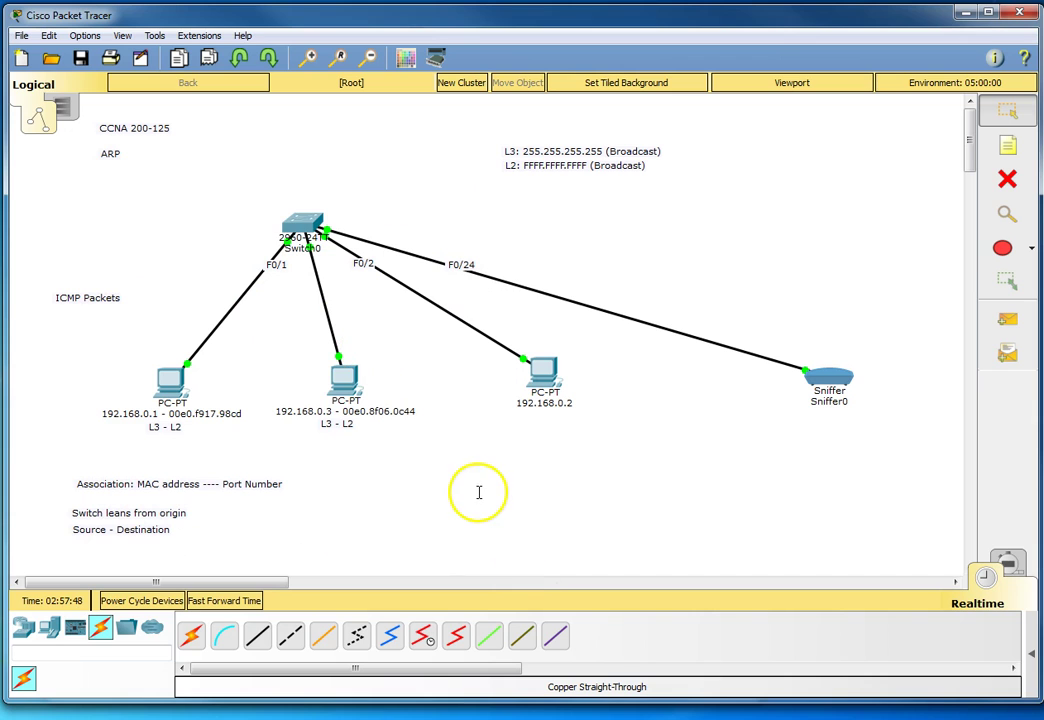
- Check the ARP table of the 192.168.0.1 PC with arp -a, highlight the entry's type and close the PC's window
{"action": "left_click", "coordinate": [165, 377]}
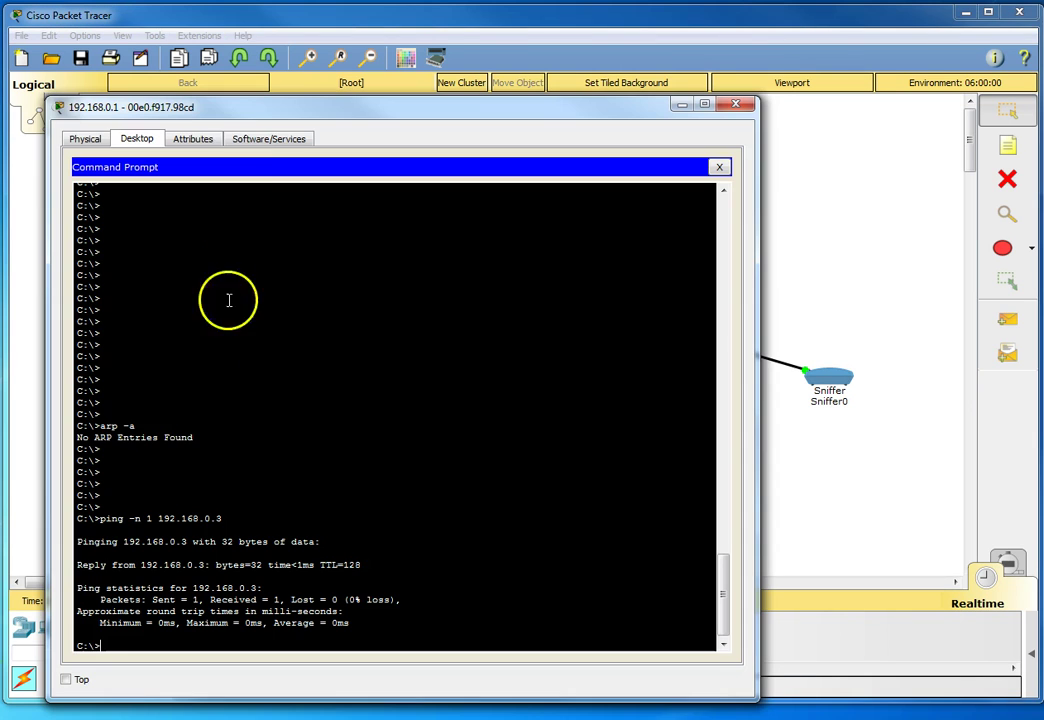
{"action": "key", "text": "Return"}
{"action": "key", "text": "Return"}
{"action": "left_click_drag", "start_coordinate": [233, 112], "coordinate": [262, 43]}
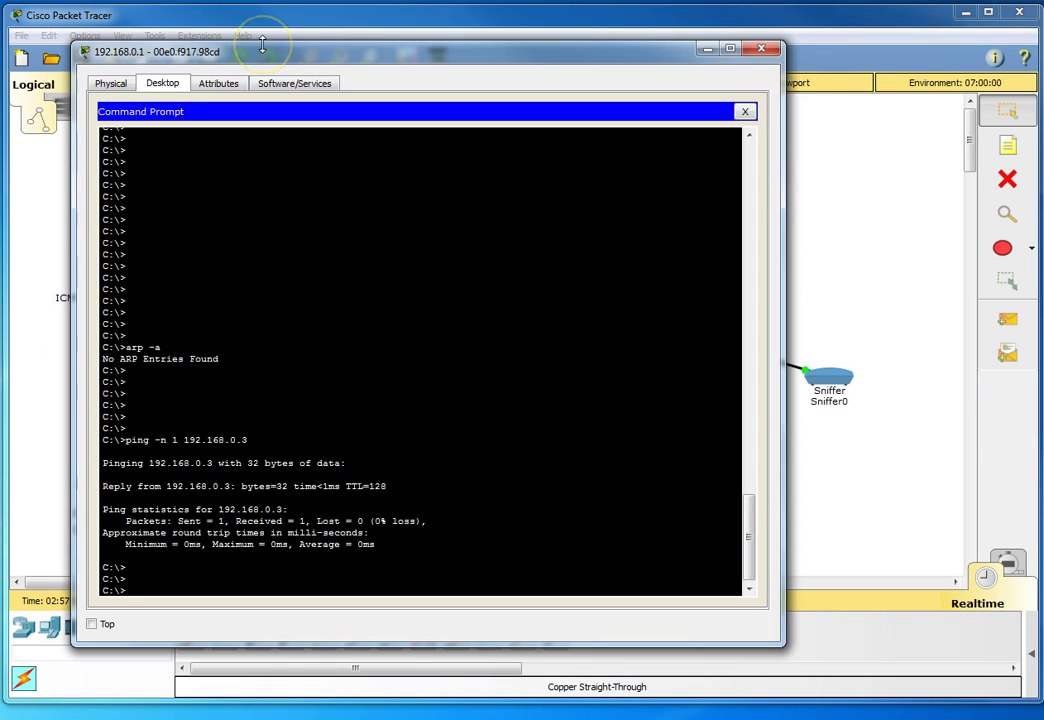
{"action": "key", "text": "Return"}
{"action": "key", "text": "Return"}
{"action": "key", "text": "Return"}
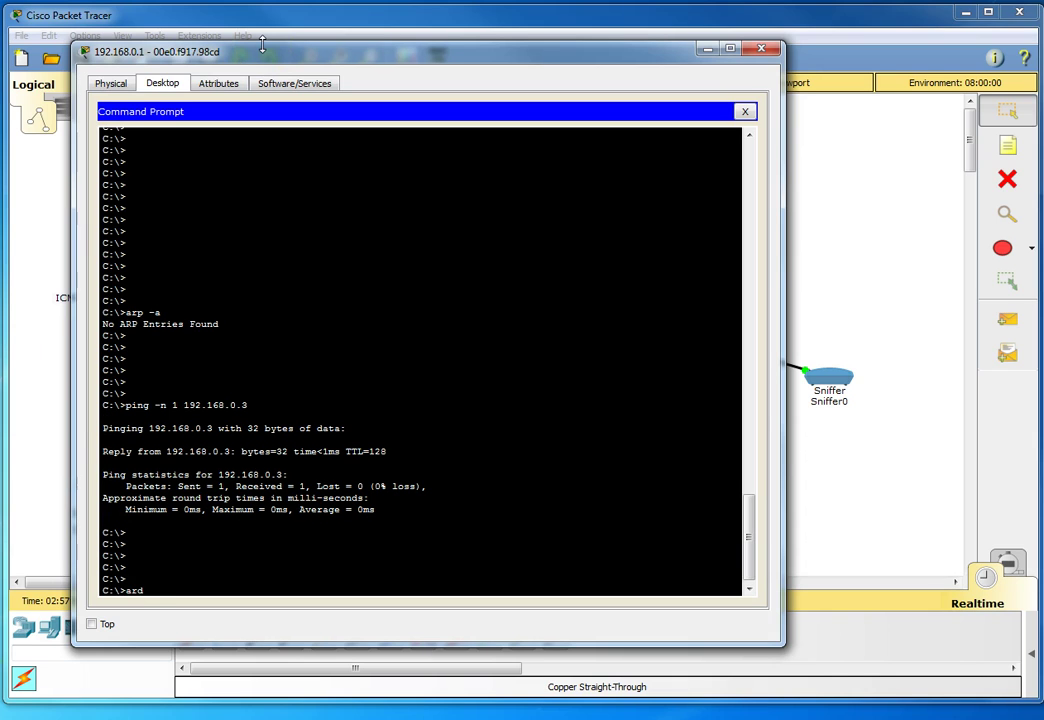
{"action": "type", "text": "arp -a"}
{"action": "key", "text": "Return"}
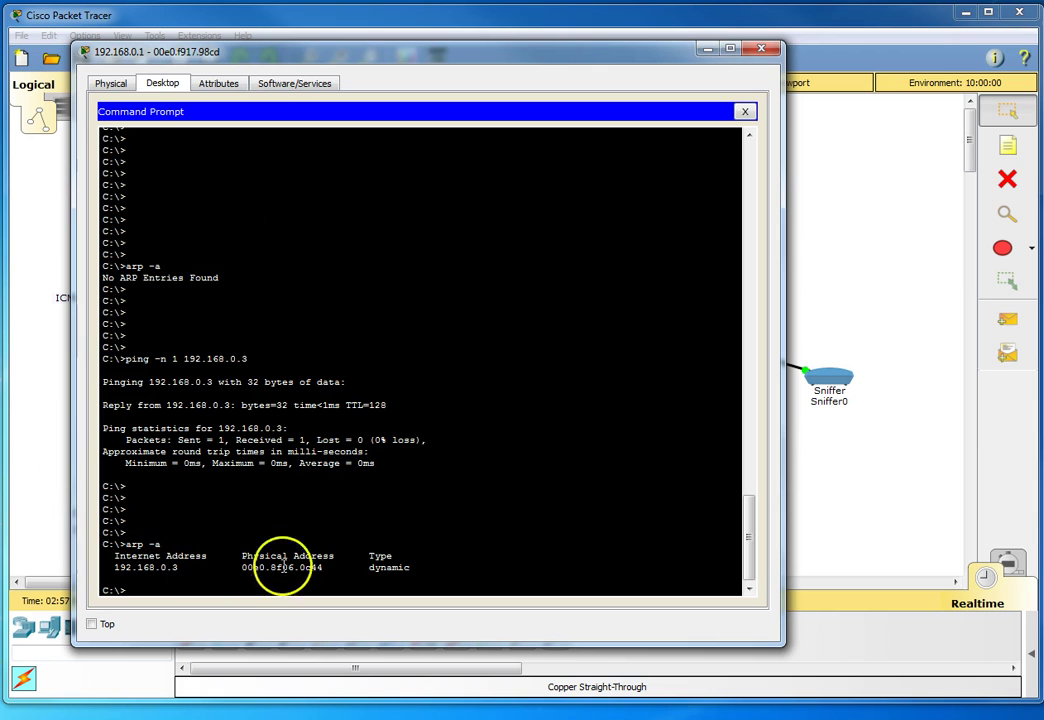
{"action": "left_click_drag", "start_coordinate": [368, 567], "coordinate": [412, 567]}
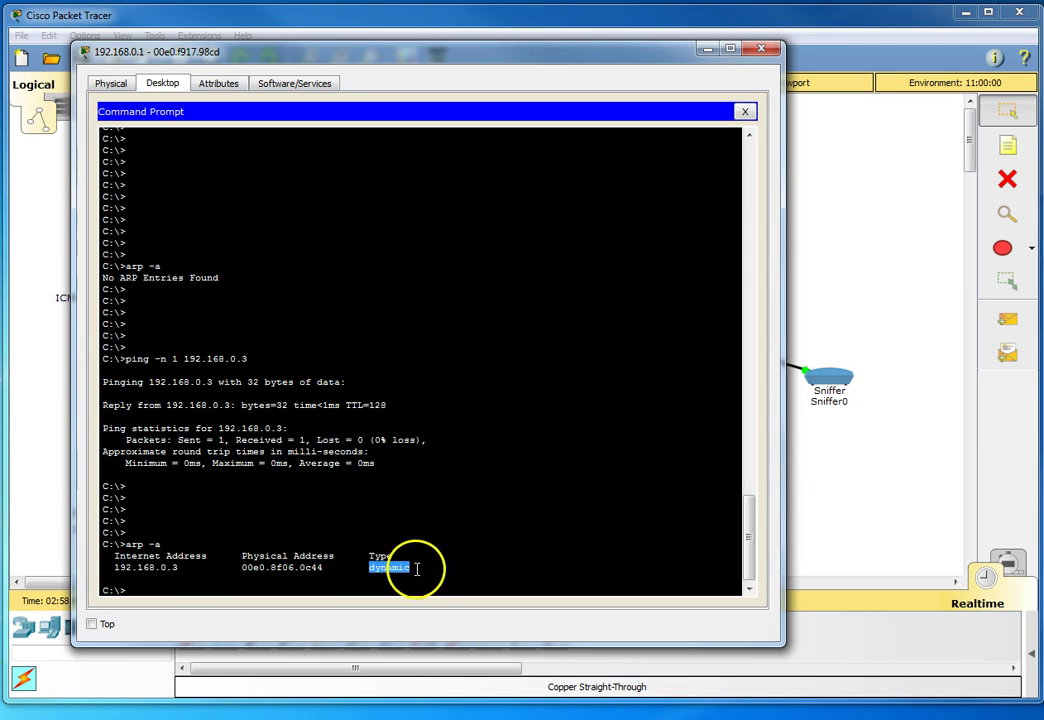
{"action": "left_click", "coordinate": [761, 49]}
- Check the ARP table of the 192.168.0.2 PC with arp -a in its Command Prompt and close the PC's window
{"action": "left_click", "coordinate": [611, 366]}
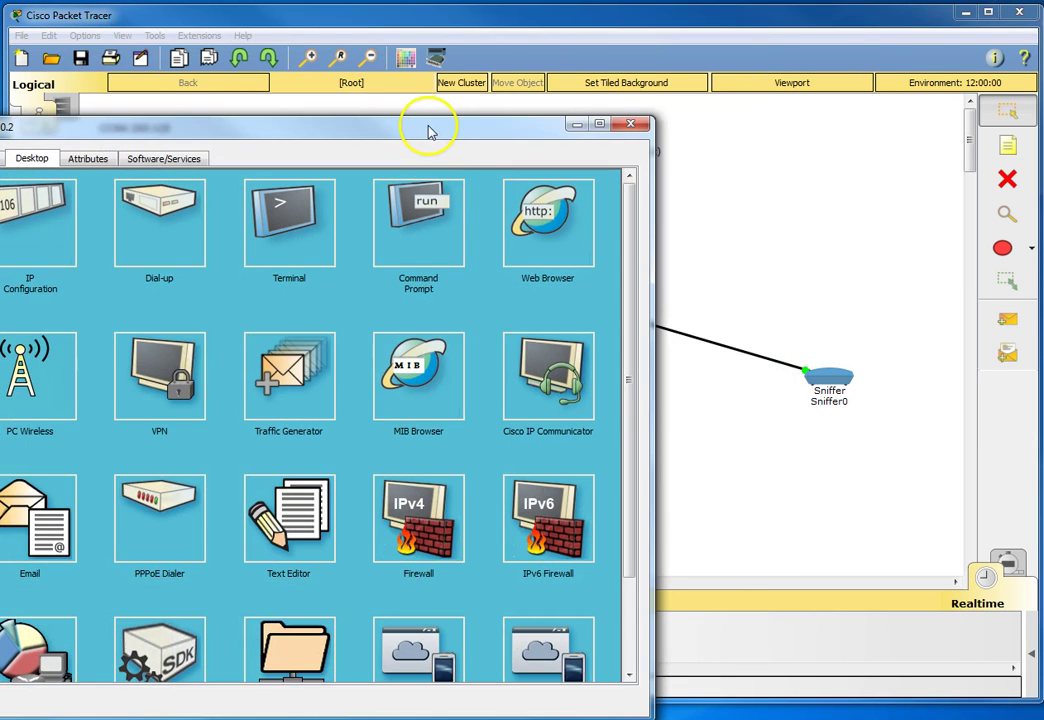
{"action": "left_click_drag", "start_coordinate": [445, 118], "coordinate": [626, 80]}
{"action": "left_click", "coordinate": [630, 180]}
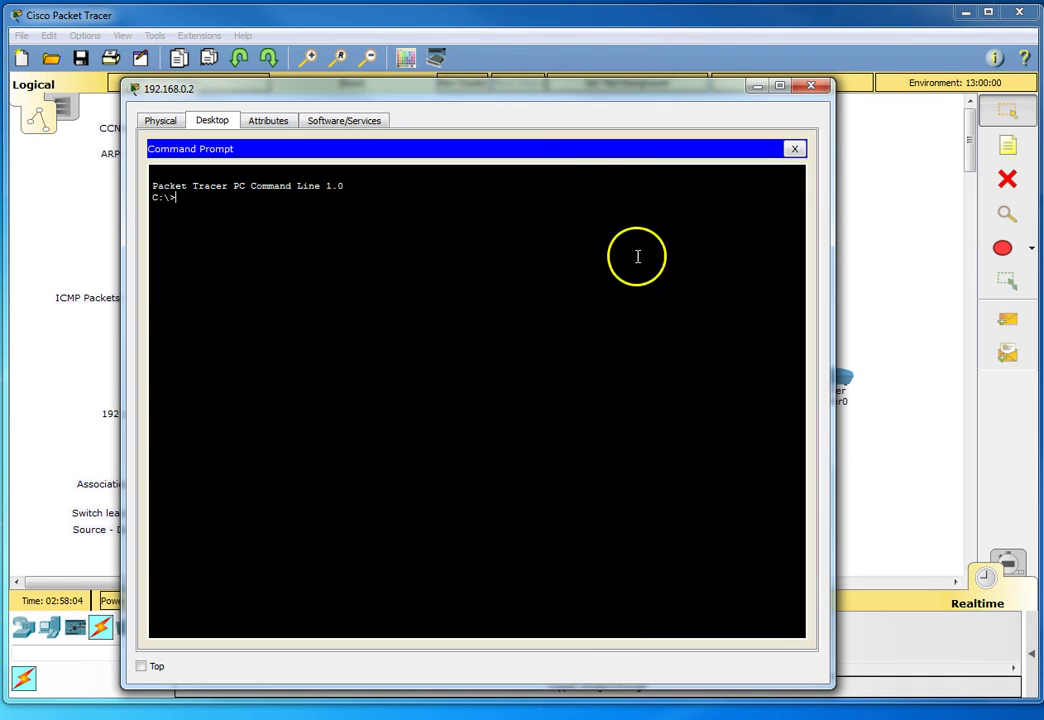
{"action": "type", "text": "ar"}
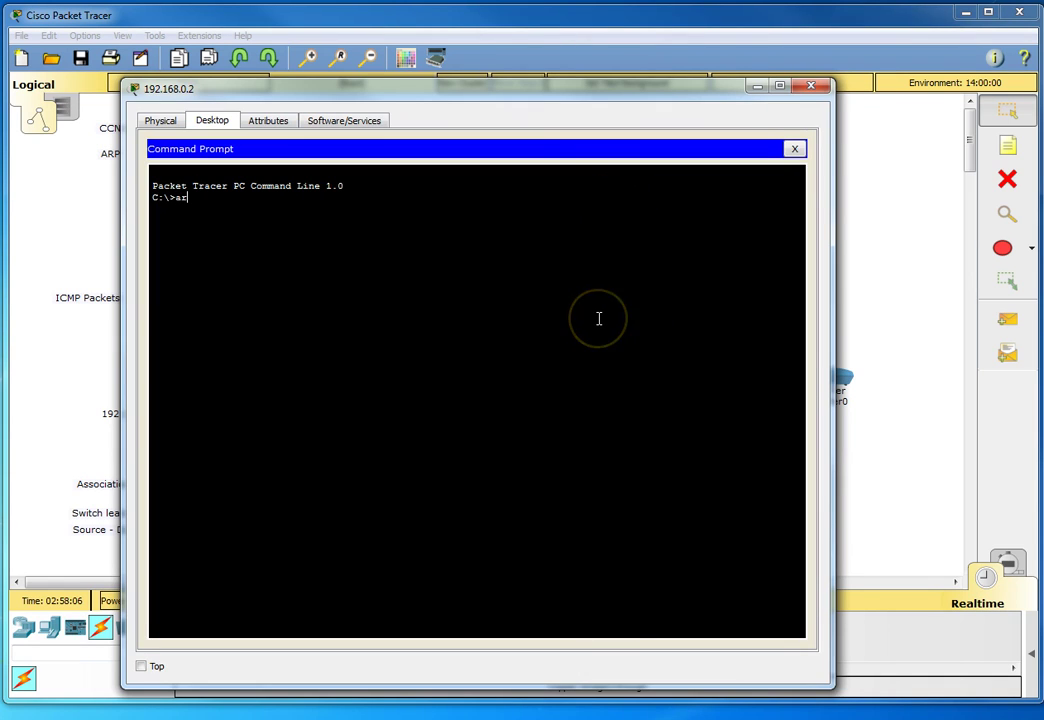
{"action": "type", "text": "p -a"}
{"action": "key", "text": "Return"}
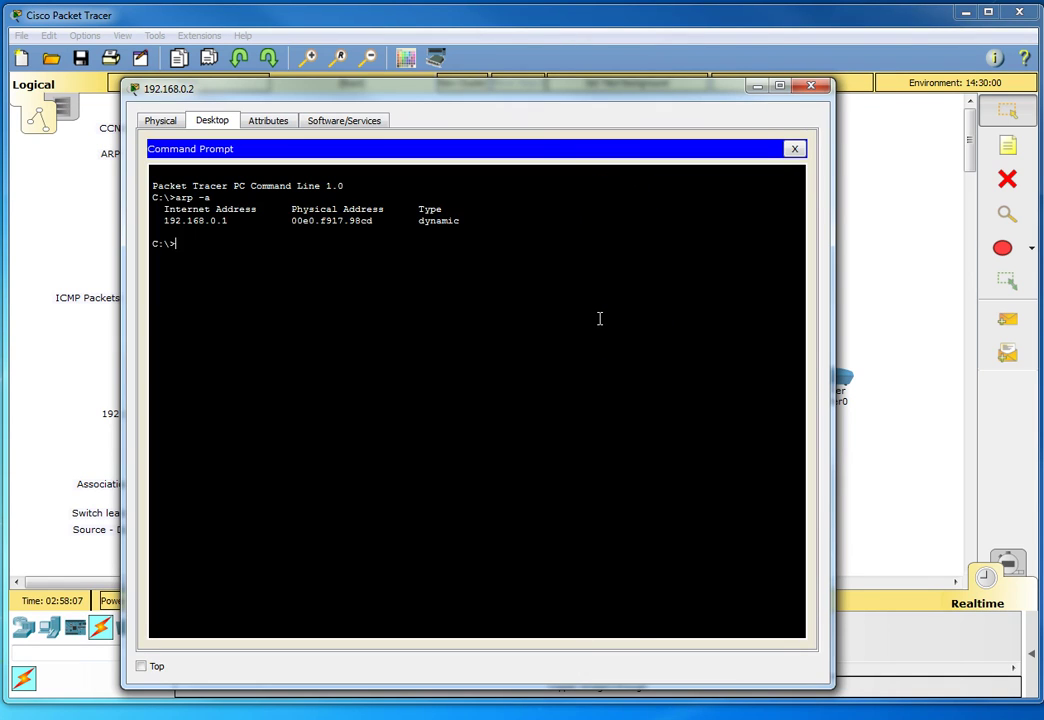
{"action": "left_click", "coordinate": [806, 90]}
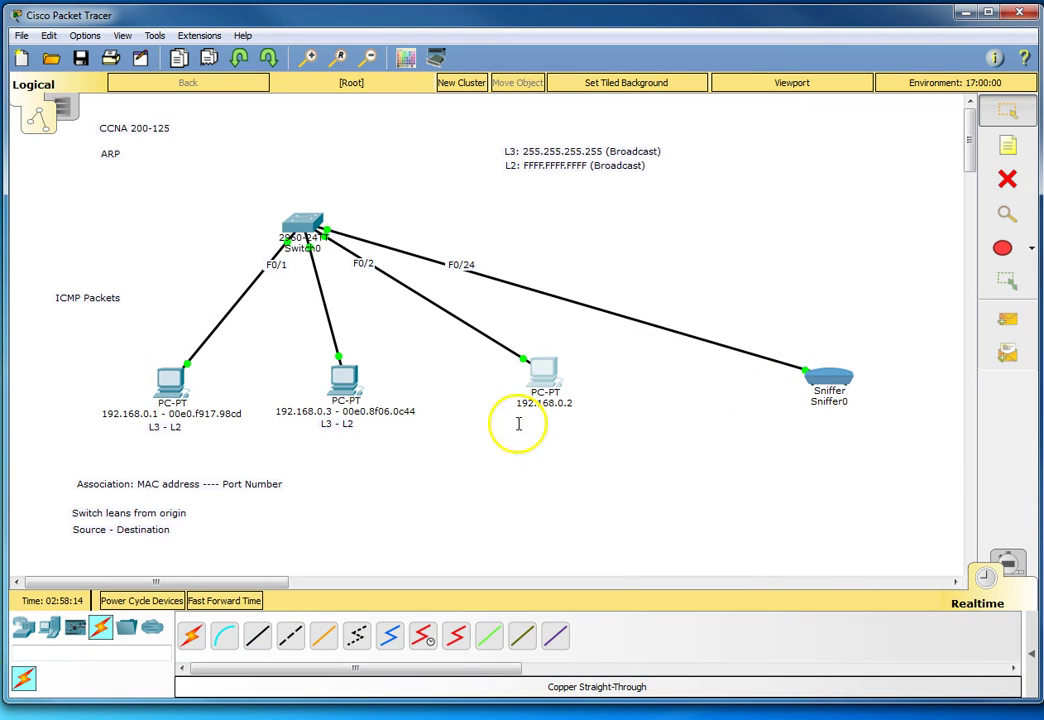
- Clear the captured packets in Sniffer0 and close its window
{"action": "left_click", "coordinate": [829, 380]}
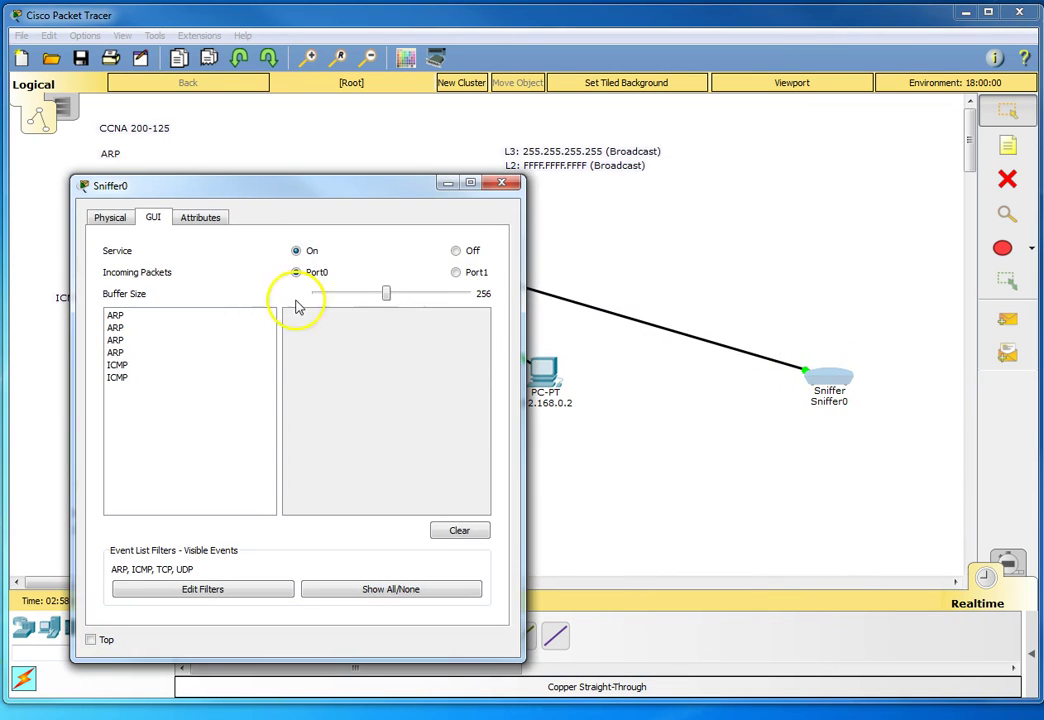
{"action": "left_click", "coordinate": [455, 530]}
{"action": "left_click", "coordinate": [503, 182]}
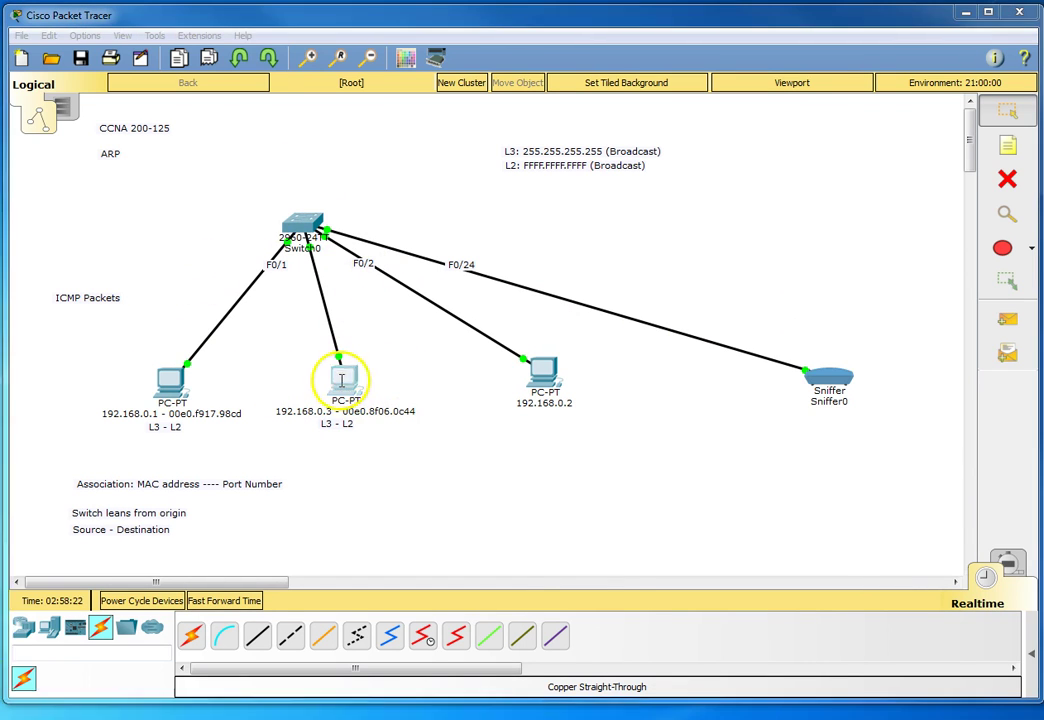
- Open the Command Prompt of the 192.168.0.3 PC and try to run ping -l 1 192.168.0.1
{"action": "left_click", "coordinate": [343, 378]}
{"action": "left_click_drag", "start_coordinate": [307, 133], "coordinate": [727, 70]}
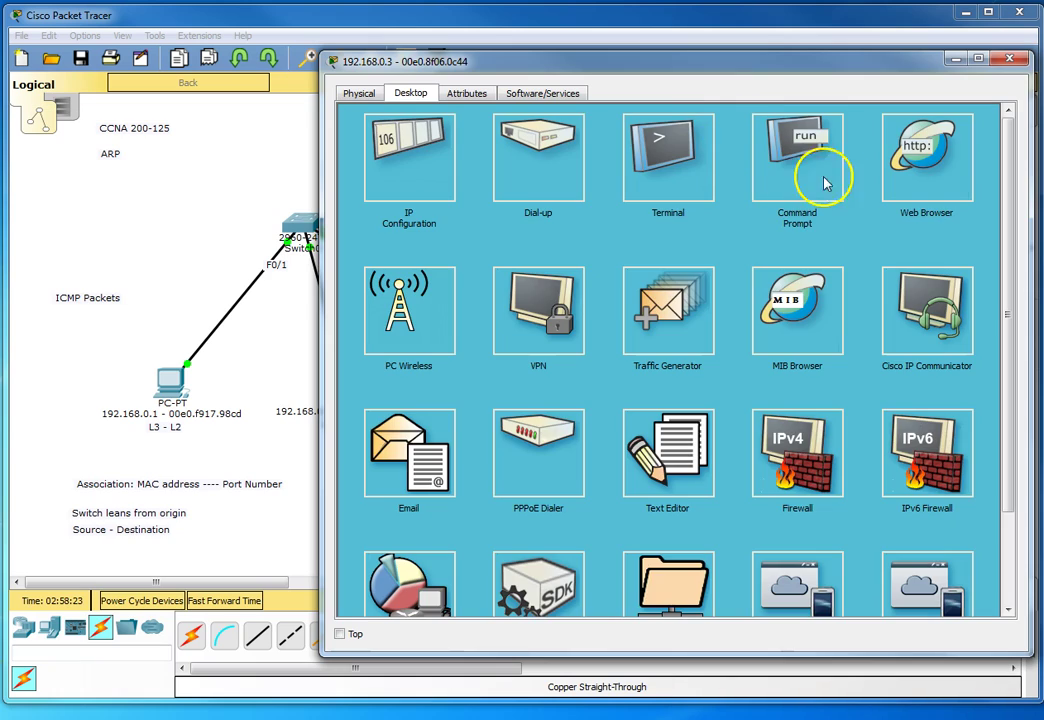
{"action": "left_click", "coordinate": [771, 160]}
{"action": "key", "text": "Return"}
{"action": "key", "text": "Return"}
{"action": "key", "text": "Return"}
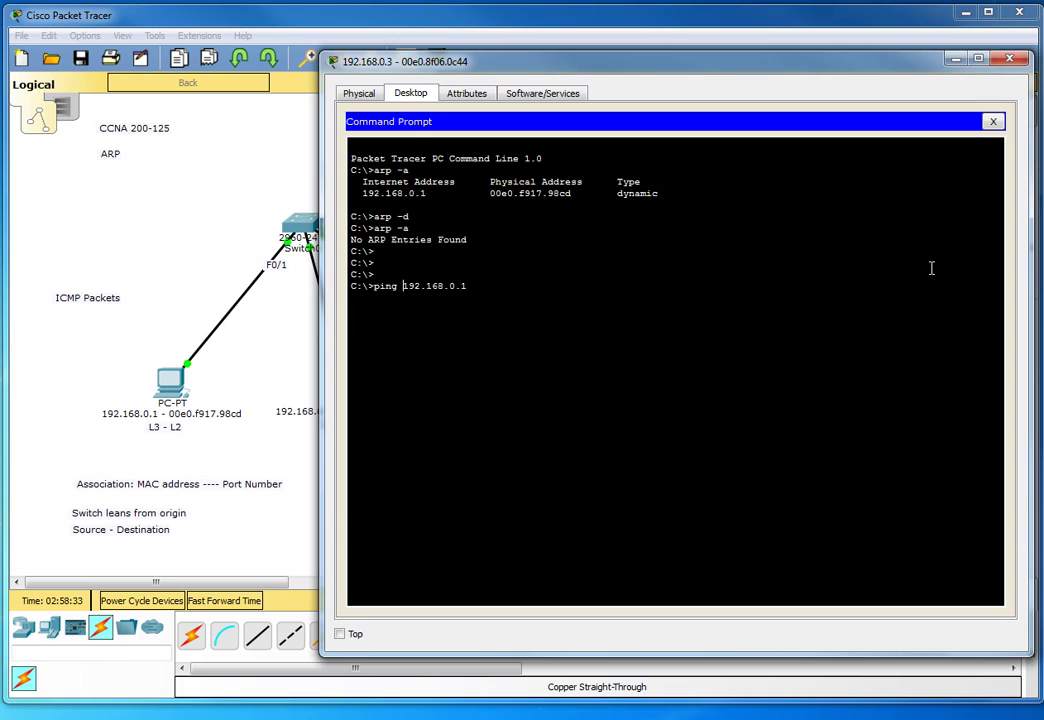
{"action": "type", "text": "-l 1"}
{"action": "key", "text": "Return"}
- Correct the command to ping -n 1 192.168.0.1, run it and close the PC's window
{"action": "key", "text": "Up"}
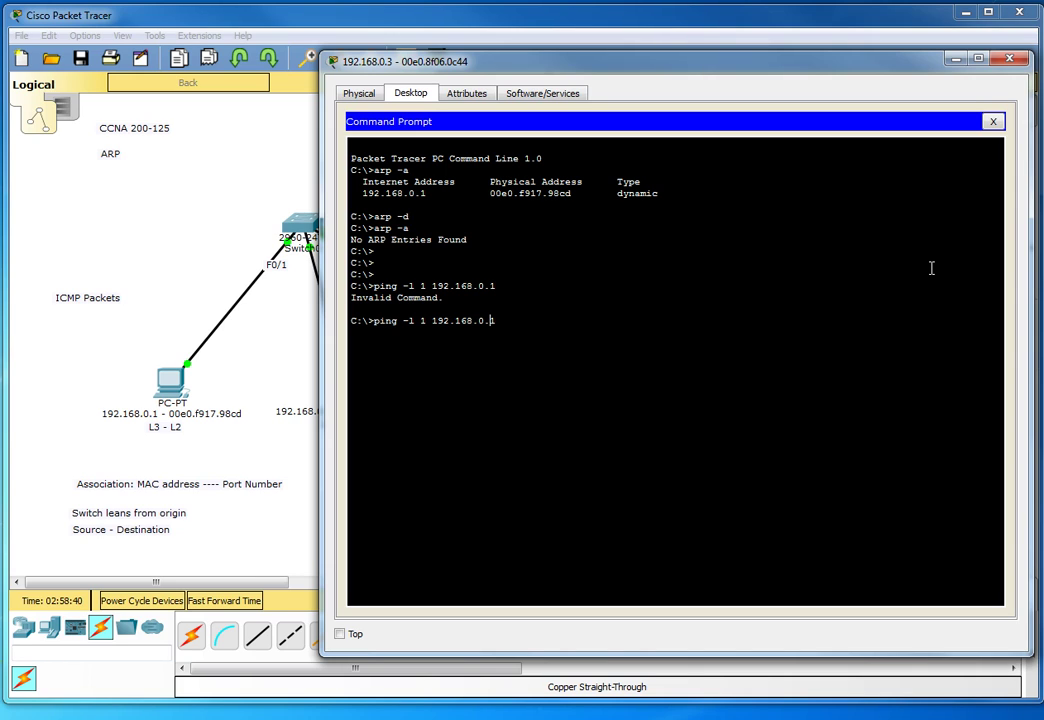
{"action": "key", "text": "BackSpace"}
{"action": "type", "text": "n"}
{"action": "key", "text": "Return"}
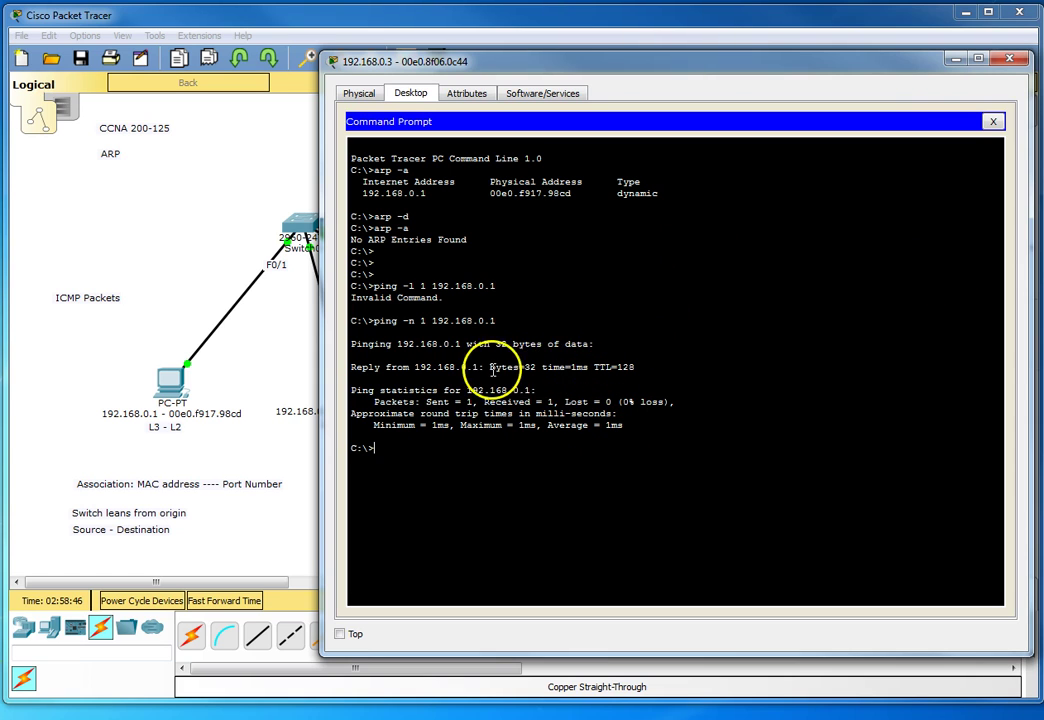
{"action": "left_click", "coordinate": [1010, 59]}
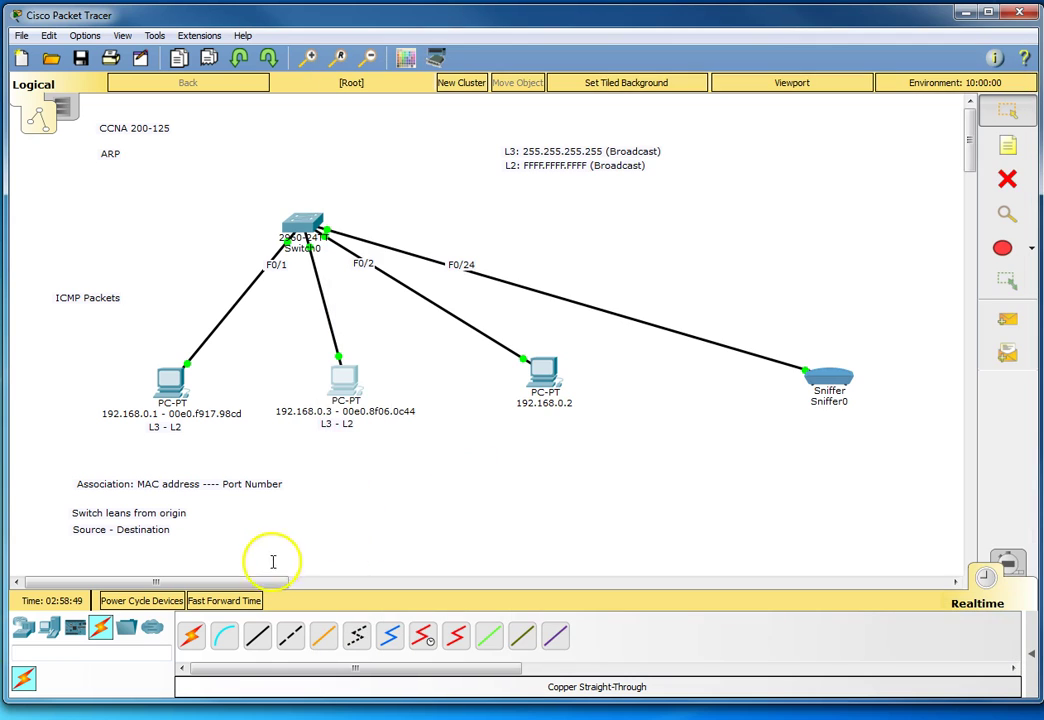
- Open Sniffer0, widen its window to examine the captured ICMP packets' Ethernet and IP headers, and close it
{"action": "left_click", "coordinate": [846, 363]}
{"action": "left_click_drag", "start_coordinate": [252, 191], "coordinate": [612, 83]}
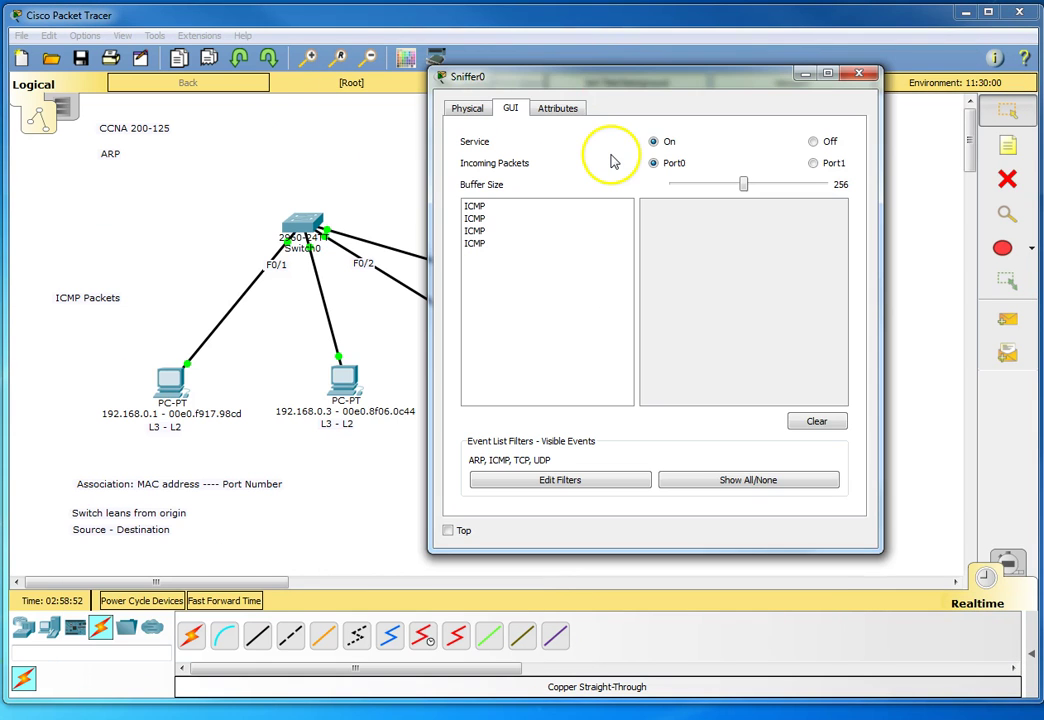
{"action": "left_click_drag", "start_coordinate": [429, 201], "coordinate": [123, 193]}
{"action": "left_click", "coordinate": [167, 206]}
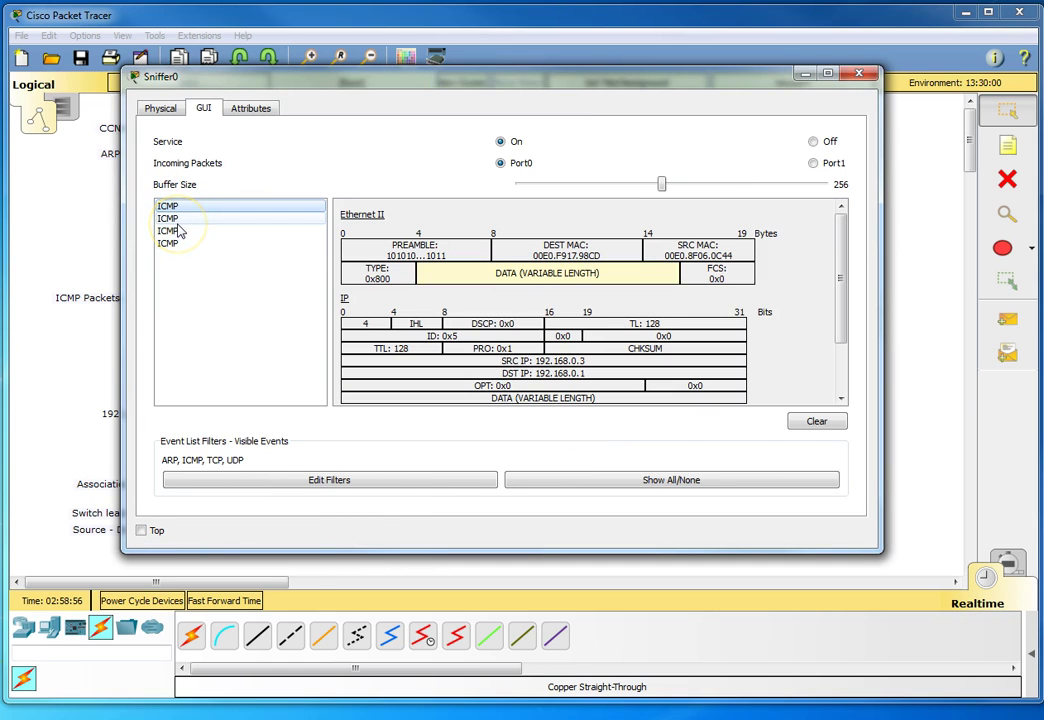
{"action": "left_click", "coordinate": [180, 220]}
{"action": "left_click", "coordinate": [186, 243]}
{"action": "left_click", "coordinate": [186, 220]}
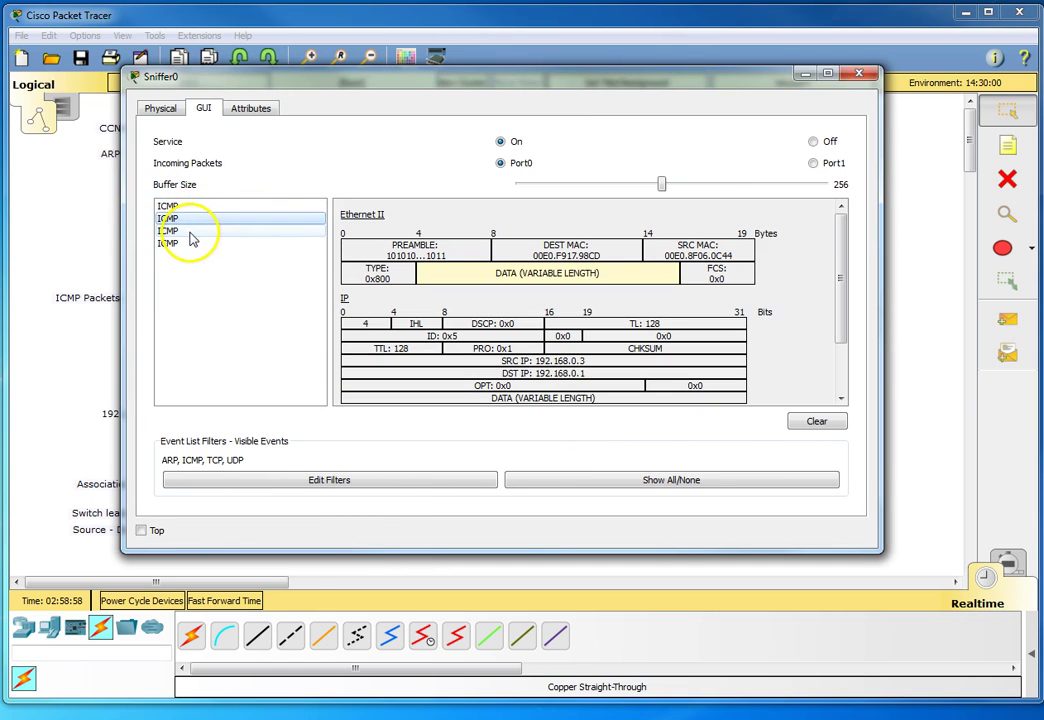
{"action": "left_click", "coordinate": [190, 206]}
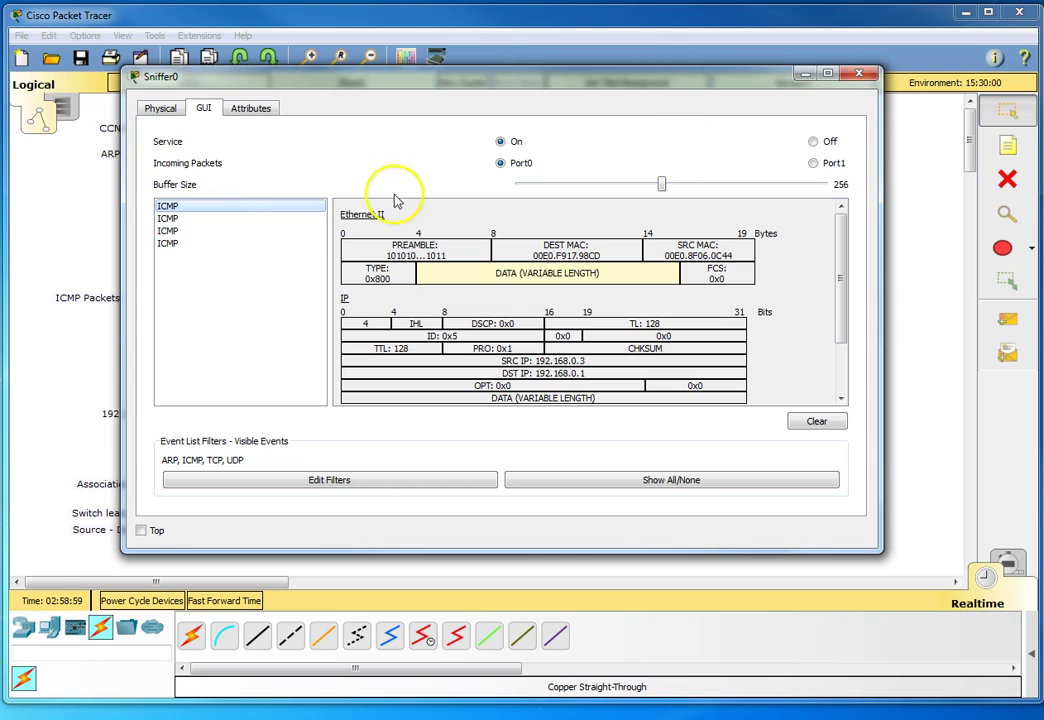
{"action": "left_click", "coordinate": [858, 73]}
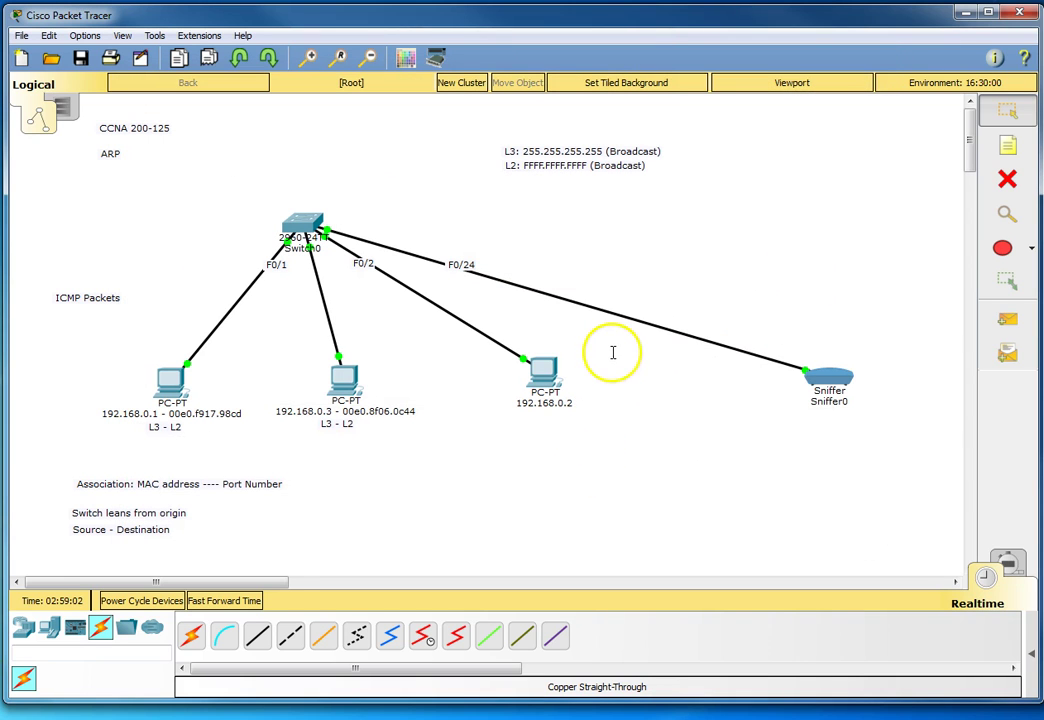
- Rerun sh mac-address-table on Switch0, highlight the Fa0/3 entry and close the switch's window
{"action": "left_click", "coordinate": [550, 330]}
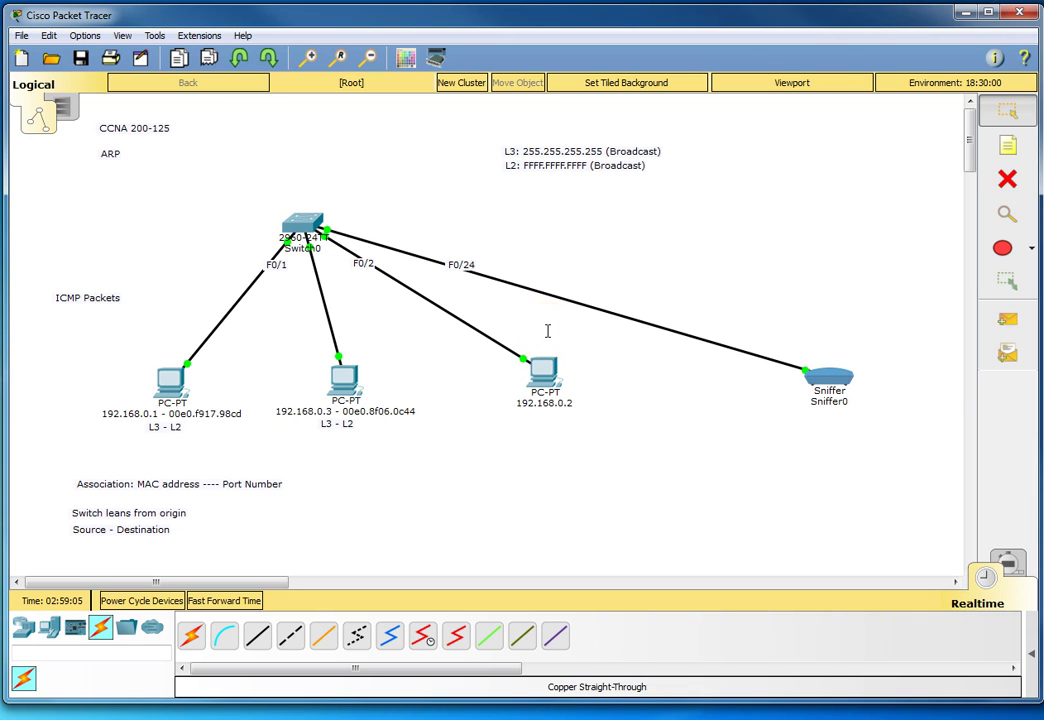
{"action": "left_click", "coordinate": [296, 223]}
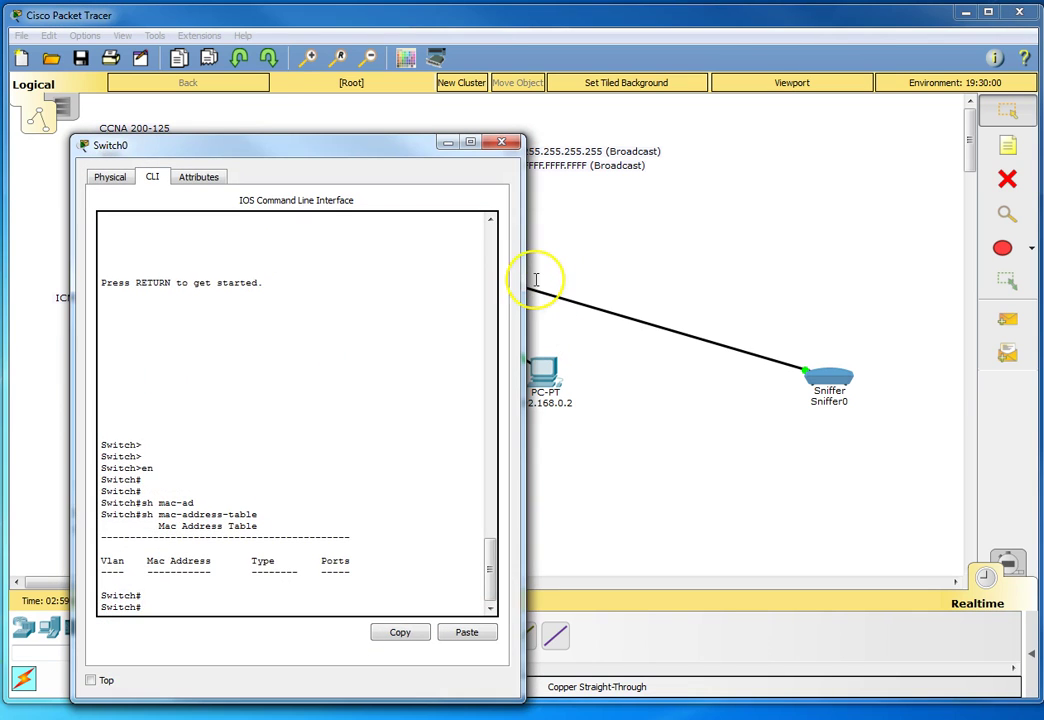
{"action": "key", "text": "Up"}
{"action": "key", "text": "Return"}
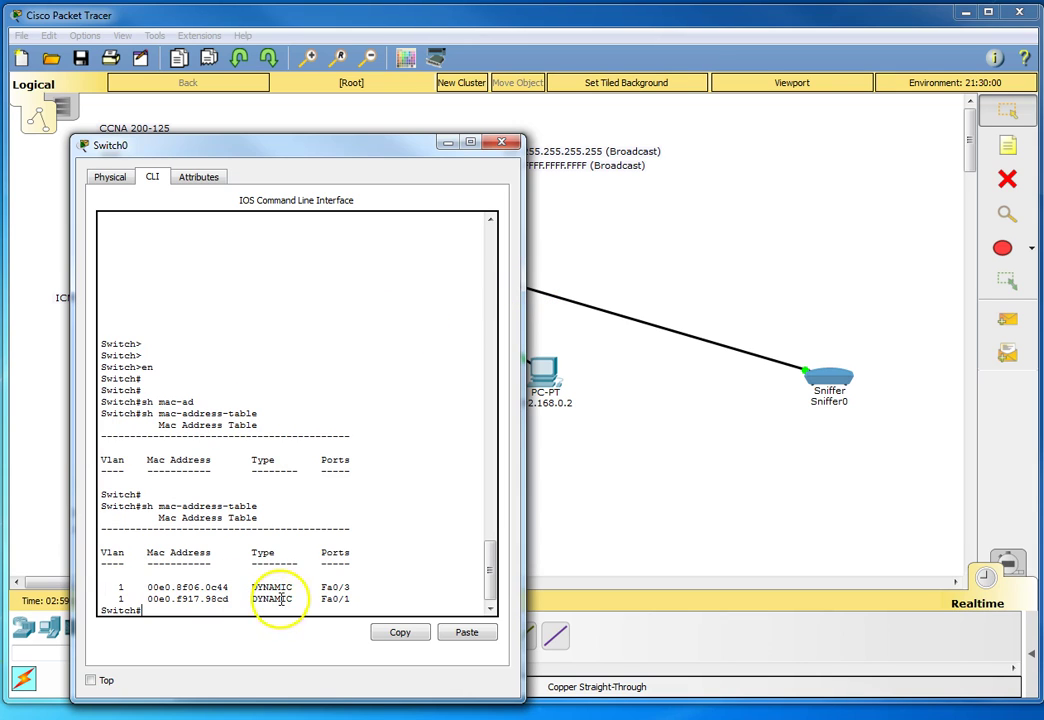
{"action": "left_click_drag", "start_coordinate": [381, 590], "coordinate": [93, 573]}
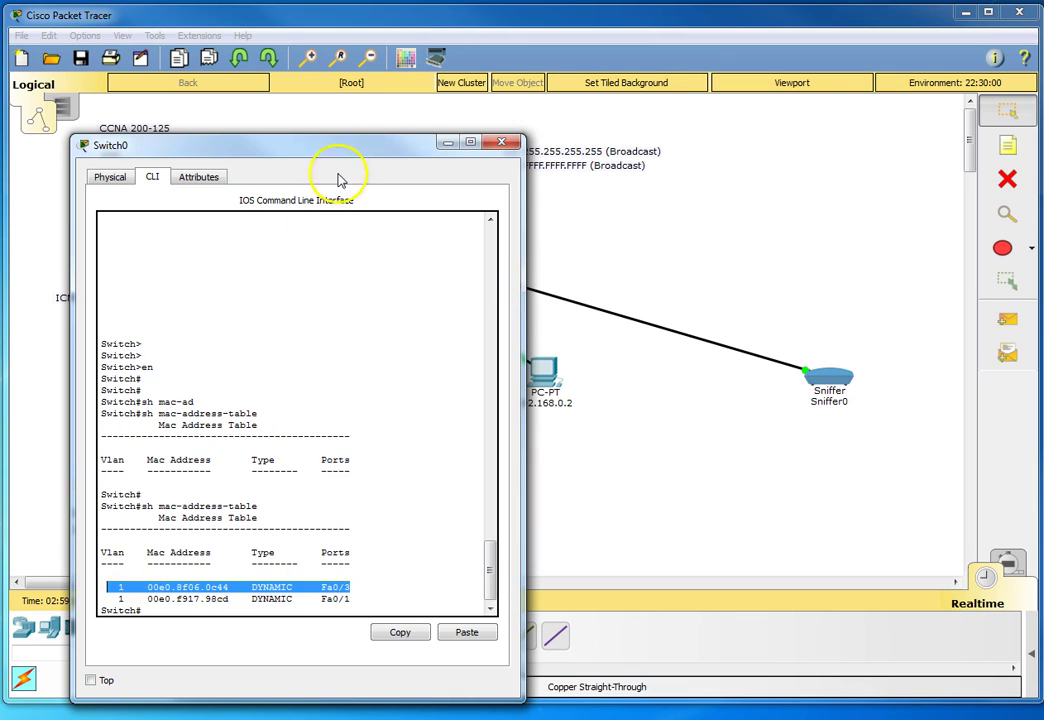
{"action": "left_click", "coordinate": [503, 146]}
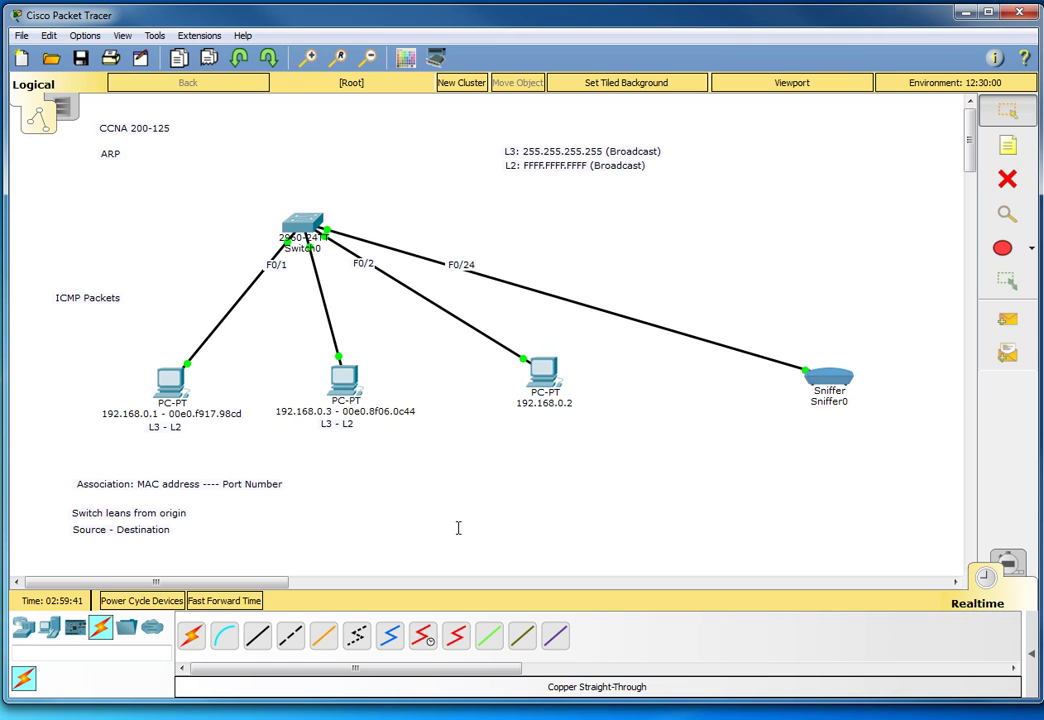
- Reopen Switch0's command line to review the learned MAC-to-port entries, highlighting the Fa0/3 row, and close it
{"action": "left_click", "coordinate": [288, 222]}
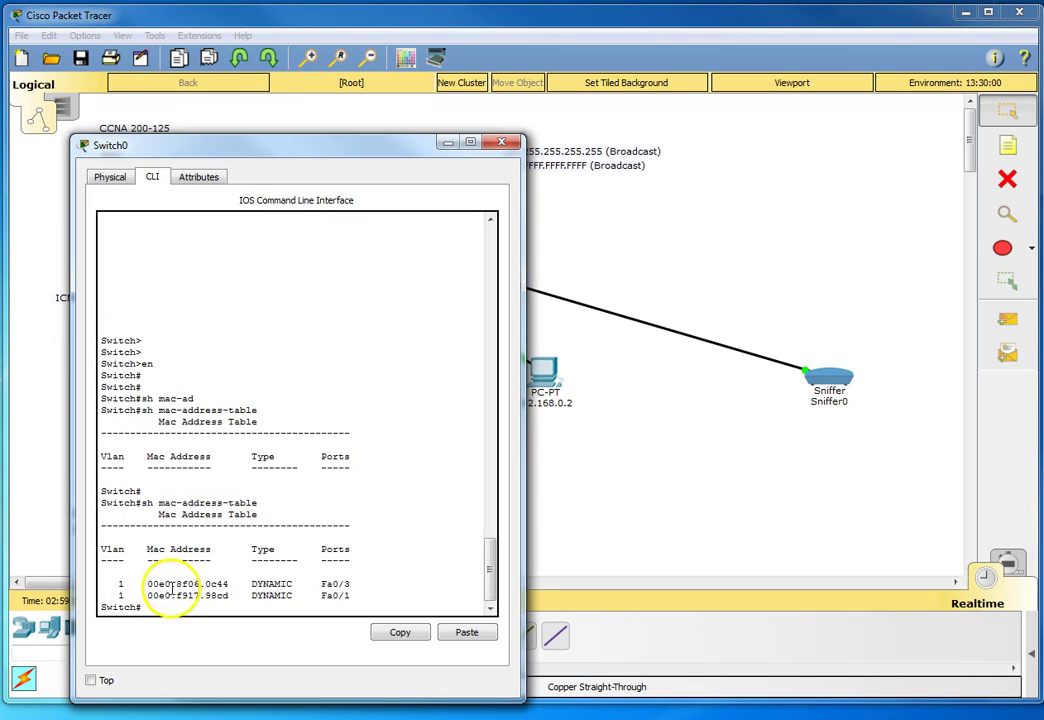
{"action": "left_click_drag", "start_coordinate": [205, 570], "coordinate": [367, 585]}
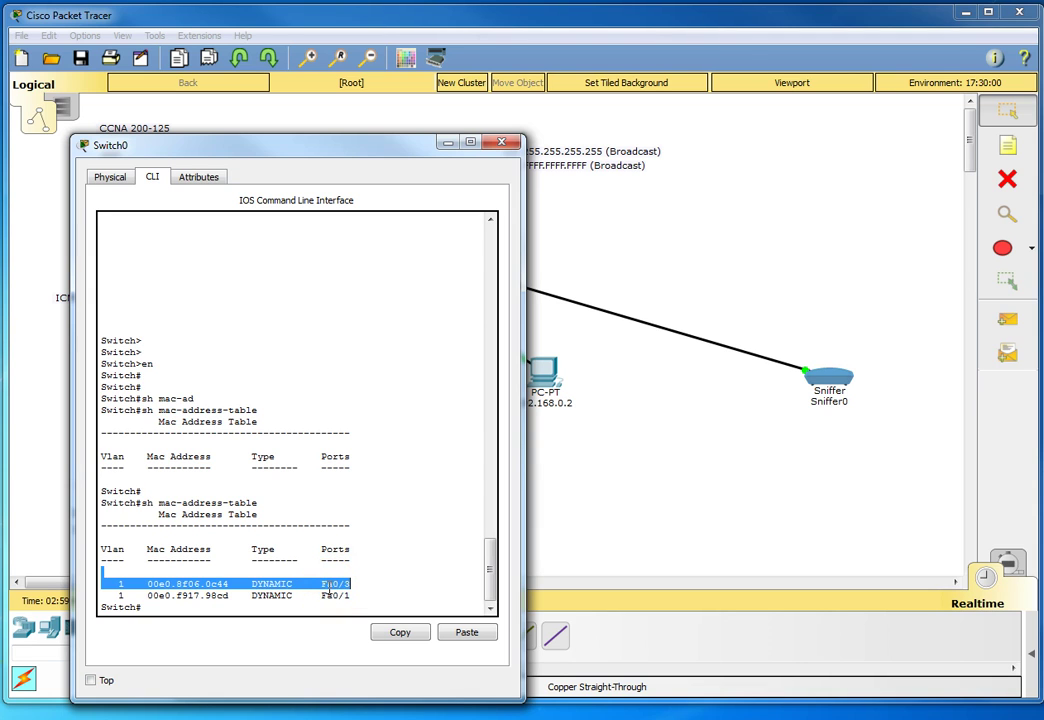
{"action": "left_click", "coordinate": [507, 143]}
- Add a note reading FLOOD to the workspace and place it just left of Switch0
{"action": "left_click", "coordinate": [1007, 146]}
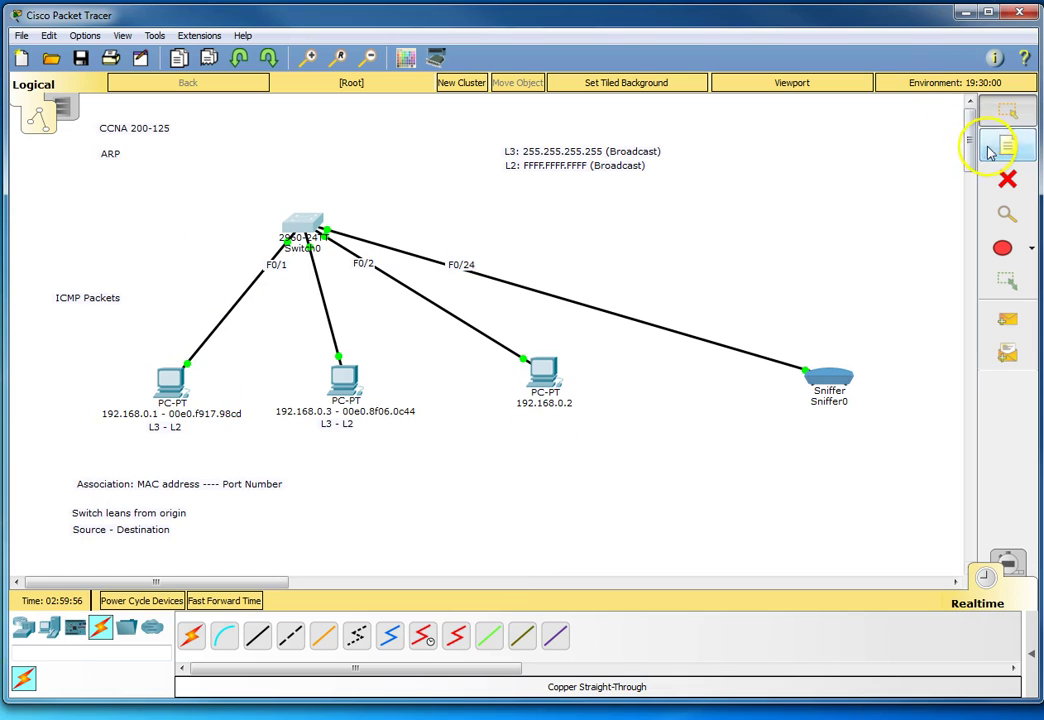
{"action": "left_click", "coordinate": [545, 234]}
{"action": "type", "text": "FLOOD"}
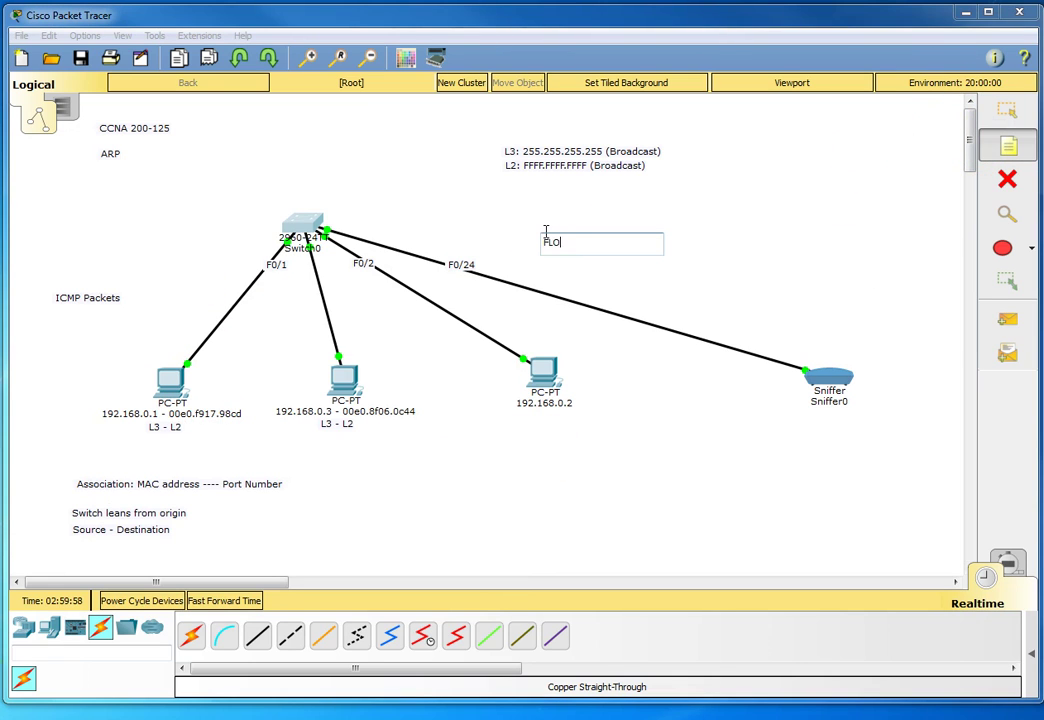
{"action": "key", "text": "Escape"}
{"action": "left_click_drag", "start_coordinate": [568, 240], "coordinate": [245, 226]}
{"action": "left_click", "coordinate": [190, 270]}
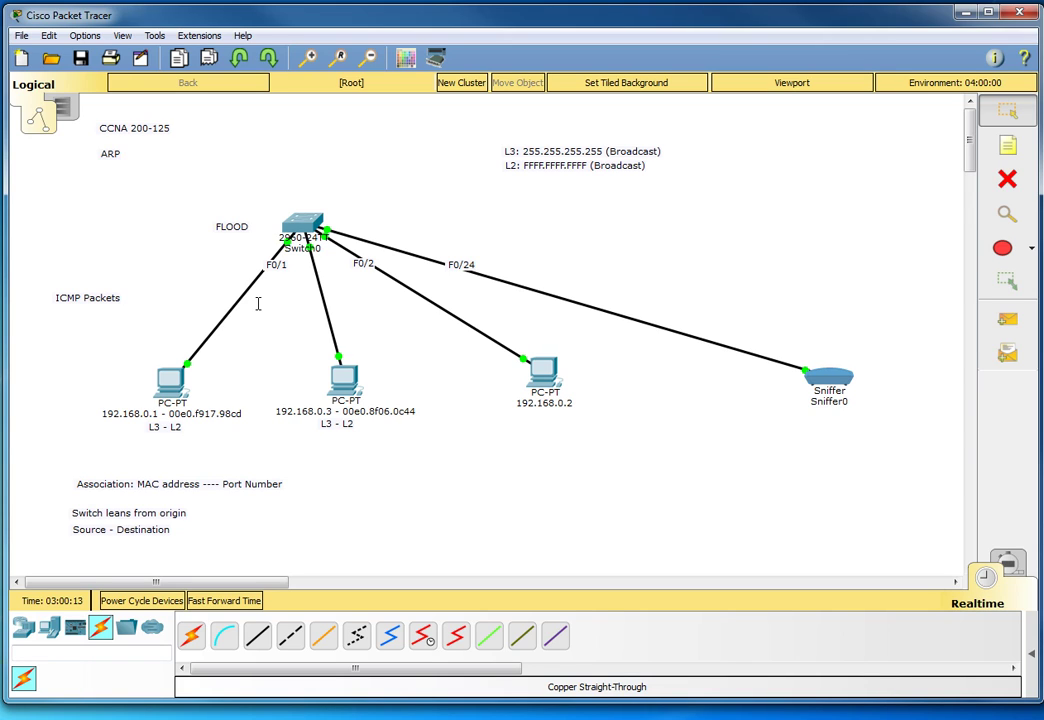
{"action": "left_click", "coordinate": [269, 331]}
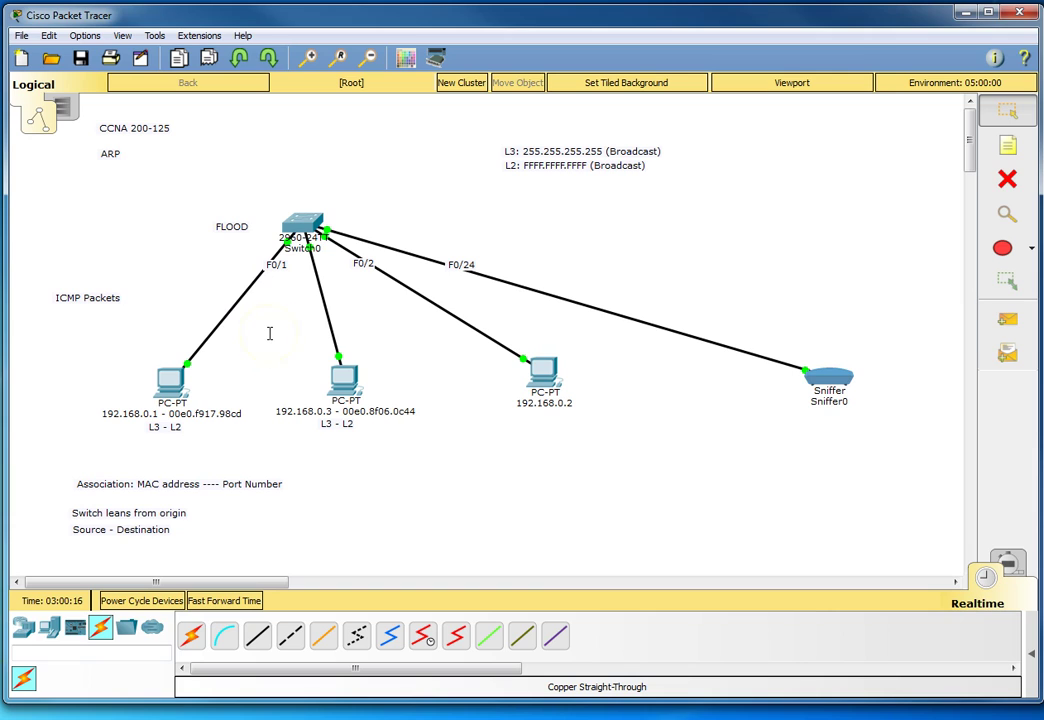